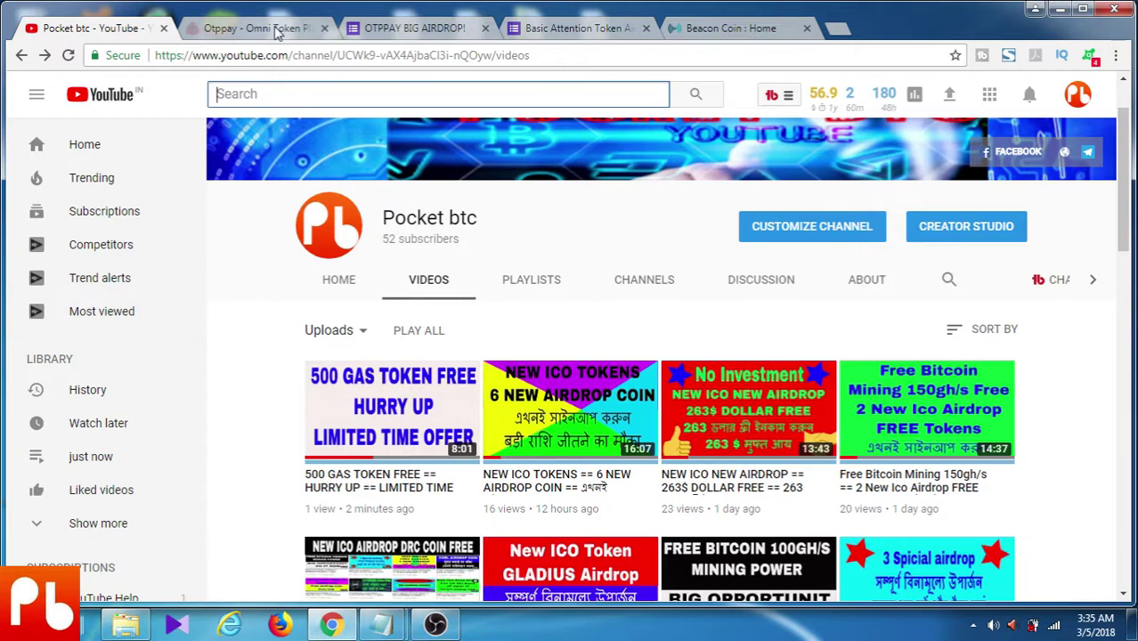
# Look over the OTPPAY site and the OTPPAY and BAT airdrop forms, highlighting the 100 BAT worth $36 reward
pyautogui.click(270, 29)
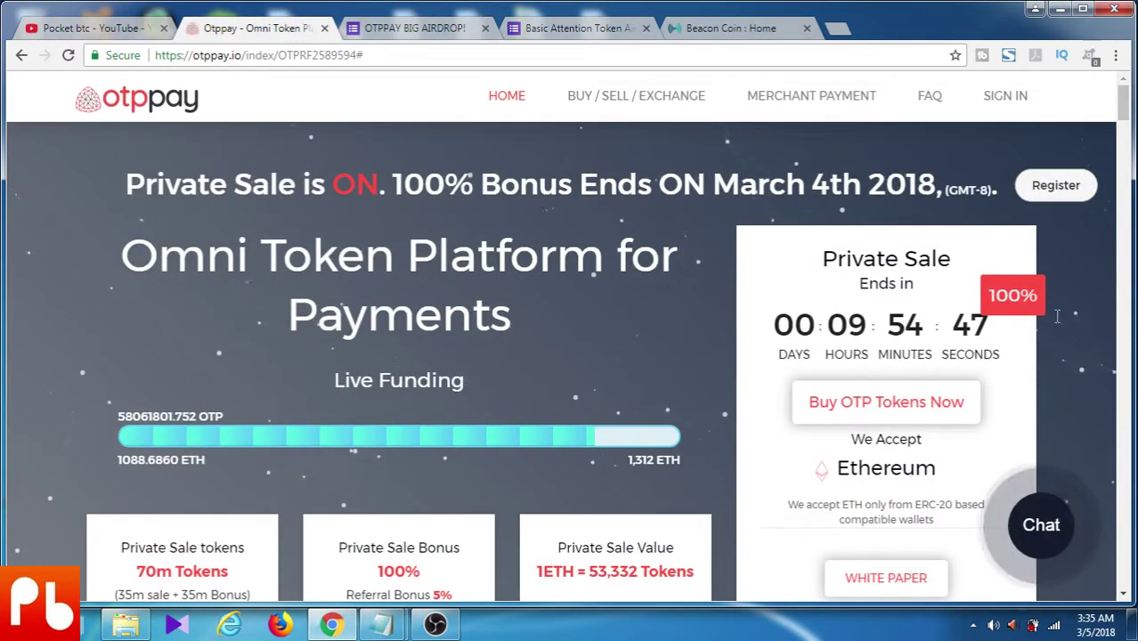
pyautogui.click(433, 28)
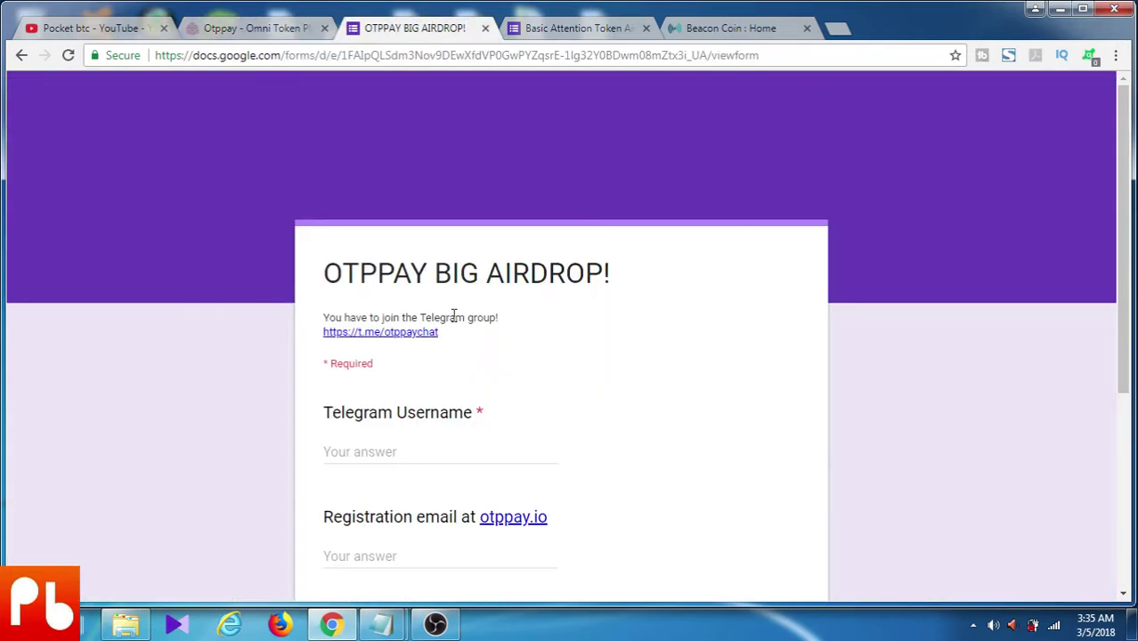
pyautogui.click(566, 32)
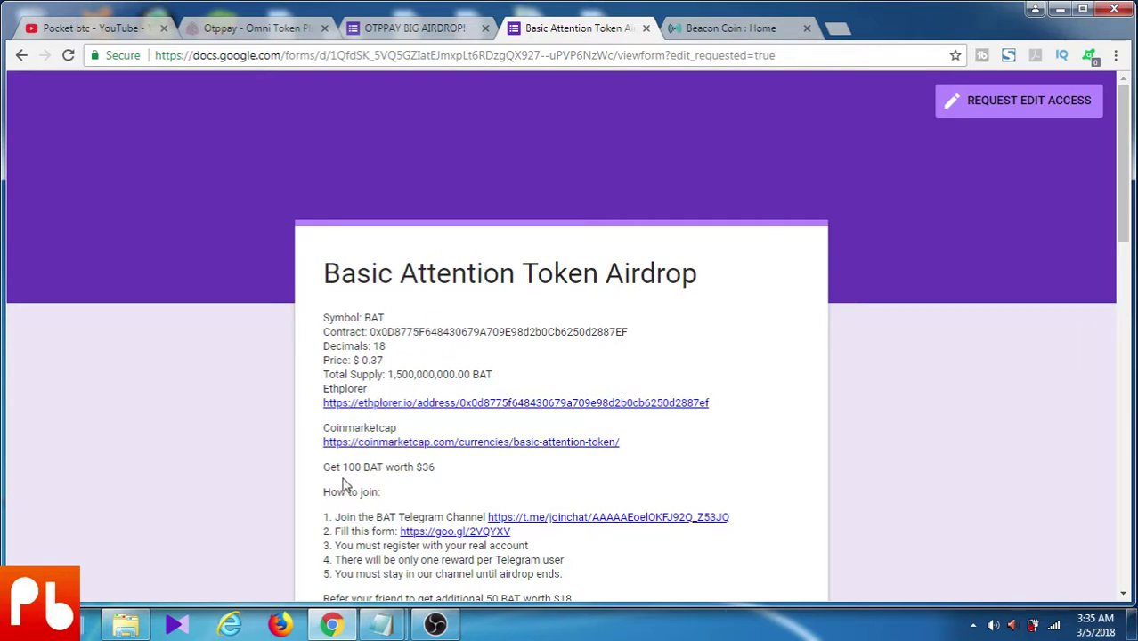
pyautogui.moveTo(342, 467); pyautogui.dragTo(455, 473)
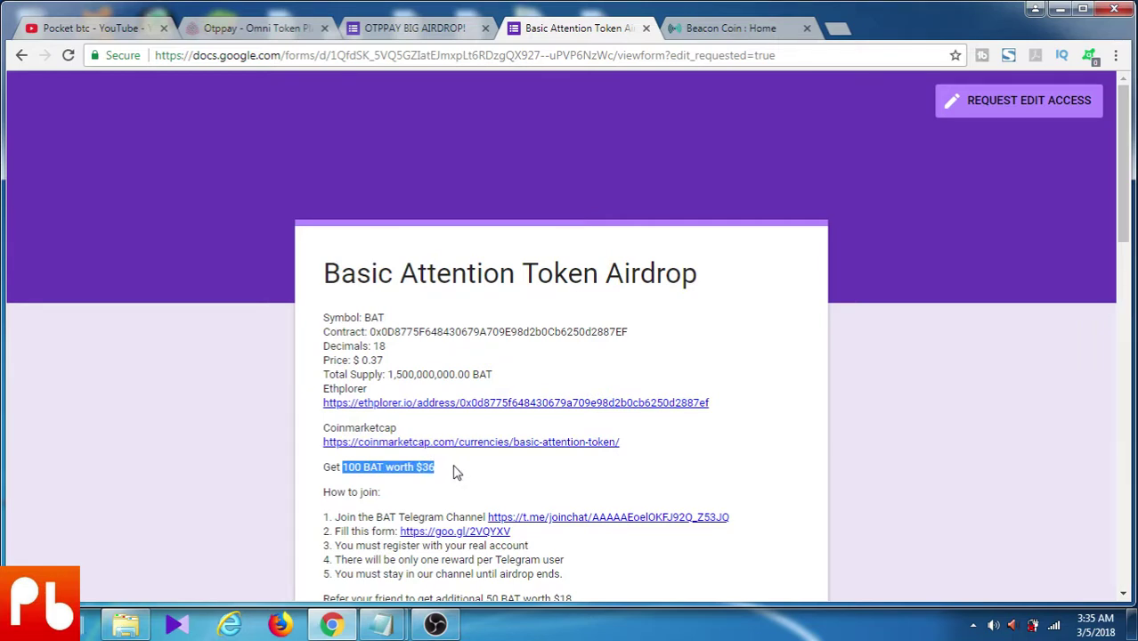
pyautogui.click(725, 29)
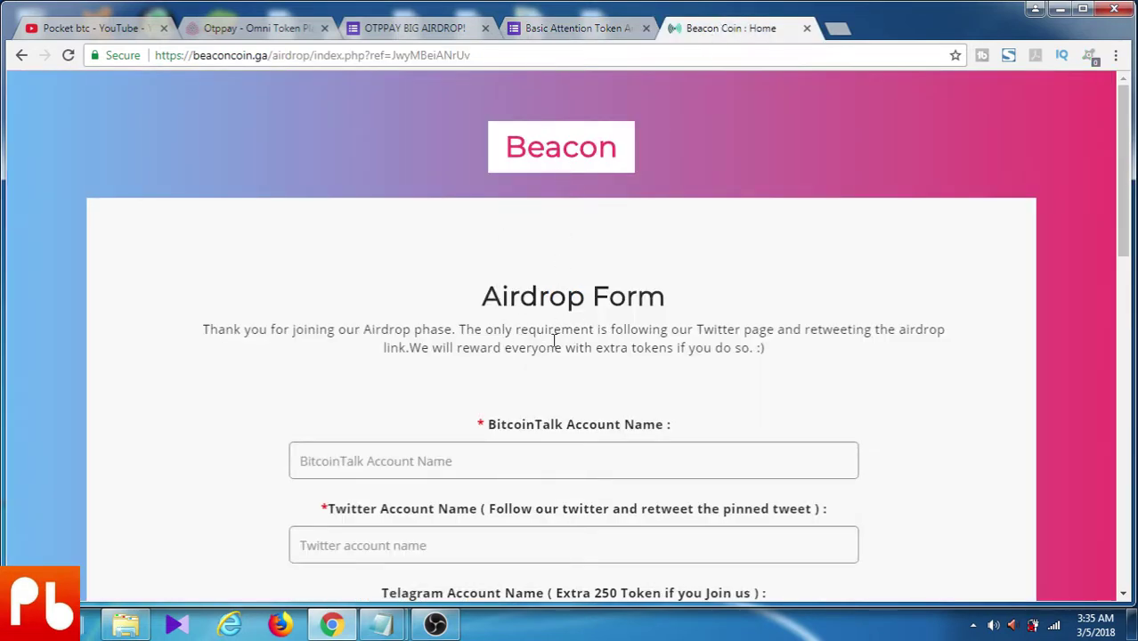
# Scroll through the YouTube channel's videos page, then go back to the OTPPAY site
pyautogui.click(121, 33)
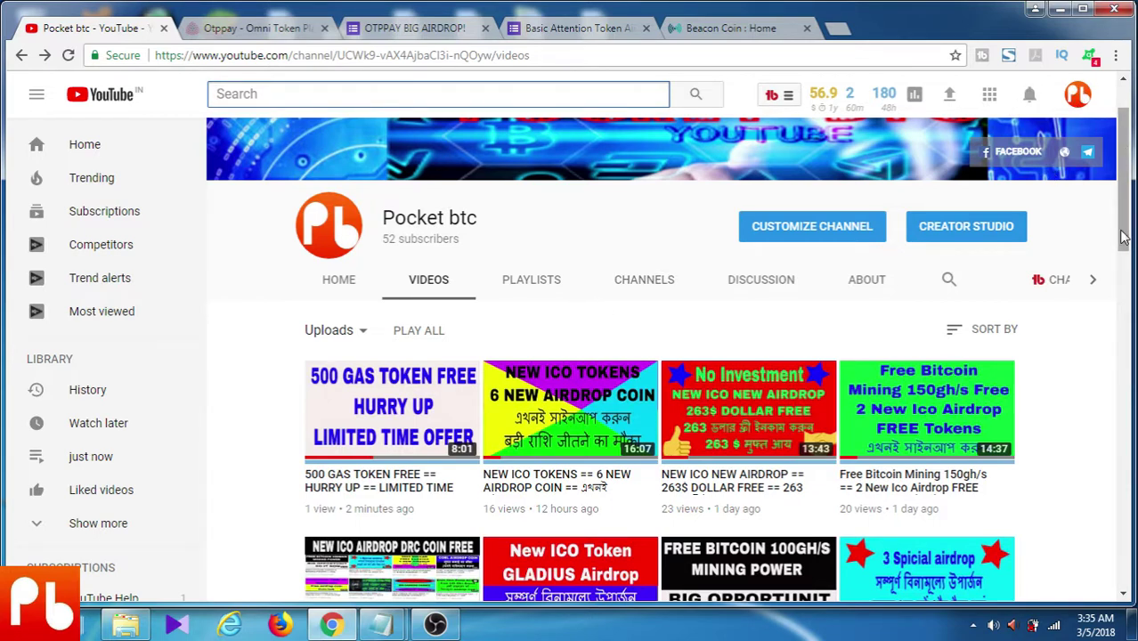
pyautogui.scroll(-1, 1126, 230)
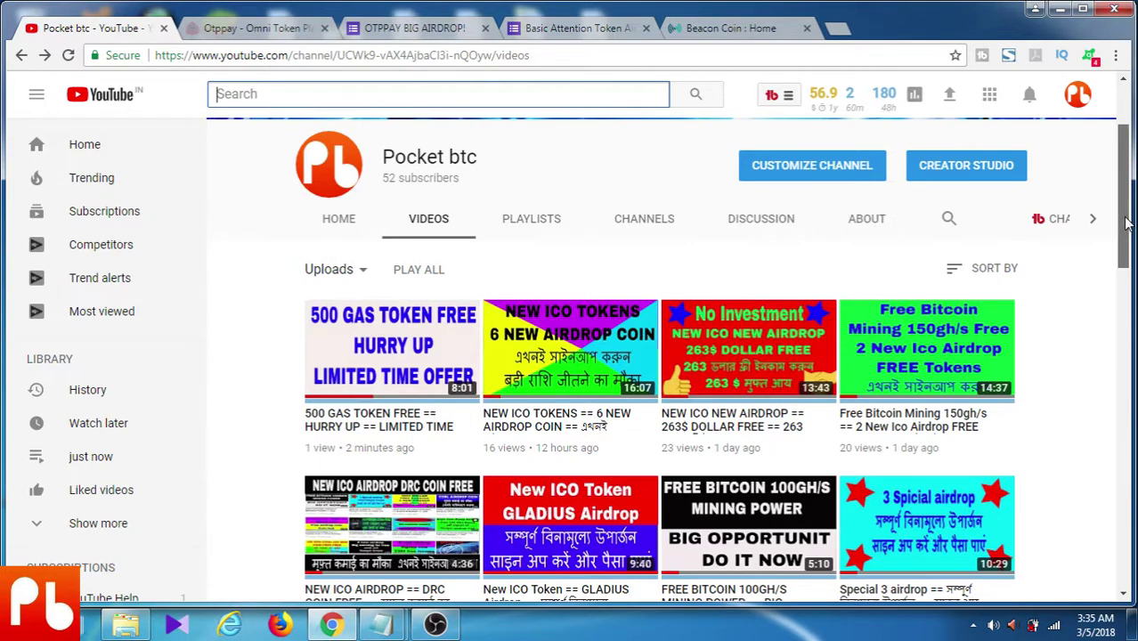
pyautogui.moveTo(1125, 225); pyautogui.dragTo(1122, 225)
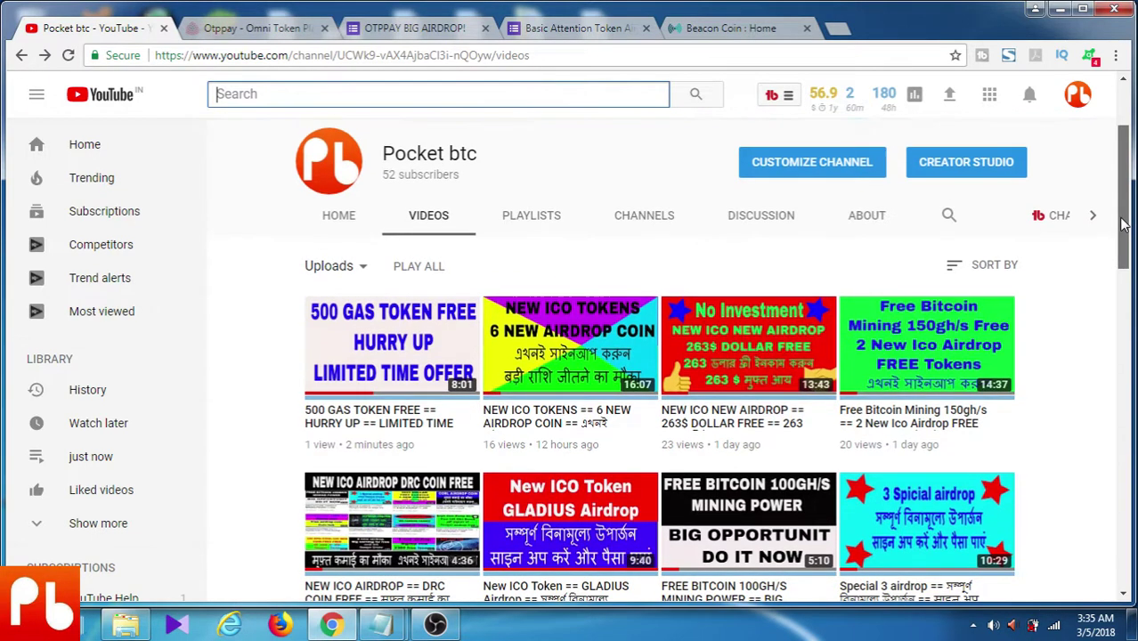
pyautogui.scroll(1, 1123, 225)
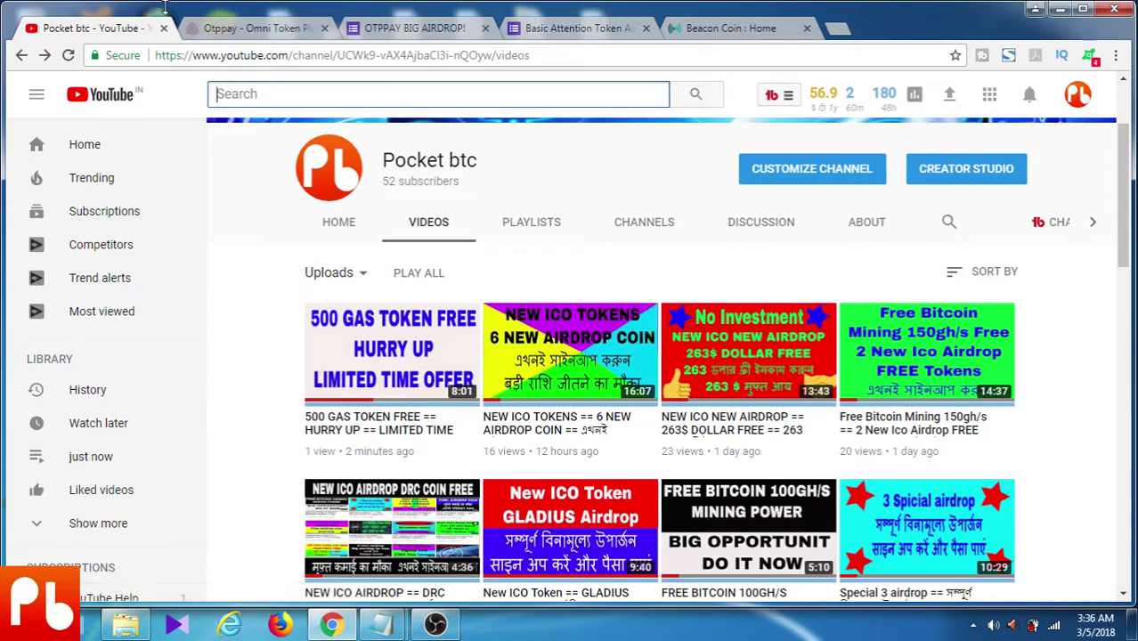
pyautogui.click(254, 28)
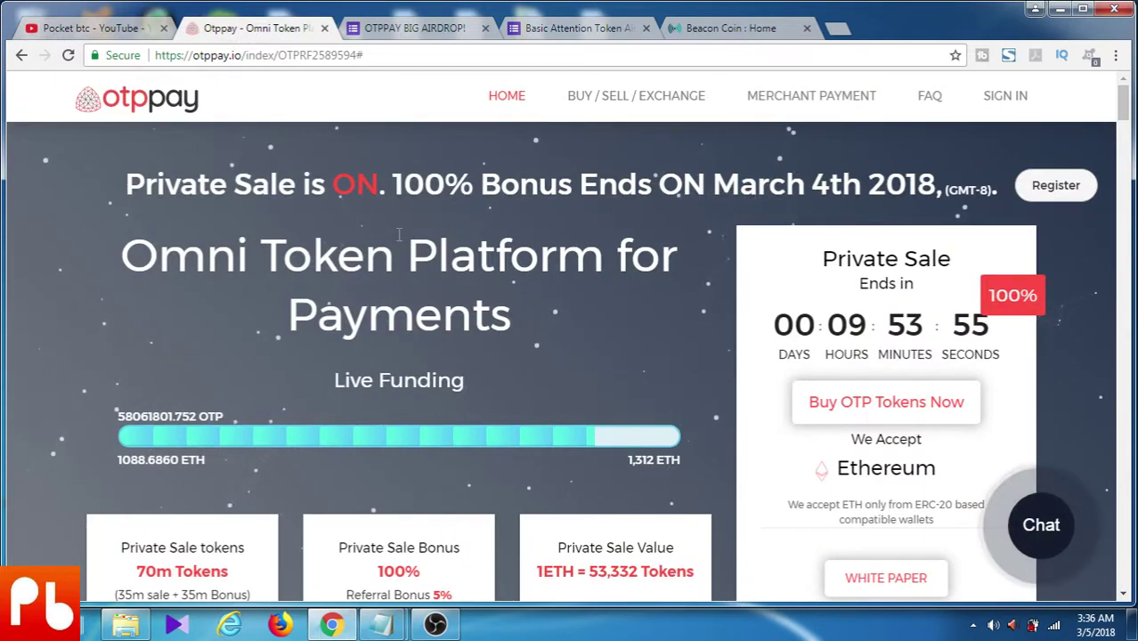
# Open the OTPPAY registration form and enter the account name and e-mail address
pyautogui.click(1055, 188)
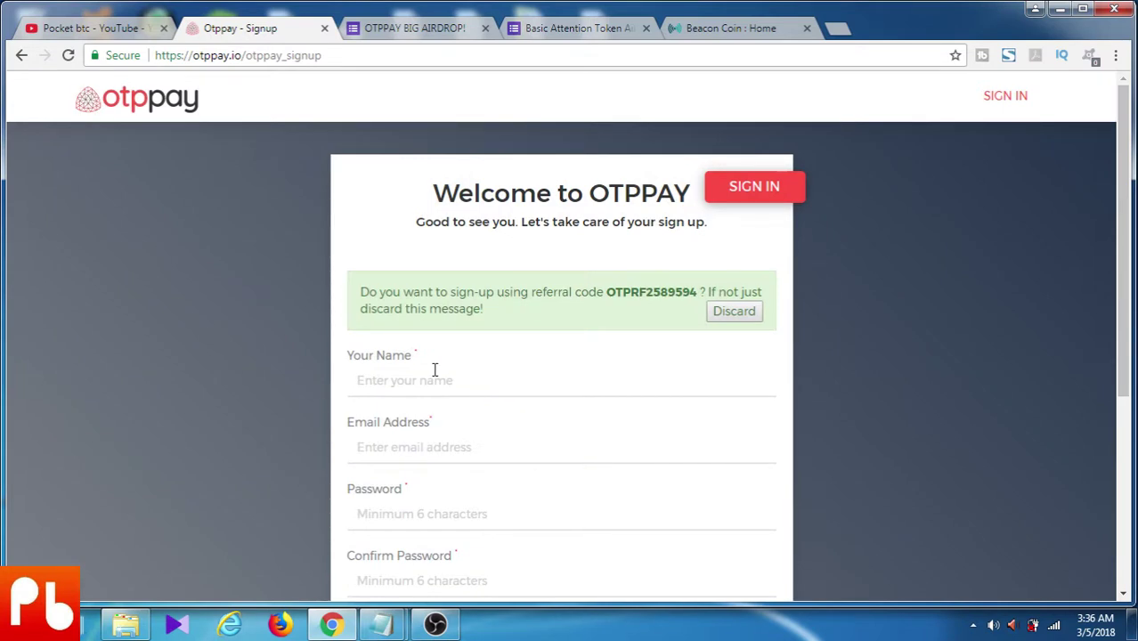
pyautogui.click(431, 379)
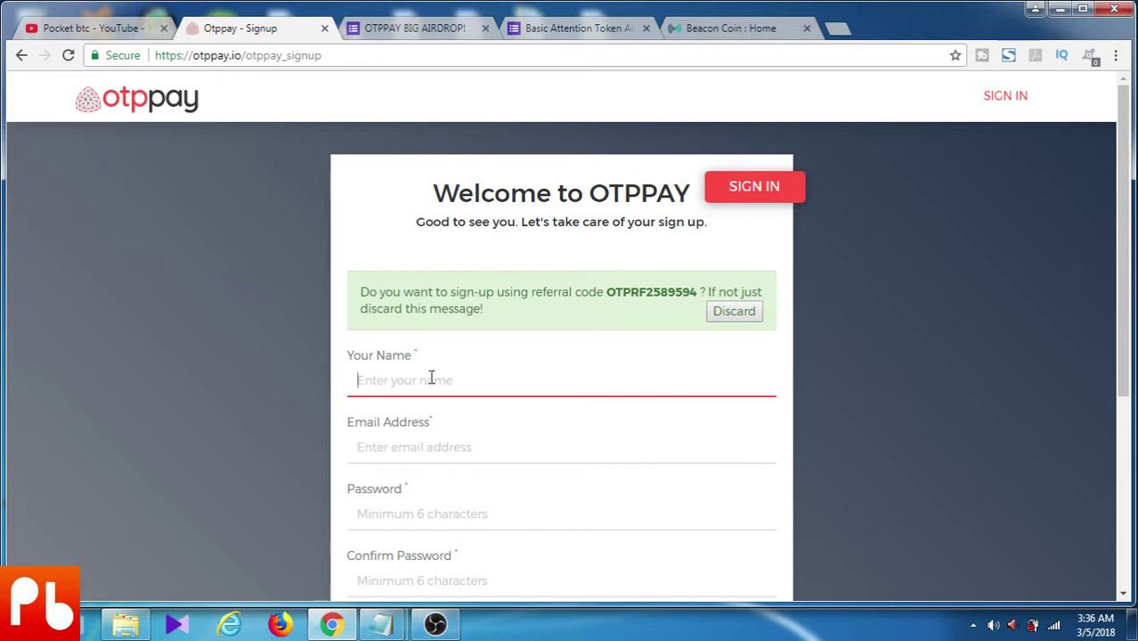
pyautogui.write('pocket')
pyautogui.press('Tab')
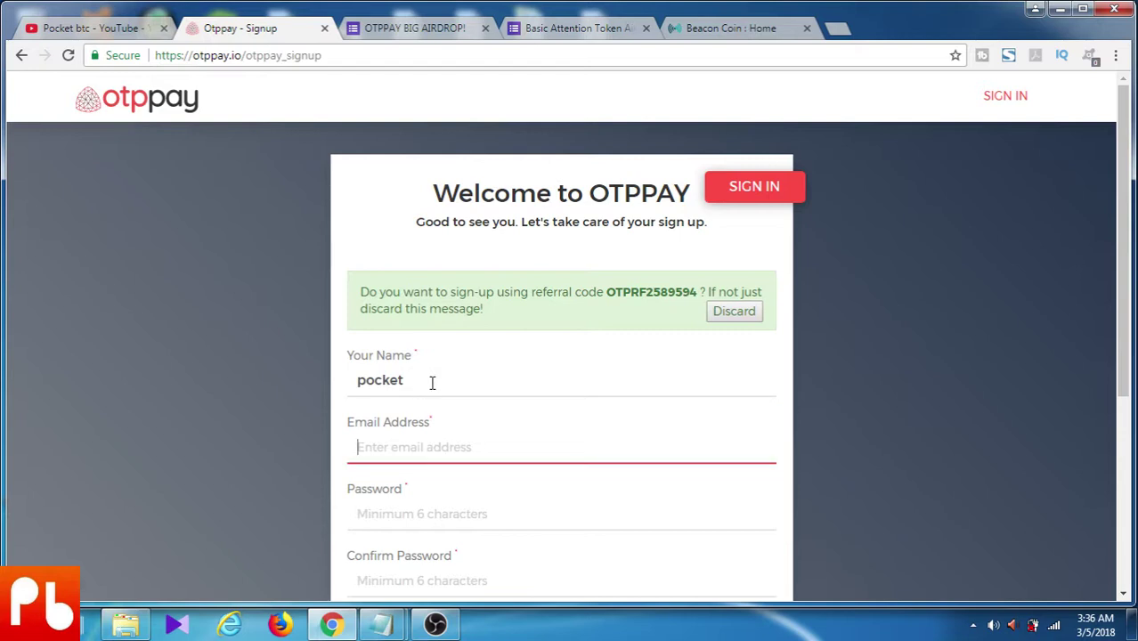
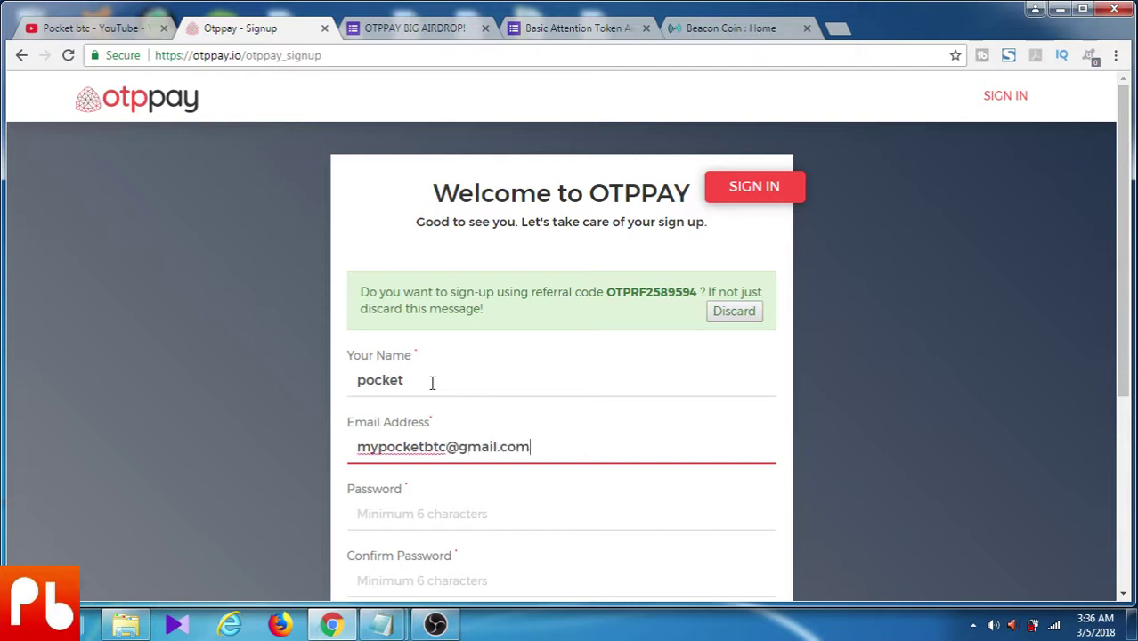
# Enter the account password and its matching confirmation
pyautogui.press('Tab')
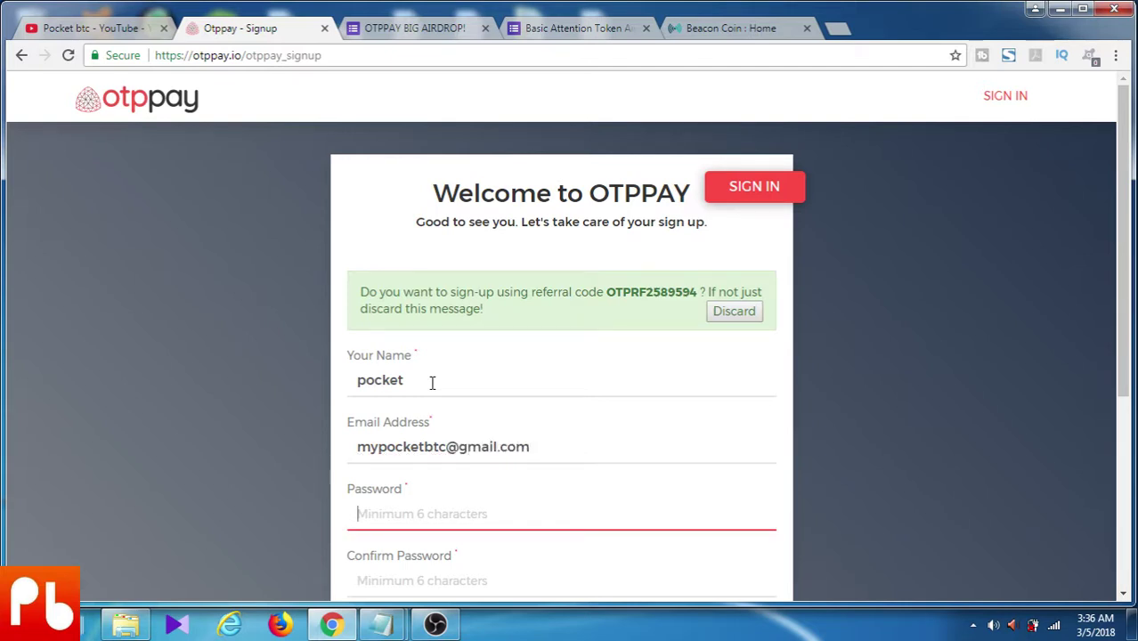
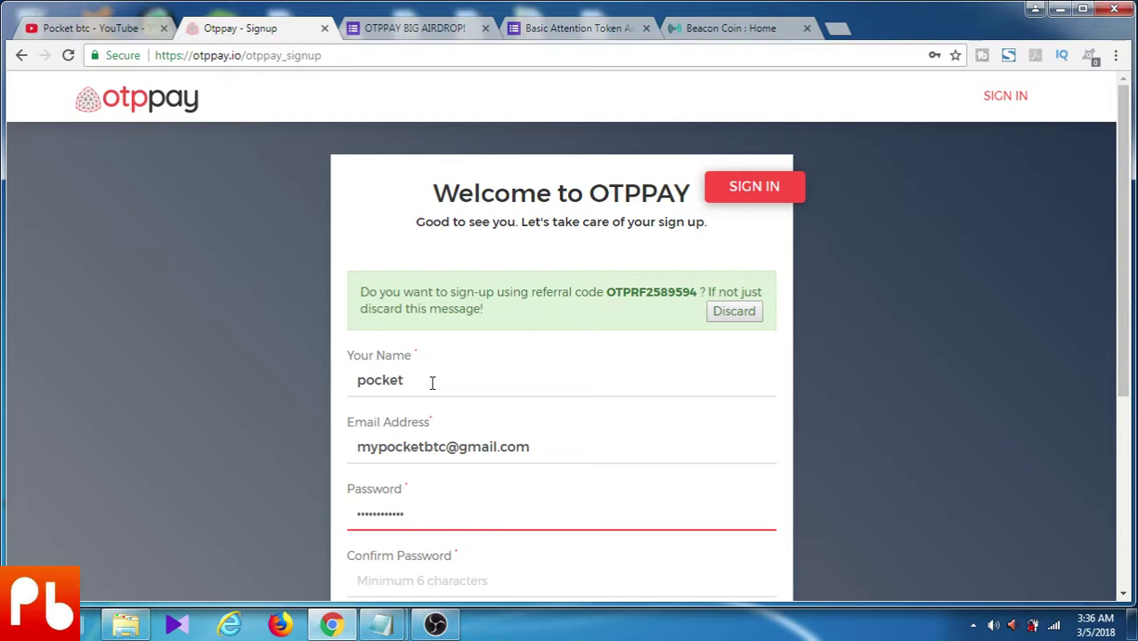
pyautogui.press('Tab')
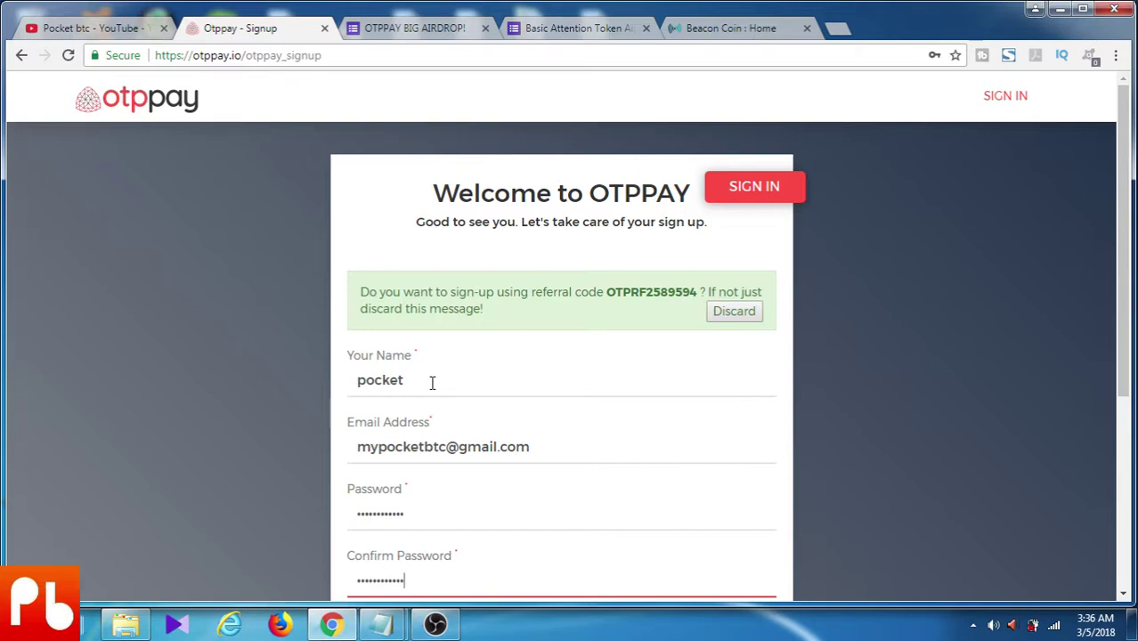
pyautogui.scroll(-3, 632, 481)
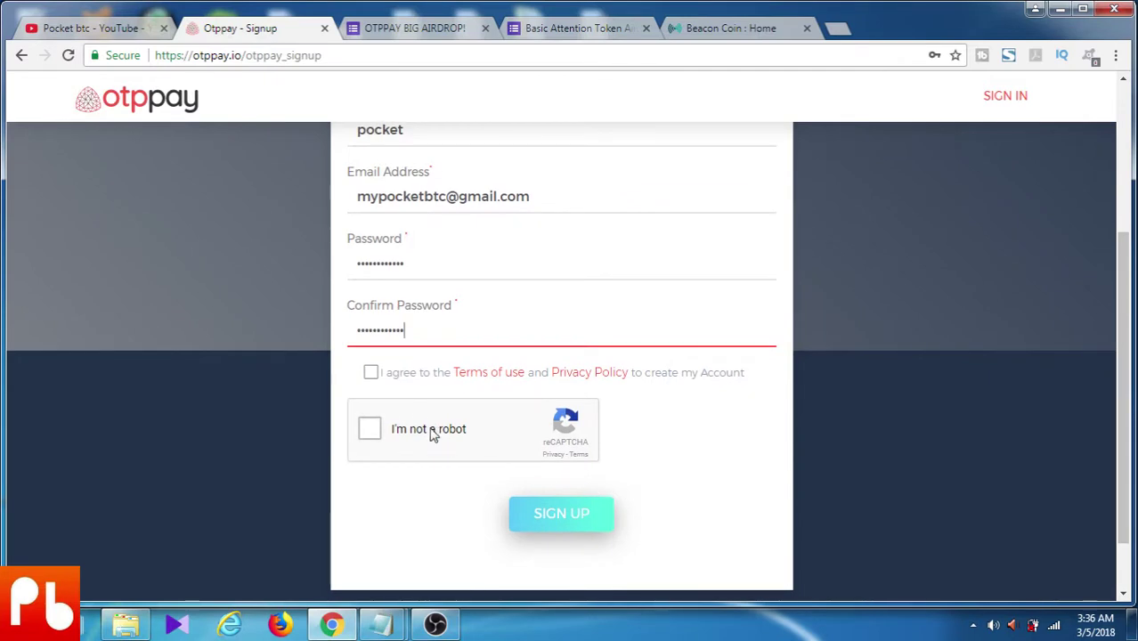
# Accept the terms, pick the traffic-light tiles in the captcha, verify, and submit the sign-up
pyautogui.click(371, 373)
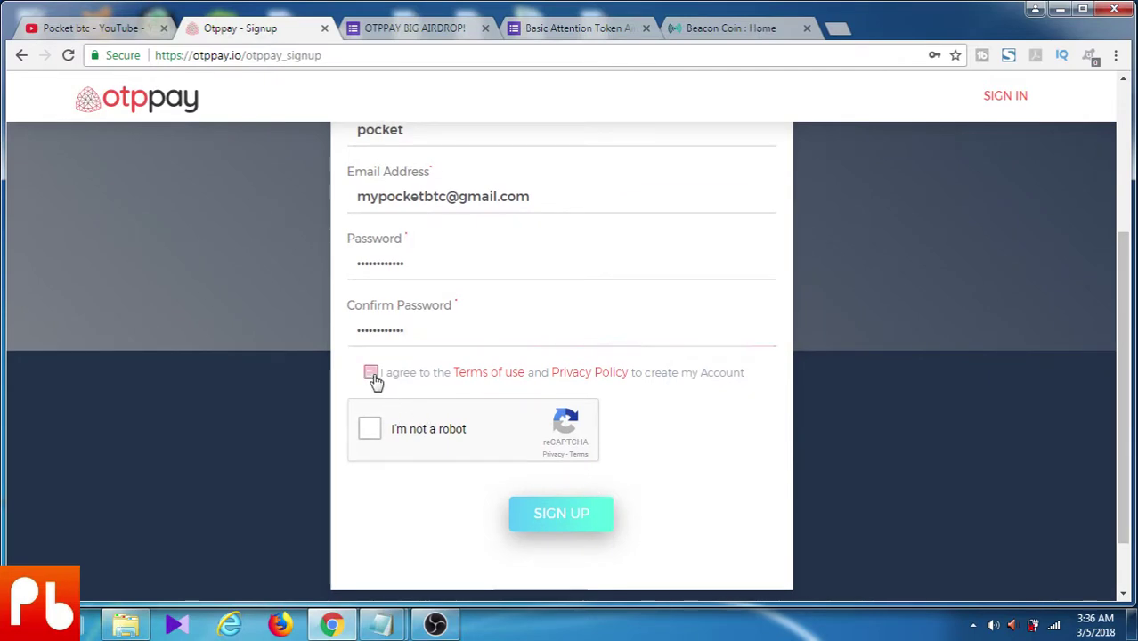
pyautogui.click(369, 433)
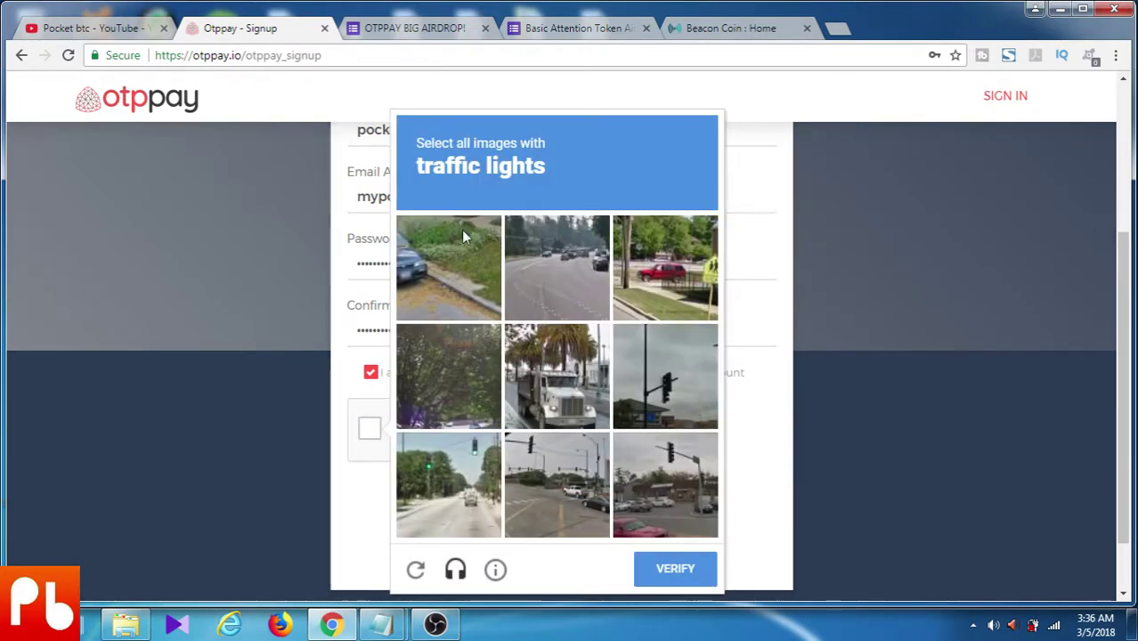
pyautogui.click(445, 270)
pyautogui.click(445, 269)
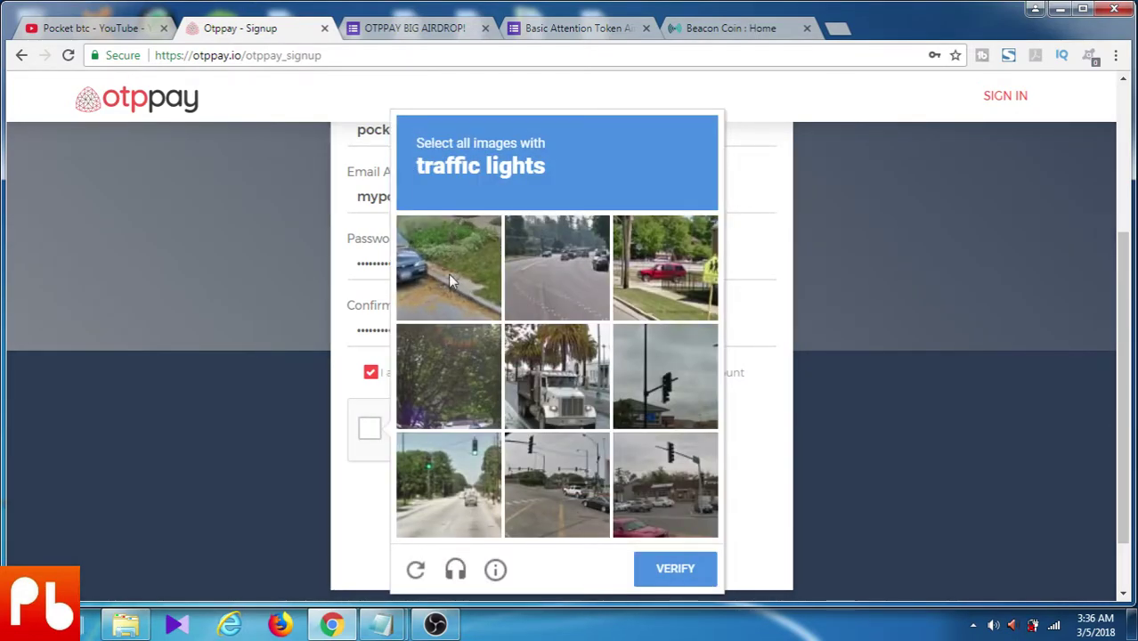
pyautogui.click(658, 375)
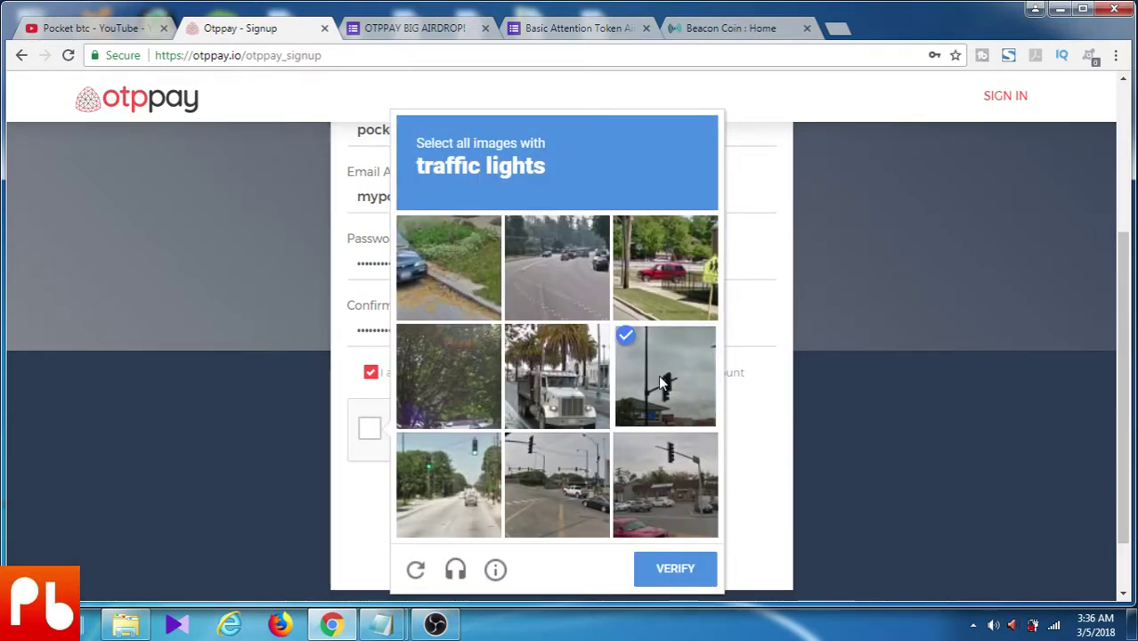
pyautogui.click(558, 477)
pyautogui.click(693, 472)
pyautogui.click(477, 474)
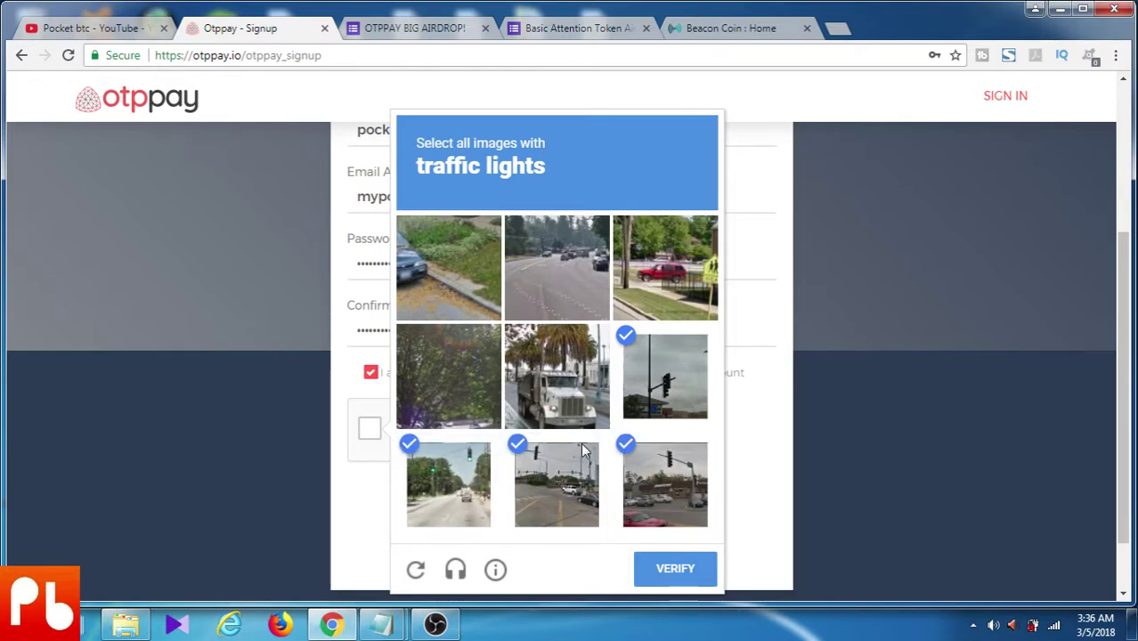
pyautogui.click(660, 571)
pyautogui.click(554, 525)
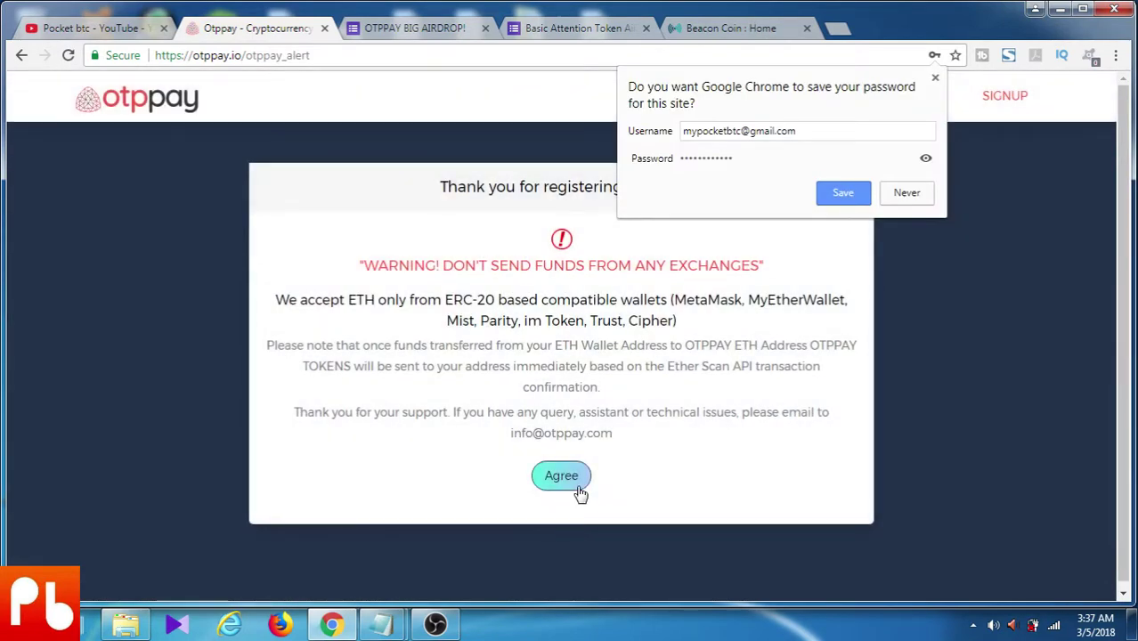
# Decline saving the password, agree to the exchange-funds warning and go to the login page
pyautogui.click(934, 79)
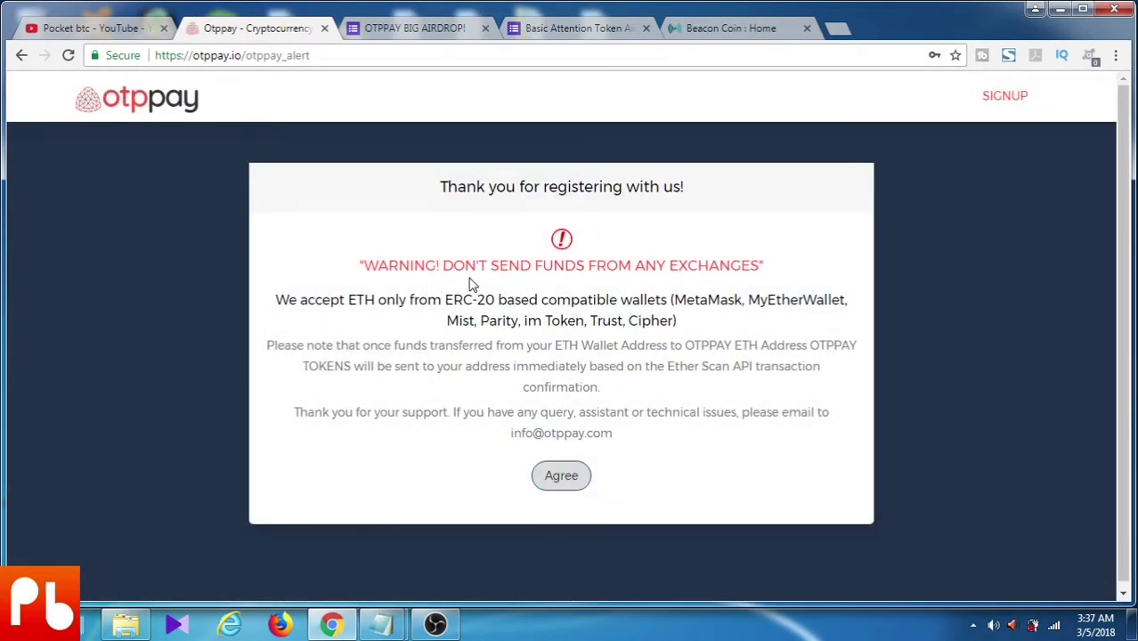
pyautogui.click(557, 479)
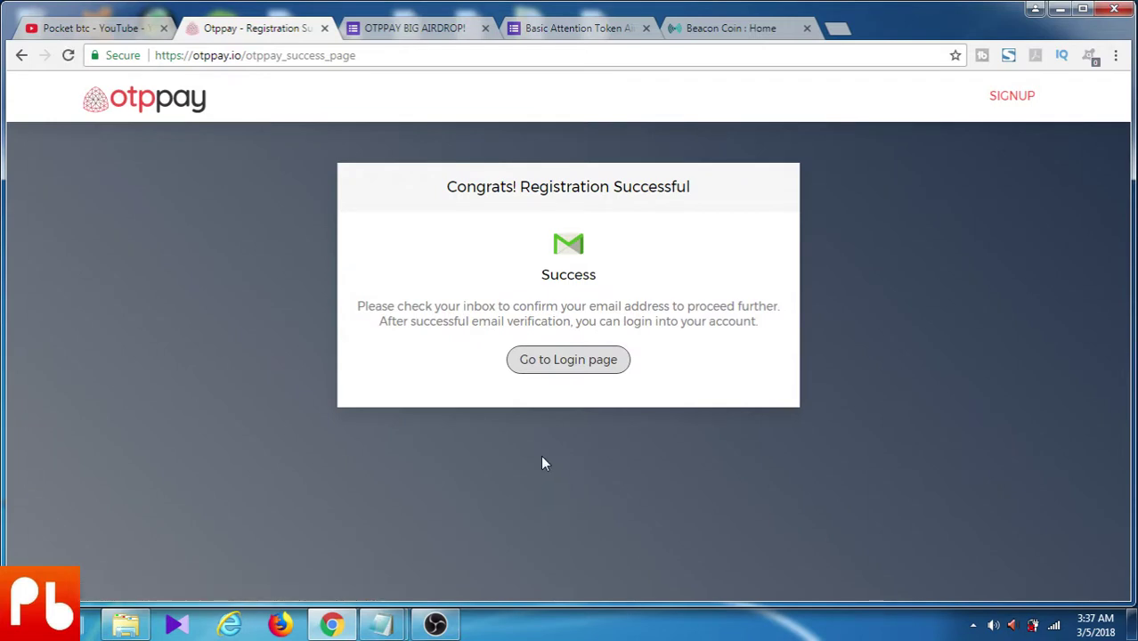
pyautogui.click(560, 366)
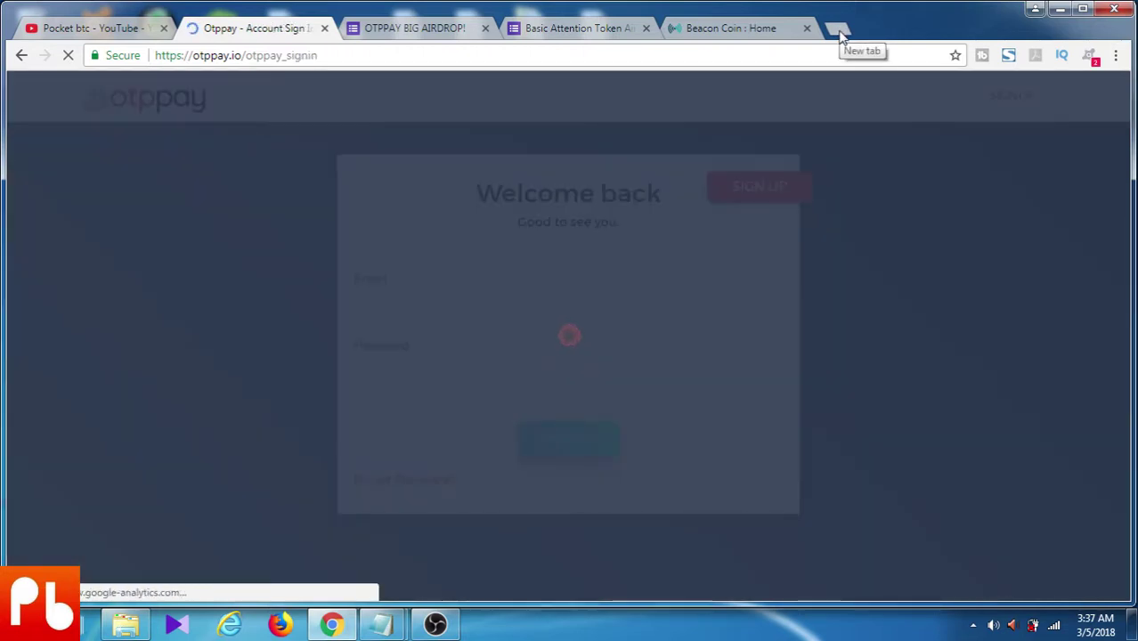
pyautogui.click(839, 31)
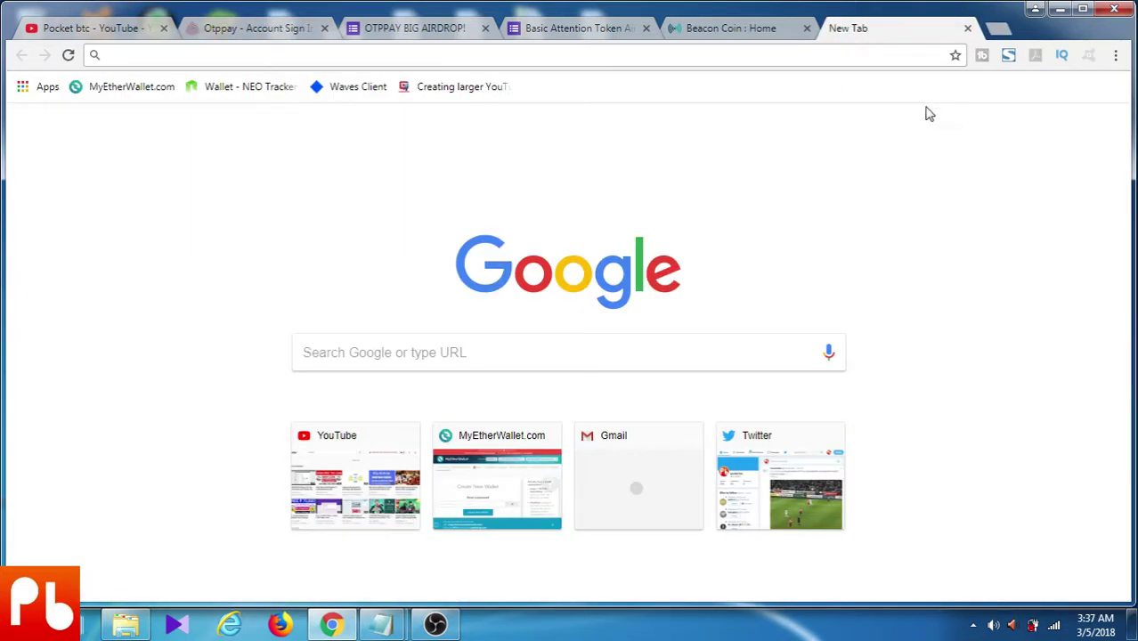
# Open the OTPPAY confirmation e-mail in Gmail and follow its activation link
pyautogui.click(949, 139)
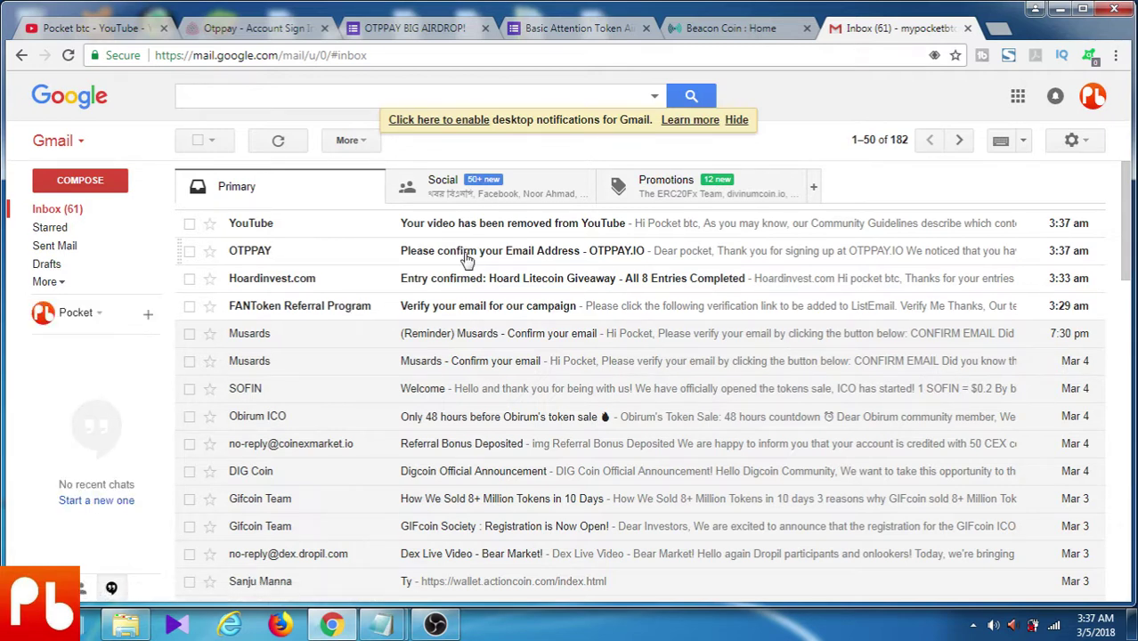
pyautogui.click(466, 257)
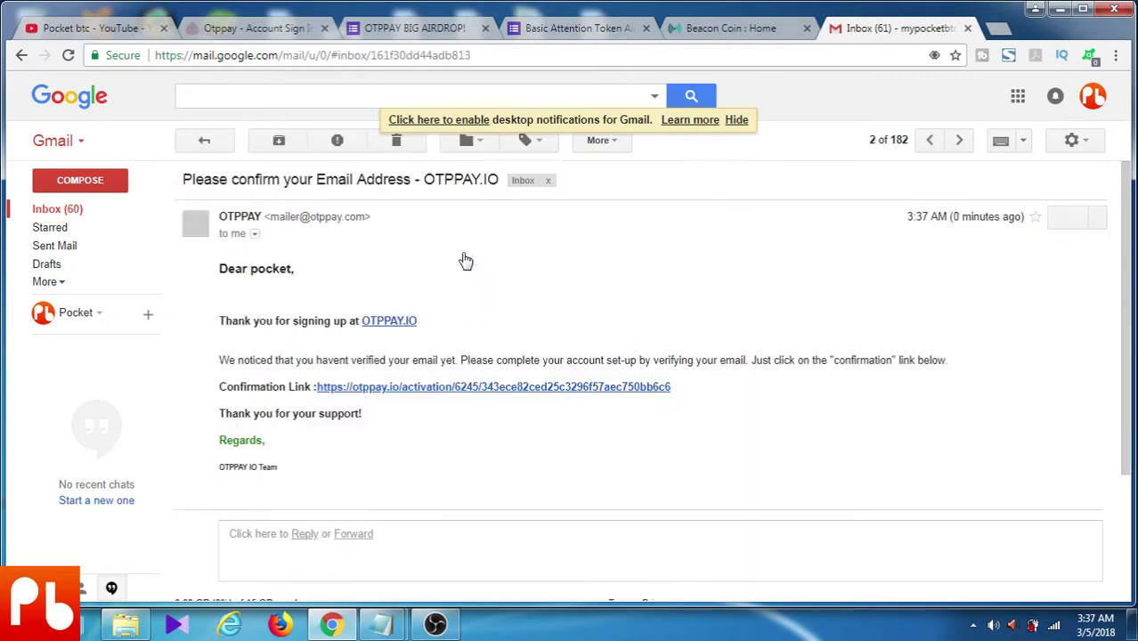
pyautogui.click(397, 390)
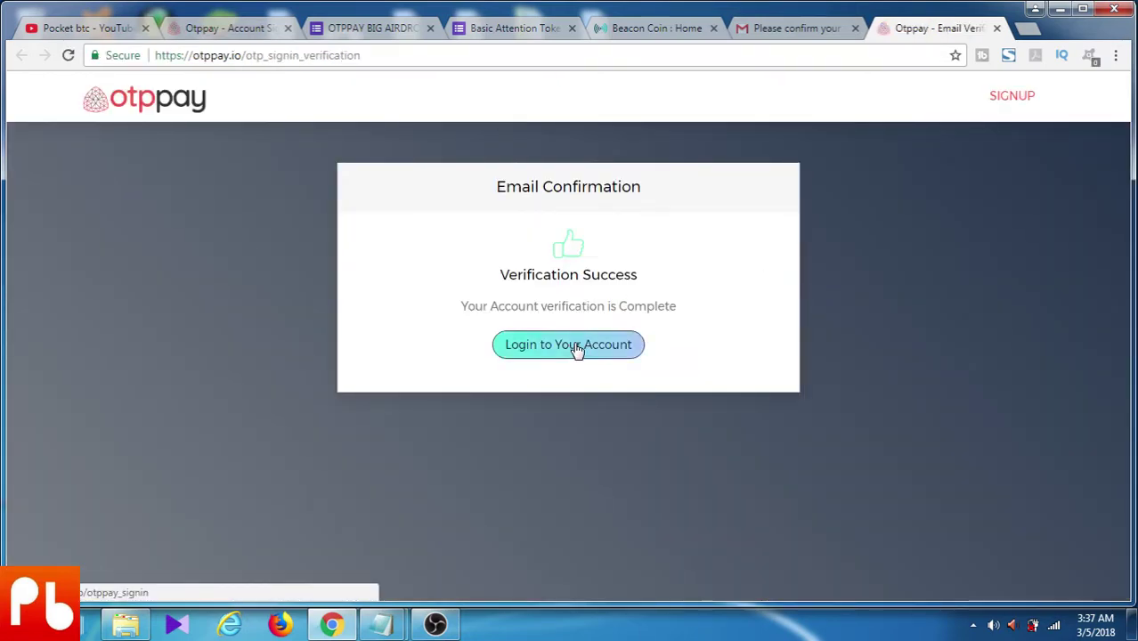
# Log in to the verified OTPPAY account with its e-mail and password, declining to save the password
pyautogui.click(575, 351)
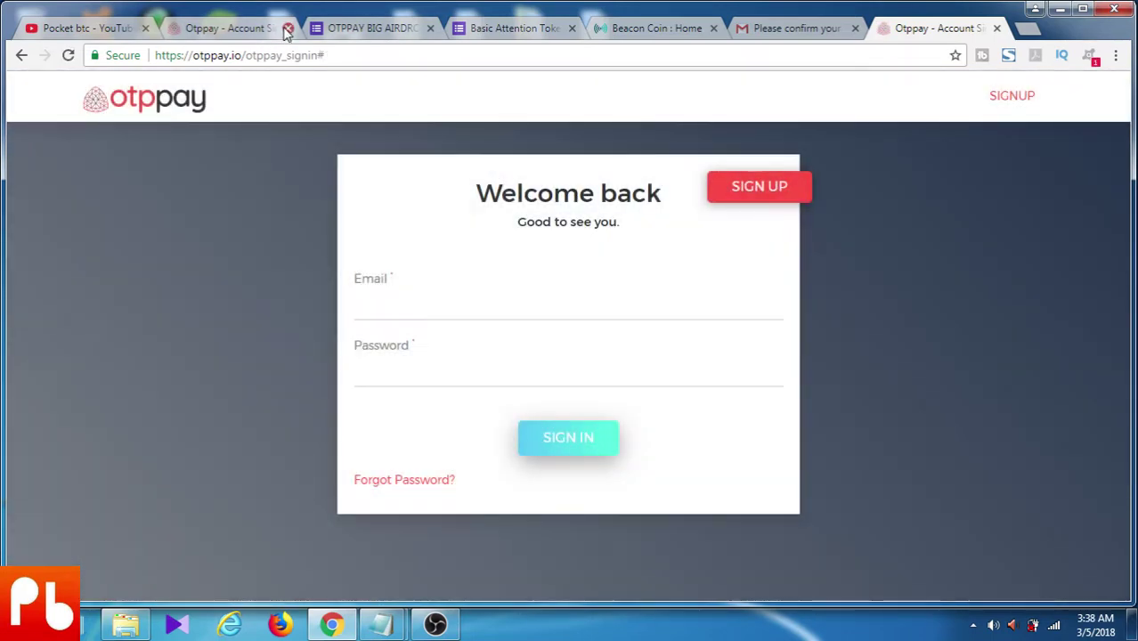
pyautogui.click(287, 31)
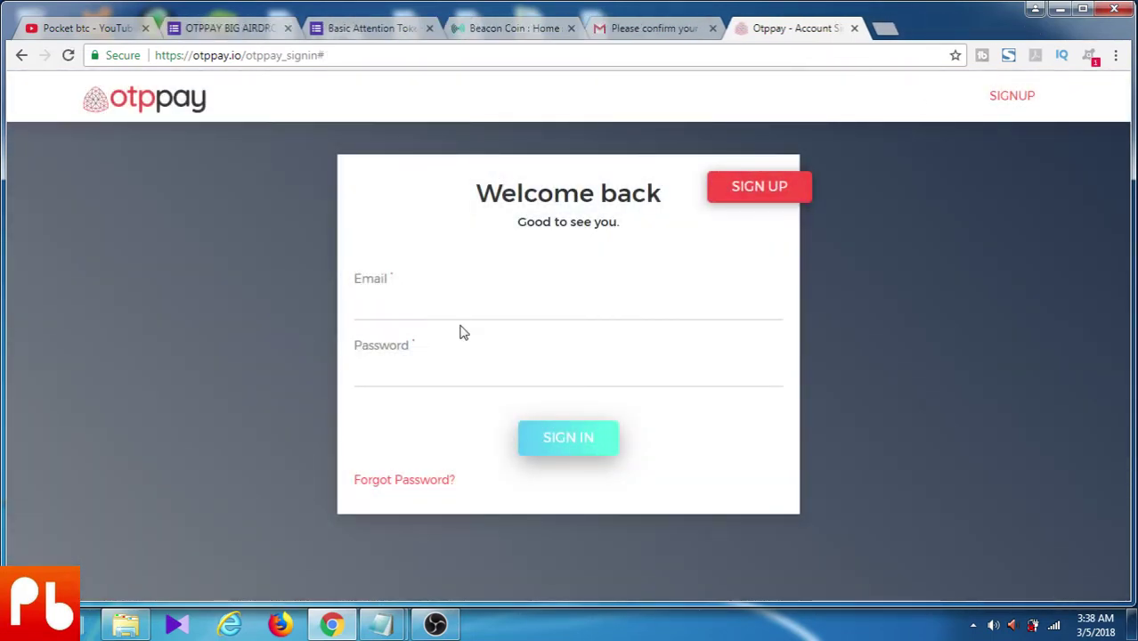
pyautogui.click(420, 310)
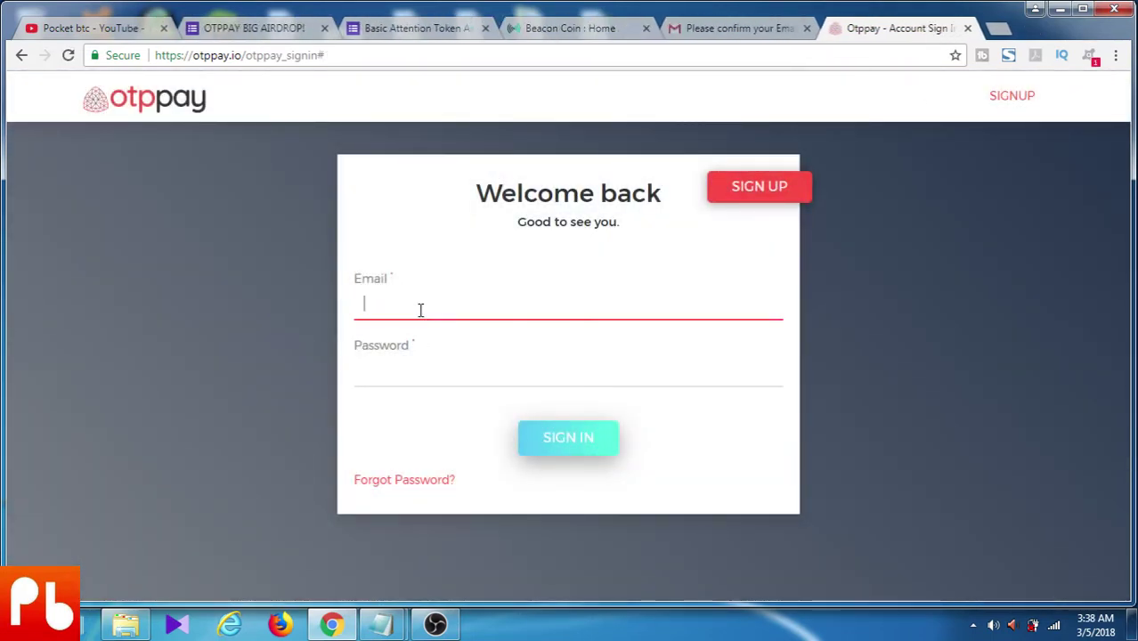
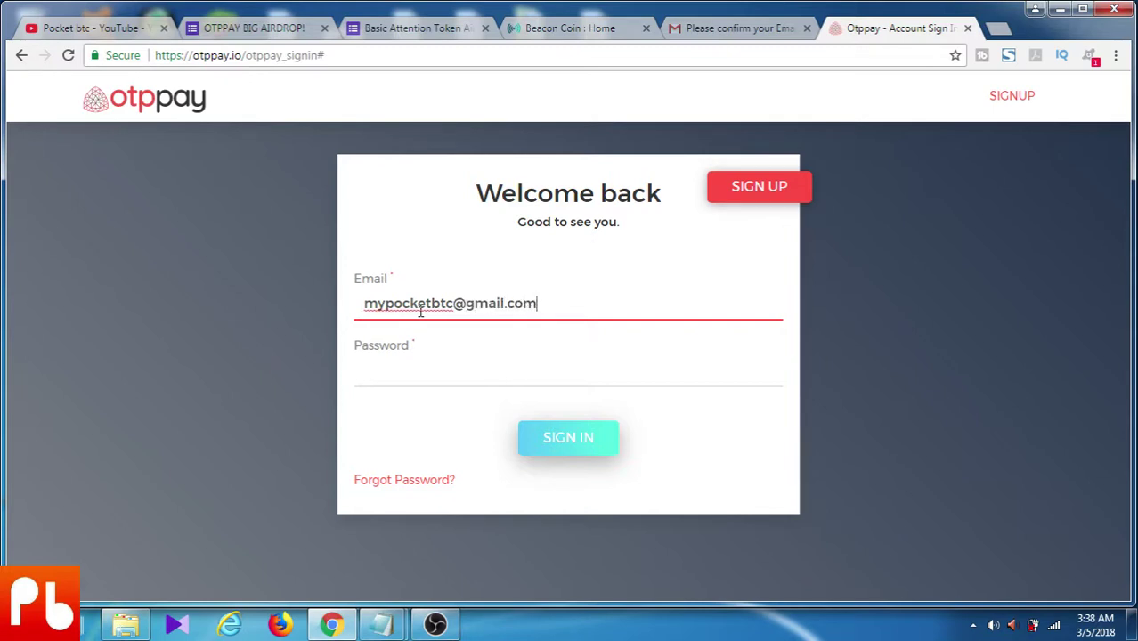
pyautogui.press('Tab')
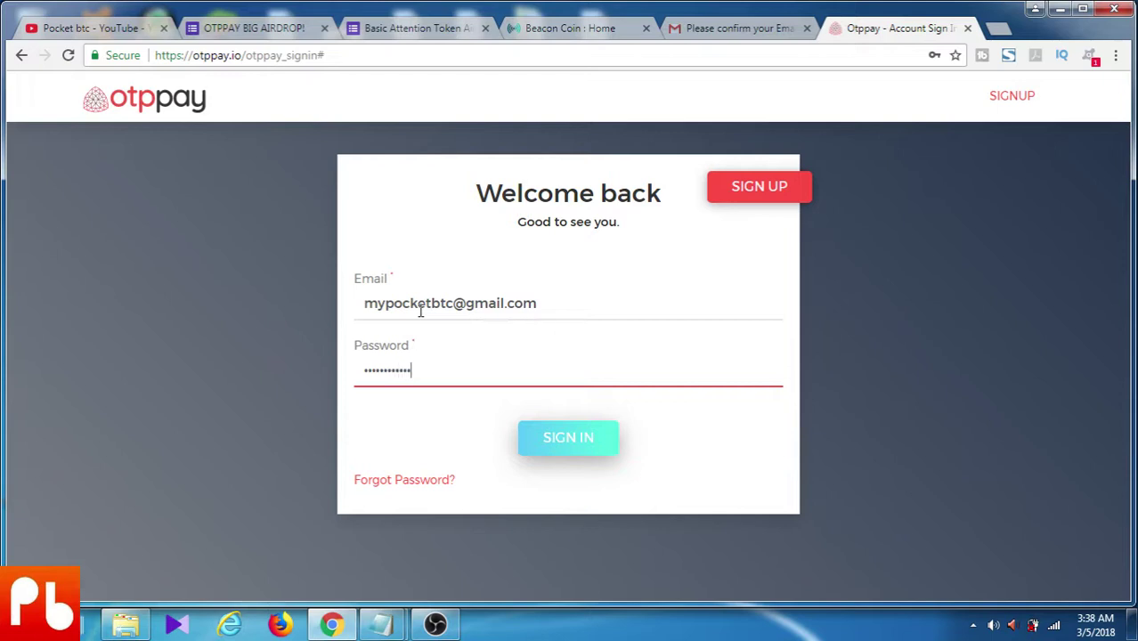
pyautogui.click(568, 458)
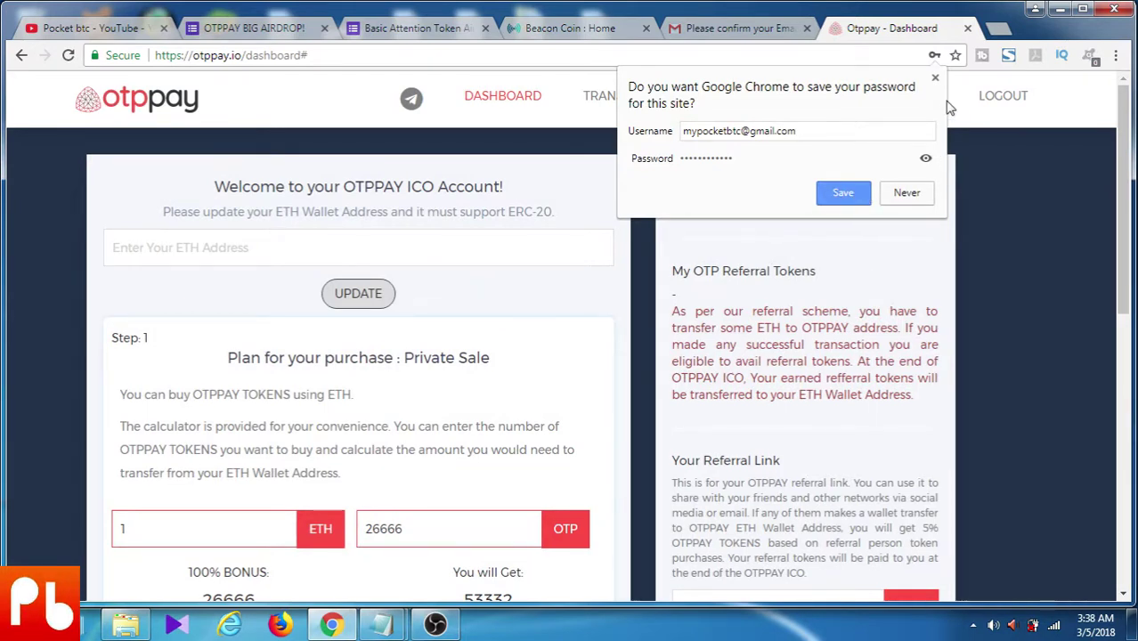
pyautogui.click(935, 79)
pyautogui.click(213, 251)
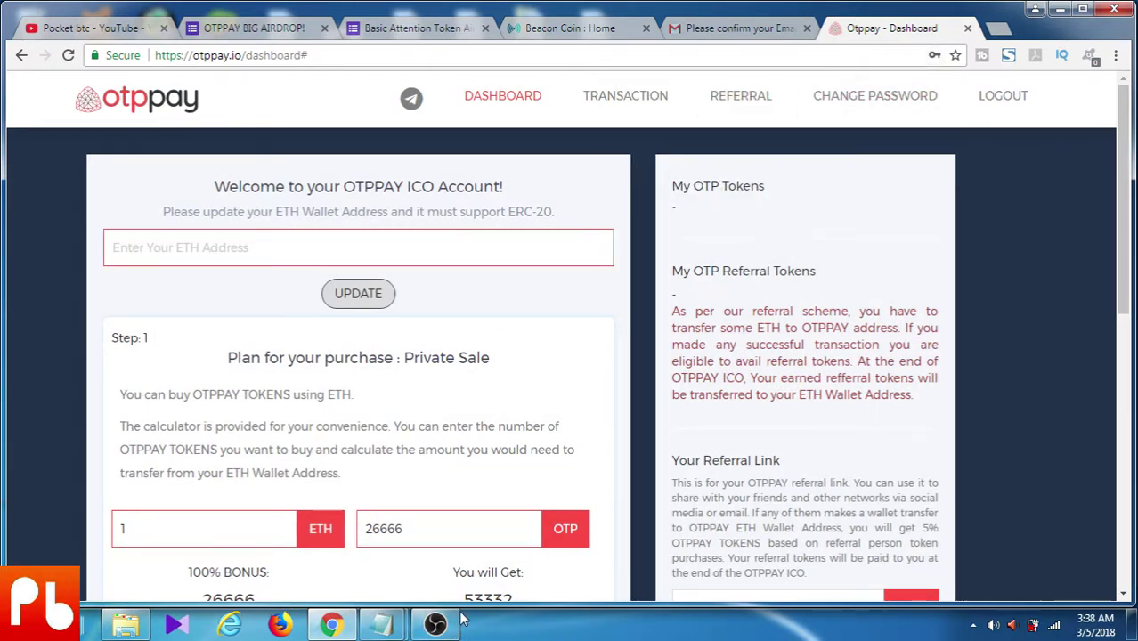
# Paste the ETH address copied from Notepad into the dashboard, update it, and agree to the warning
pyautogui.click(385, 625)
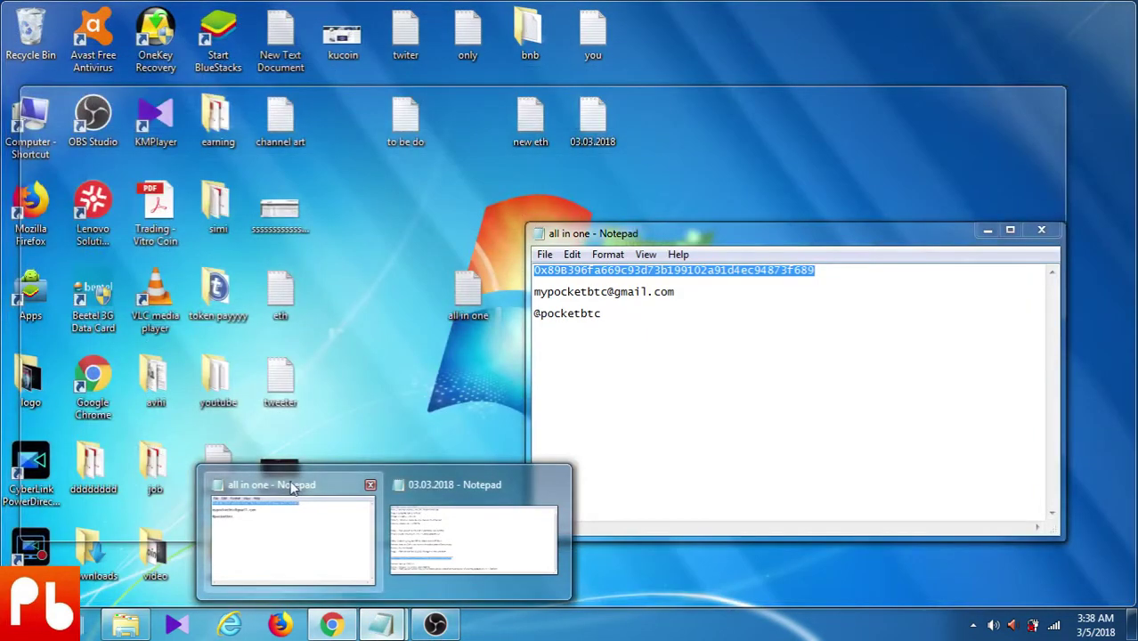
pyautogui.click(285, 524)
pyautogui.rightClick(598, 273)
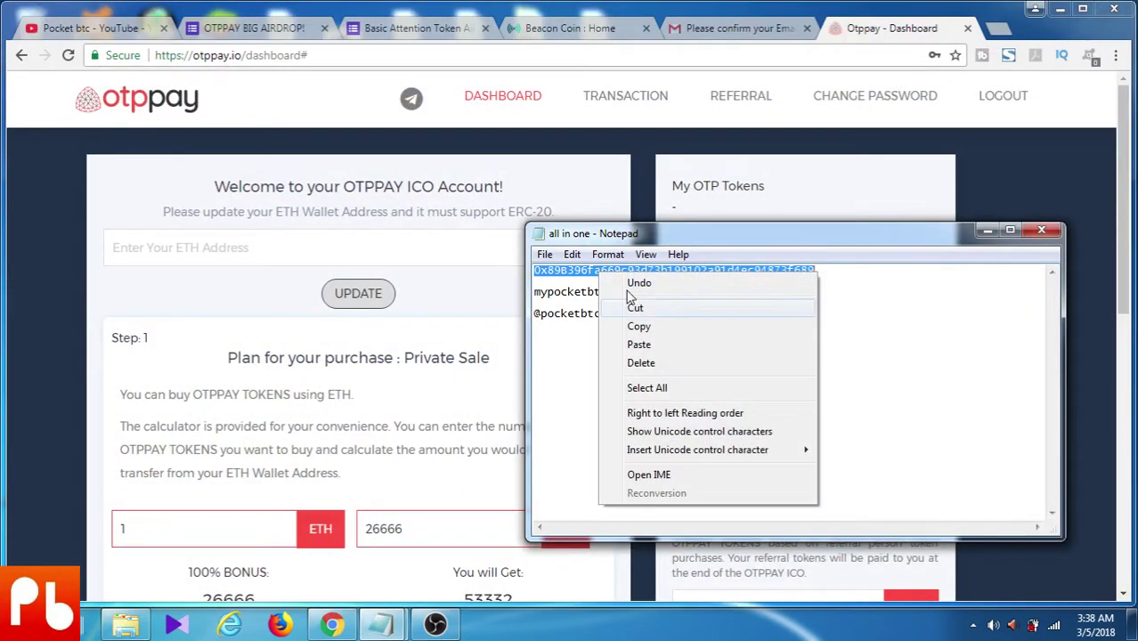
pyautogui.click(663, 329)
pyautogui.click(266, 251)
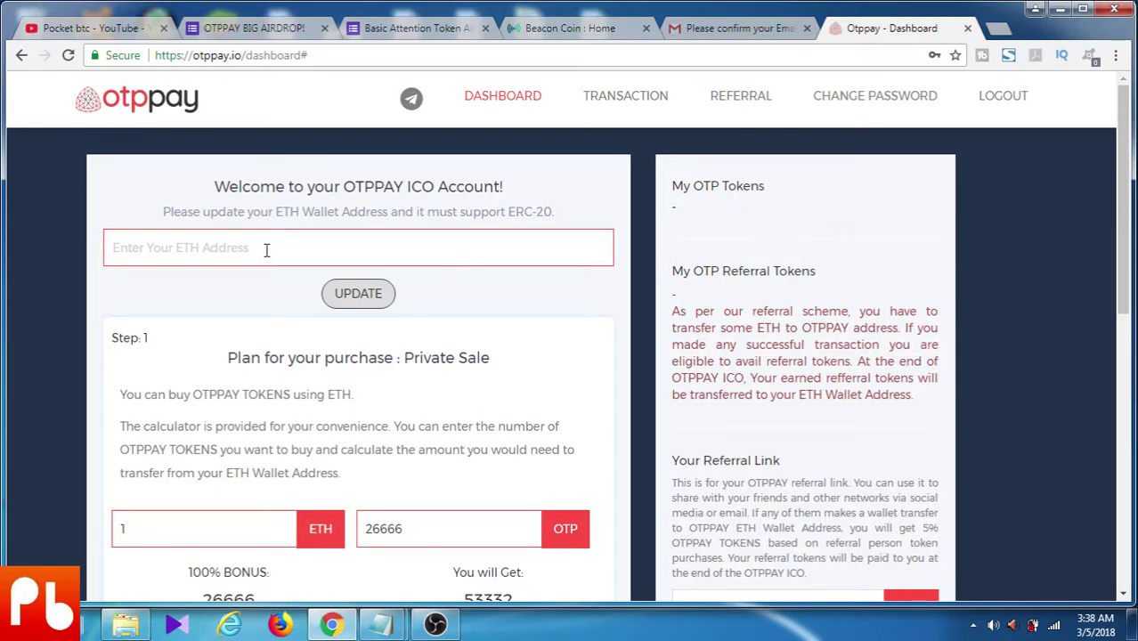
pyautogui.hotkey('ctrl', 'v')
pyautogui.click(356, 297)
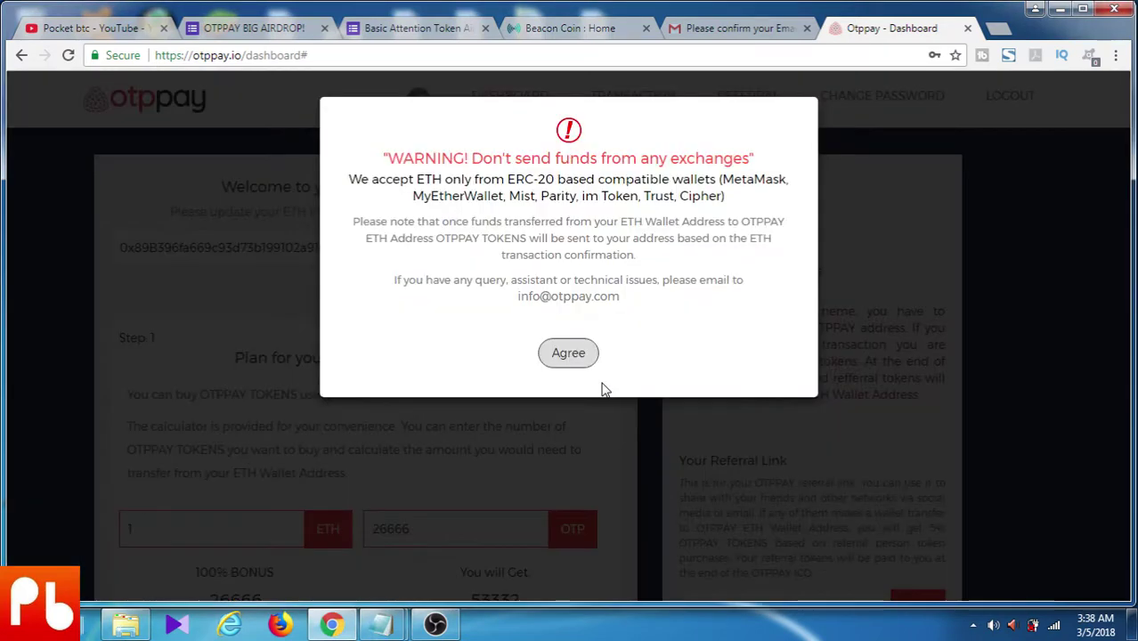
pyautogui.click(560, 354)
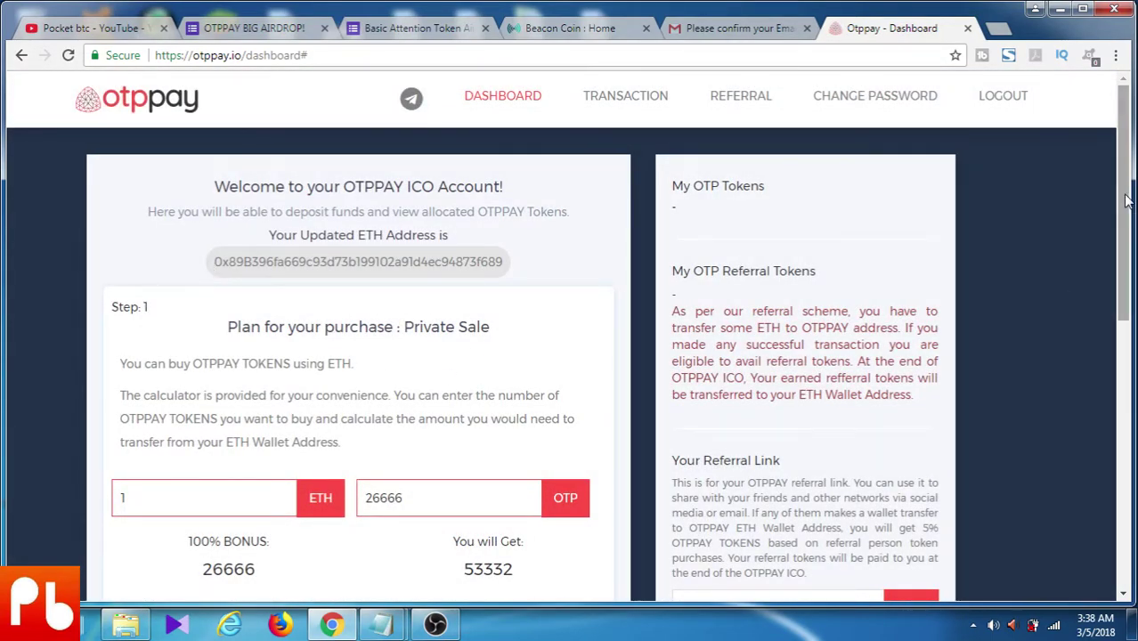
# Select the referral link, scroll to the transfer address, then close the OTPPAY dashboard tab
pyautogui.scroll(-3, 1063, 312)
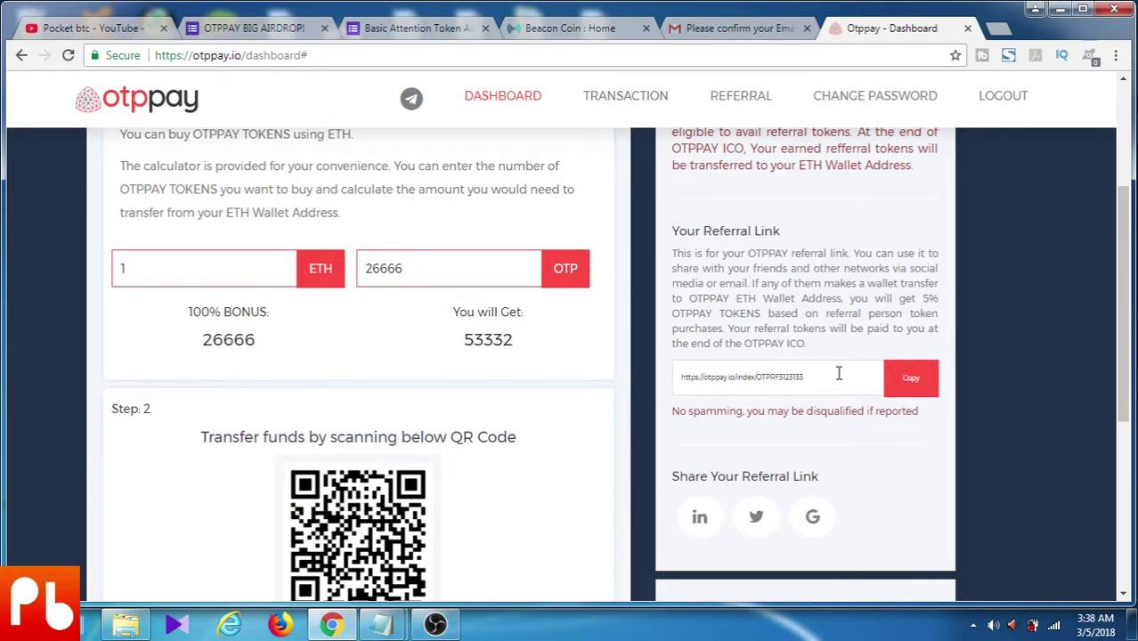
pyautogui.moveTo(837, 373); pyautogui.dragTo(674, 383)
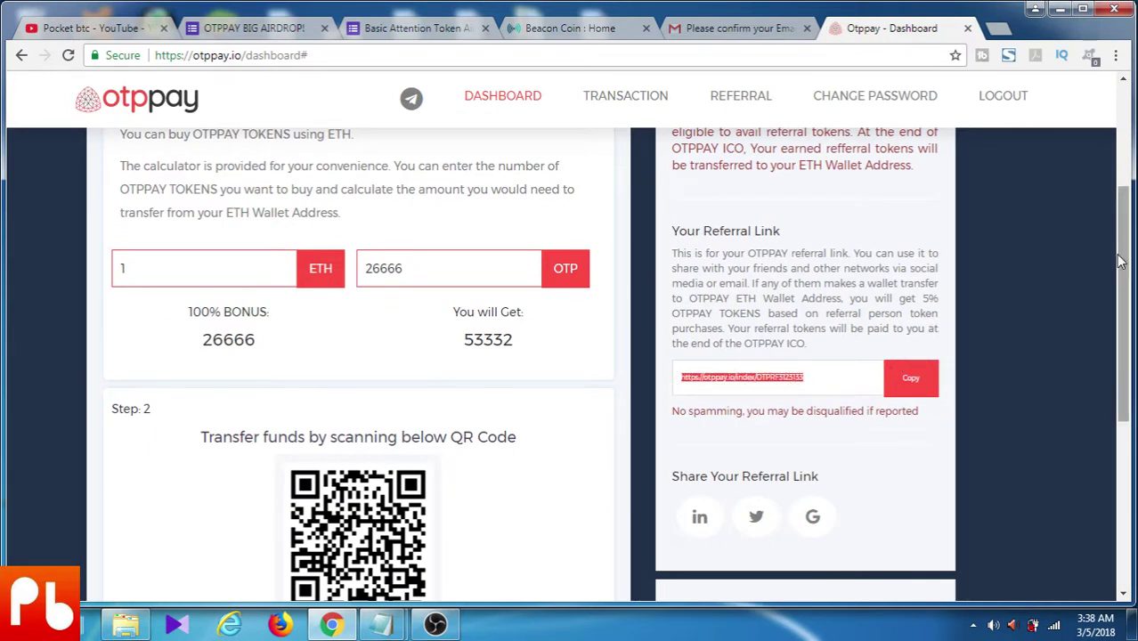
pyautogui.moveTo(1125, 251); pyautogui.dragTo(1125, 394)
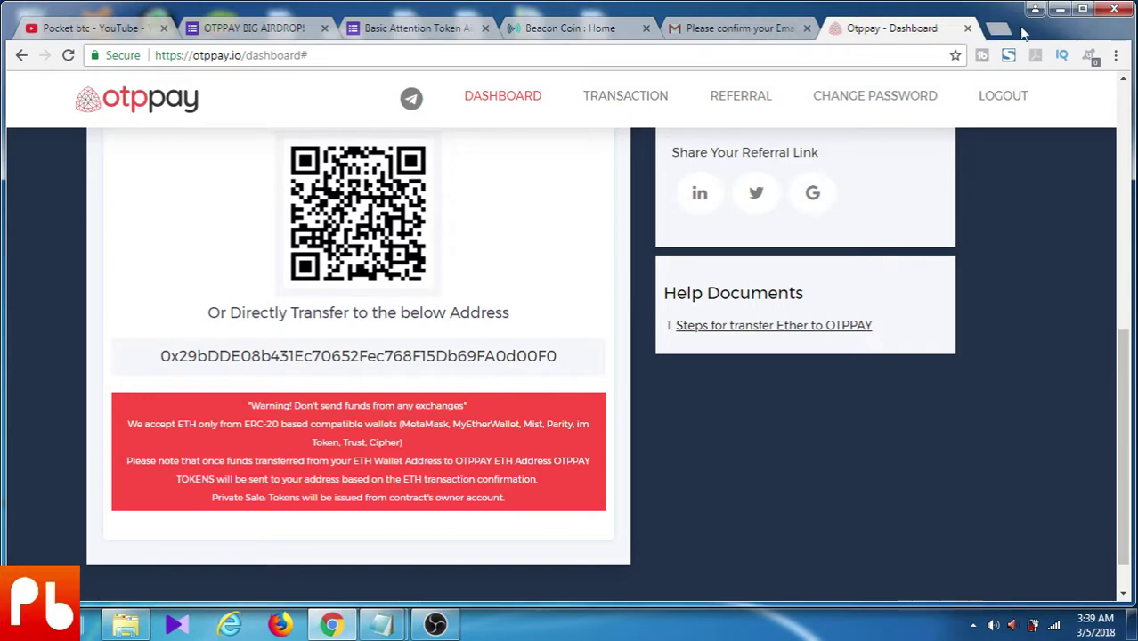
pyautogui.click(968, 30)
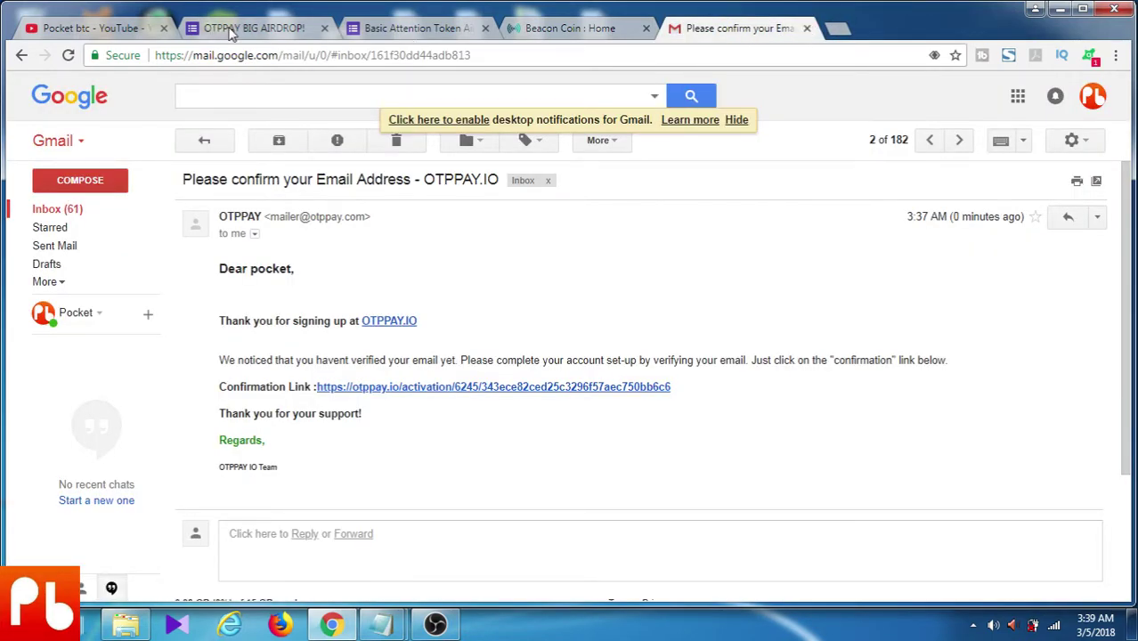
# Close the Gmail tab and follow the t.me/otppaychat link in the OTPPAY BIG AIRDROP form
pyautogui.hotkey('ctrl', 'w')
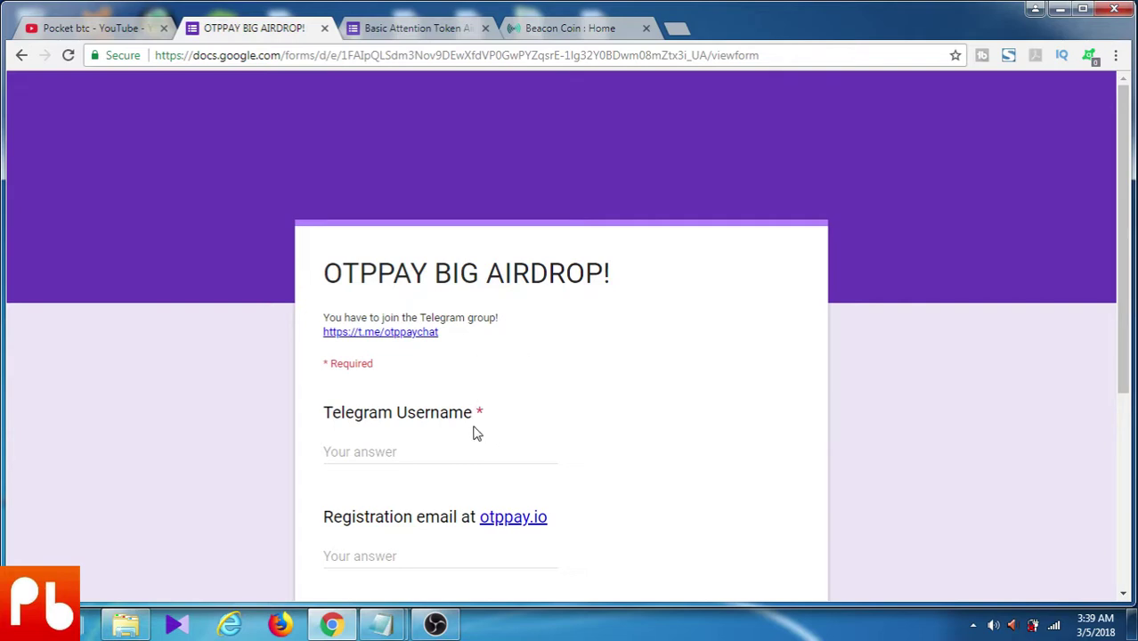
pyautogui.click(361, 334)
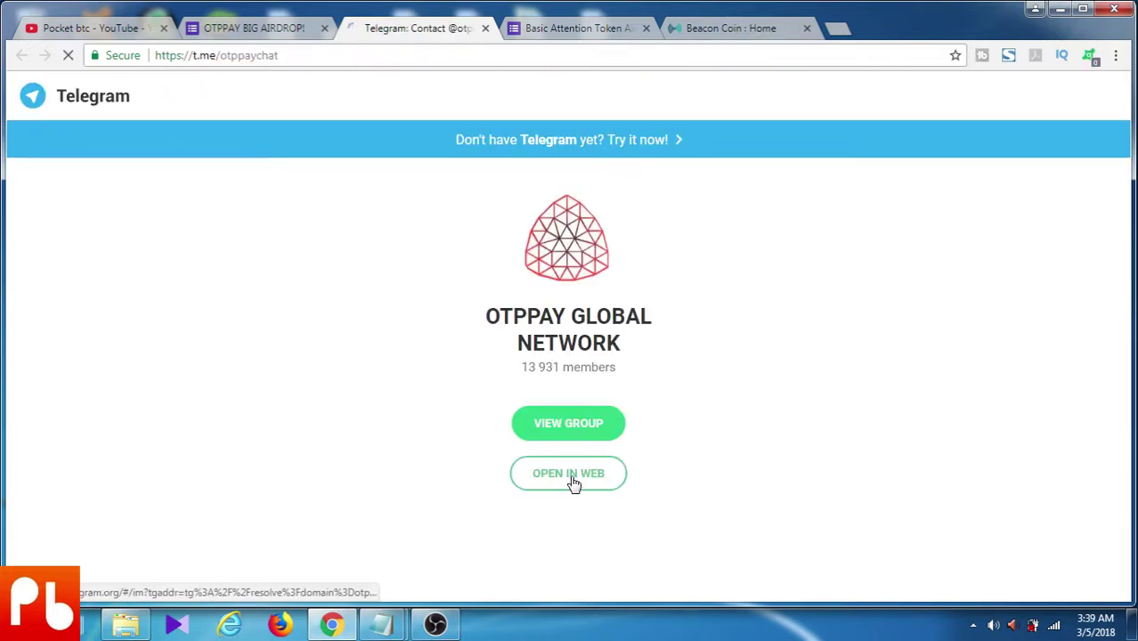
# Join the OTPPAY GLOBAL NETWORK group in Telegram Web, post 'hi', and return to the airdrop form
pyautogui.click(570, 474)
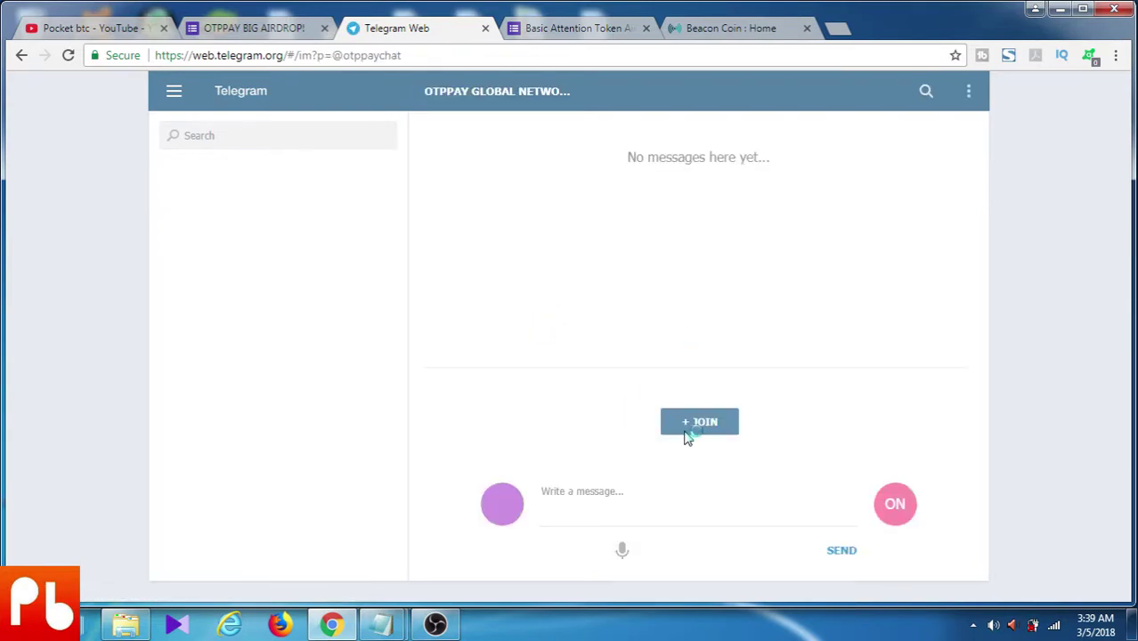
pyautogui.click(711, 556)
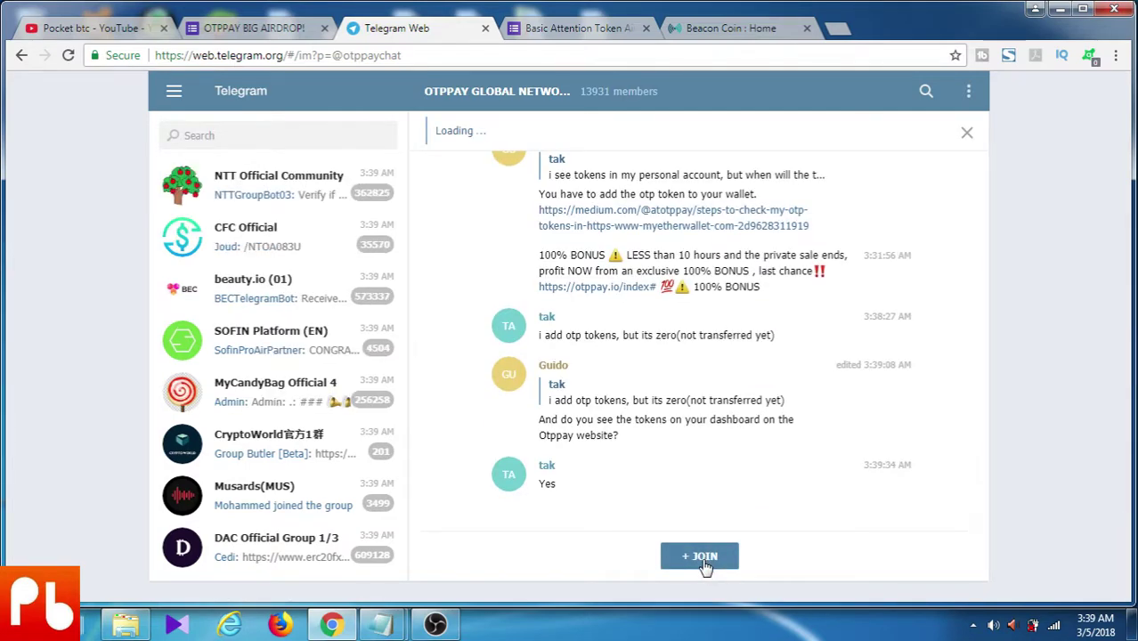
pyautogui.click(704, 557)
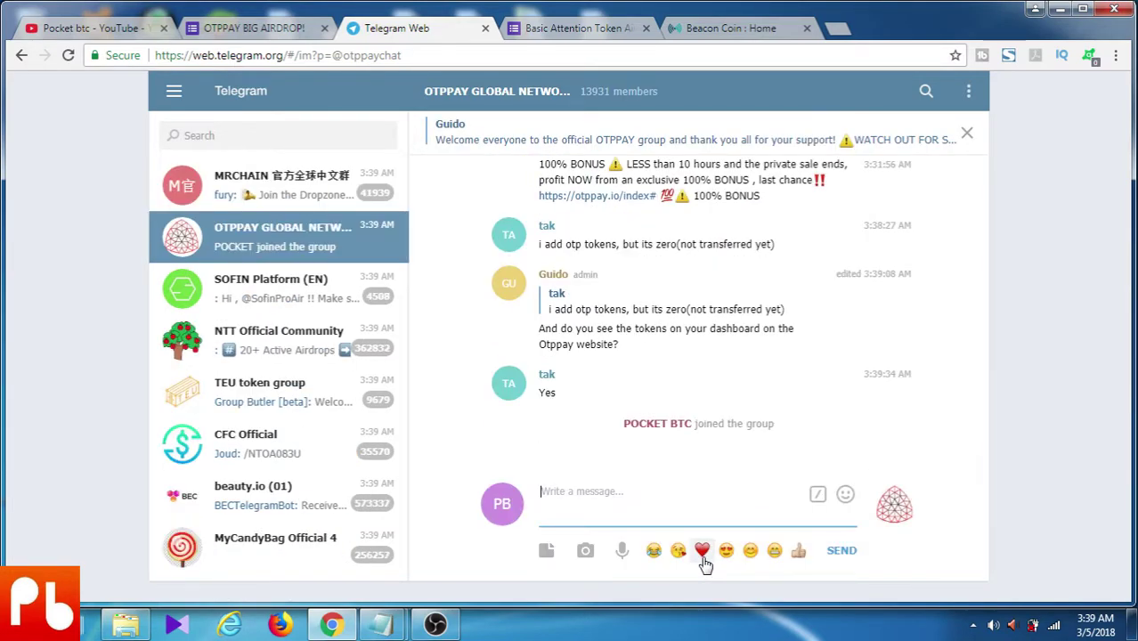
pyautogui.write('hi')
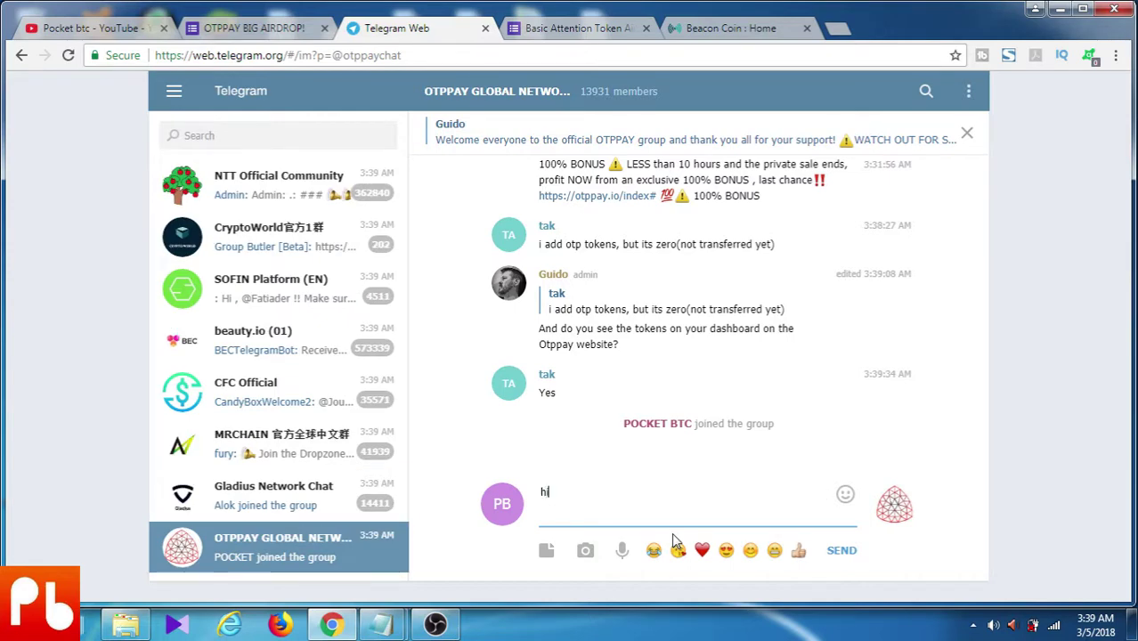
pyautogui.press('Return')
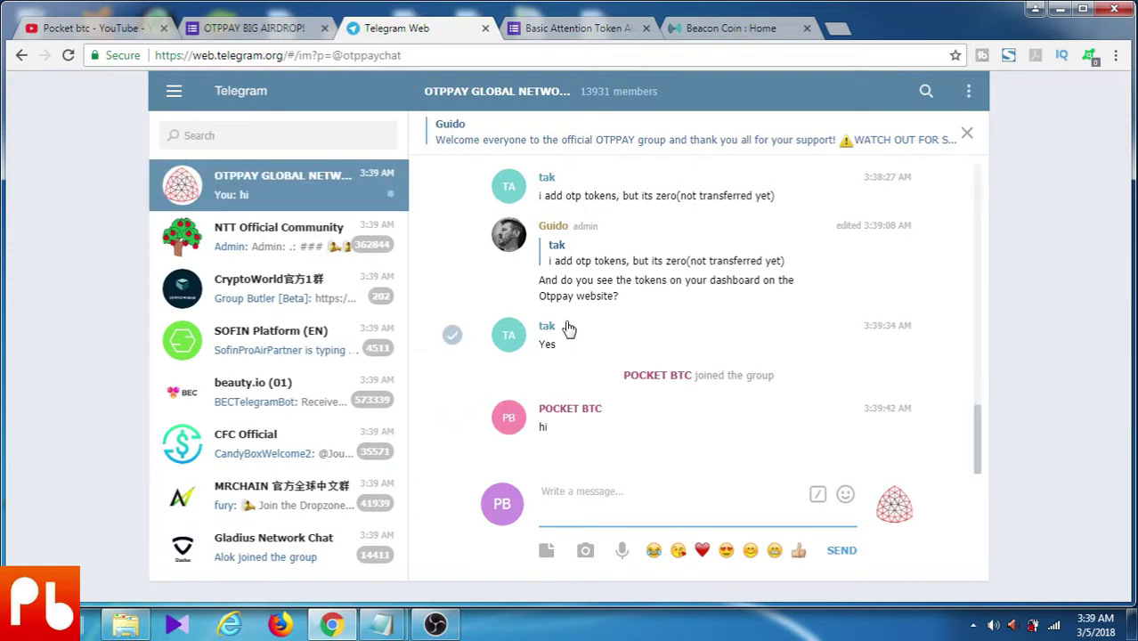
pyautogui.click(271, 29)
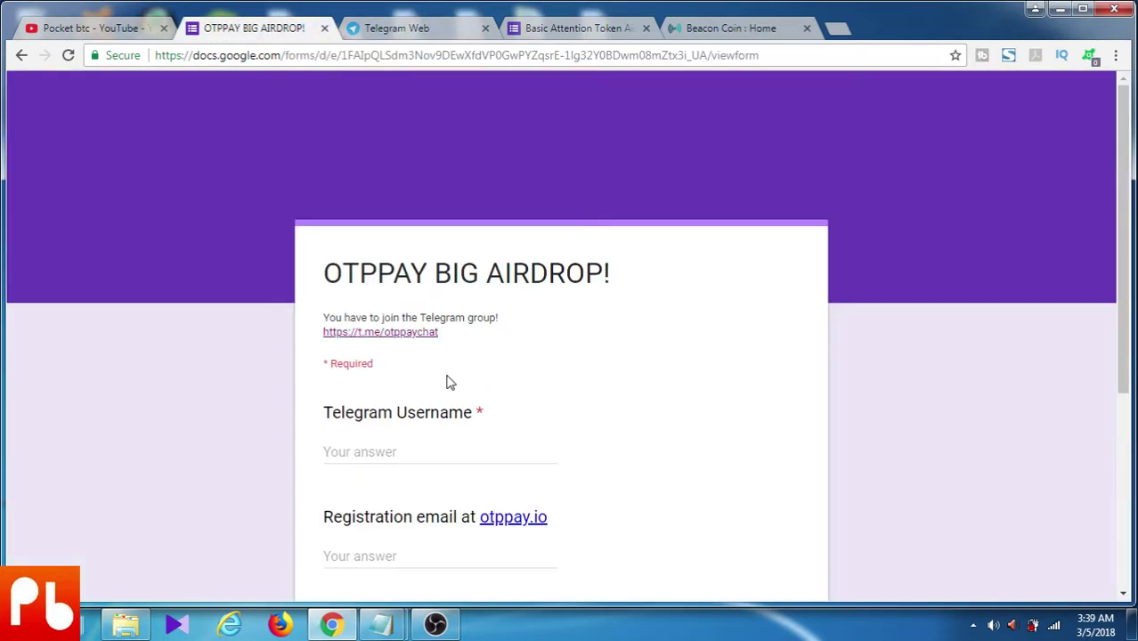
# Enter the Telegram username in the OTPPAY form and correct the email answer
pyautogui.click(420, 449)
pyautogui.write('@pocke')
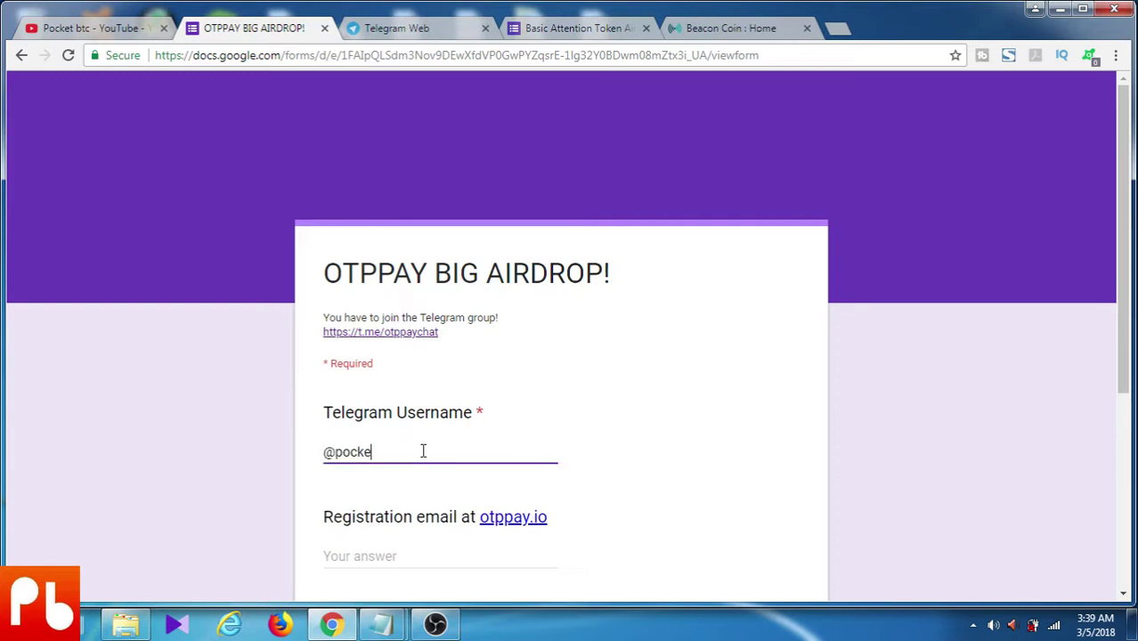
pyautogui.write('tbtc')
pyautogui.scroll(-2, 430, 449)
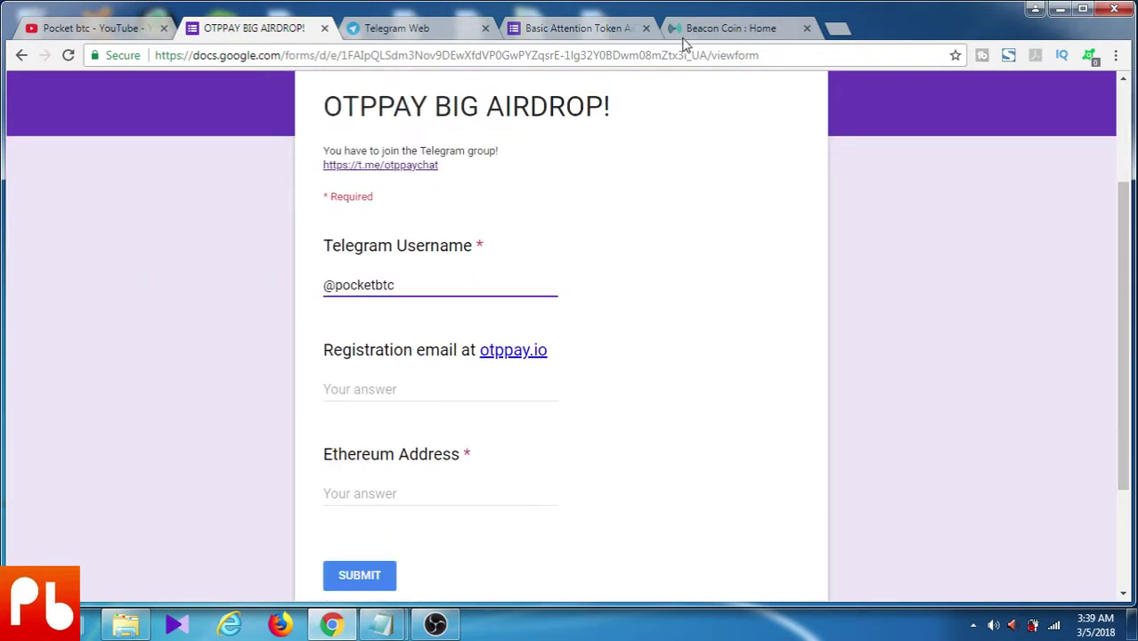
pyautogui.click(748, 31)
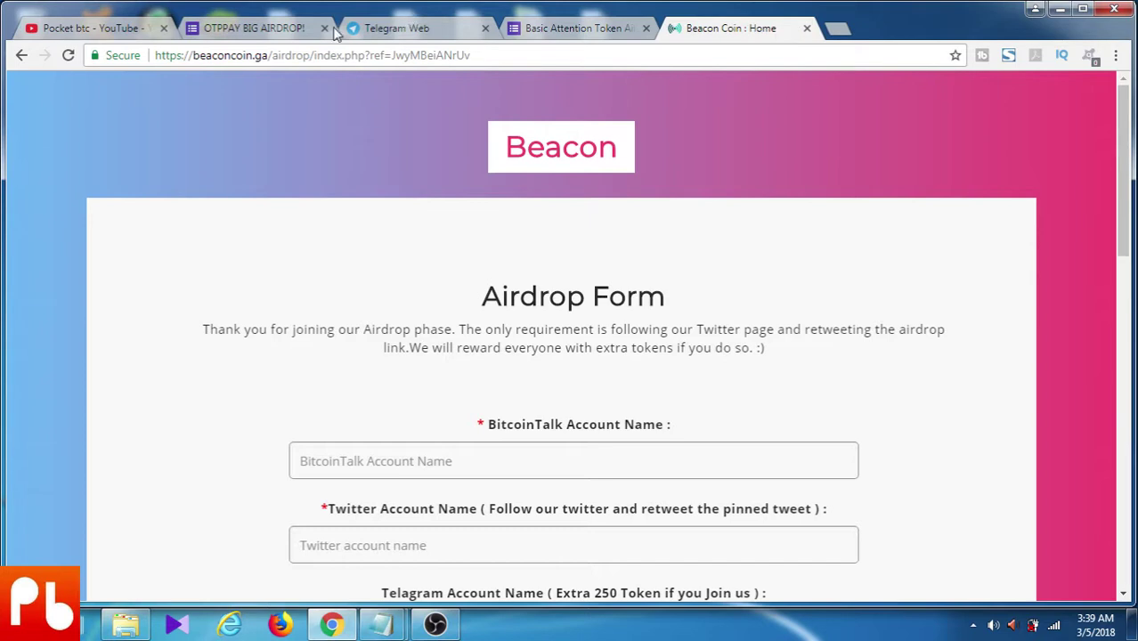
pyautogui.click(272, 29)
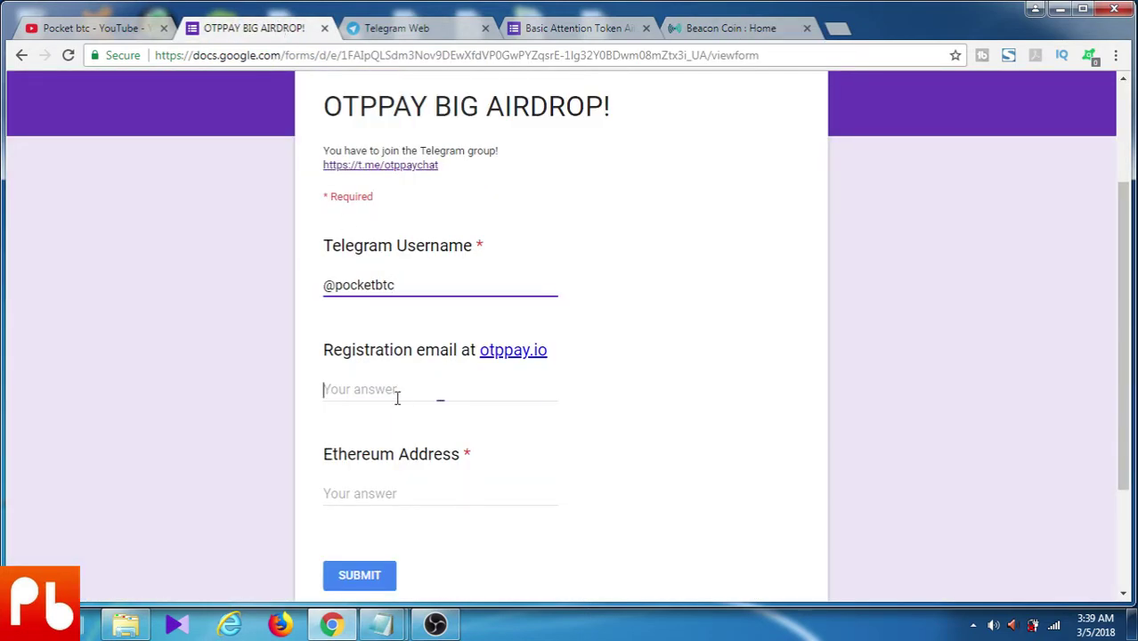
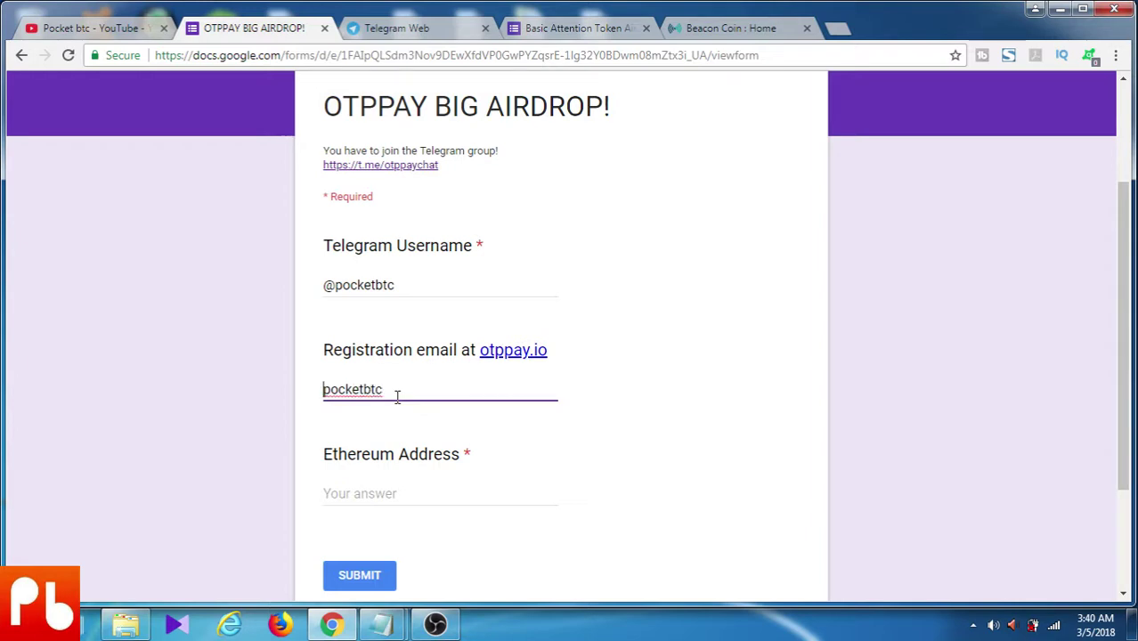
pyautogui.press('Home')
pyautogui.press('Right')
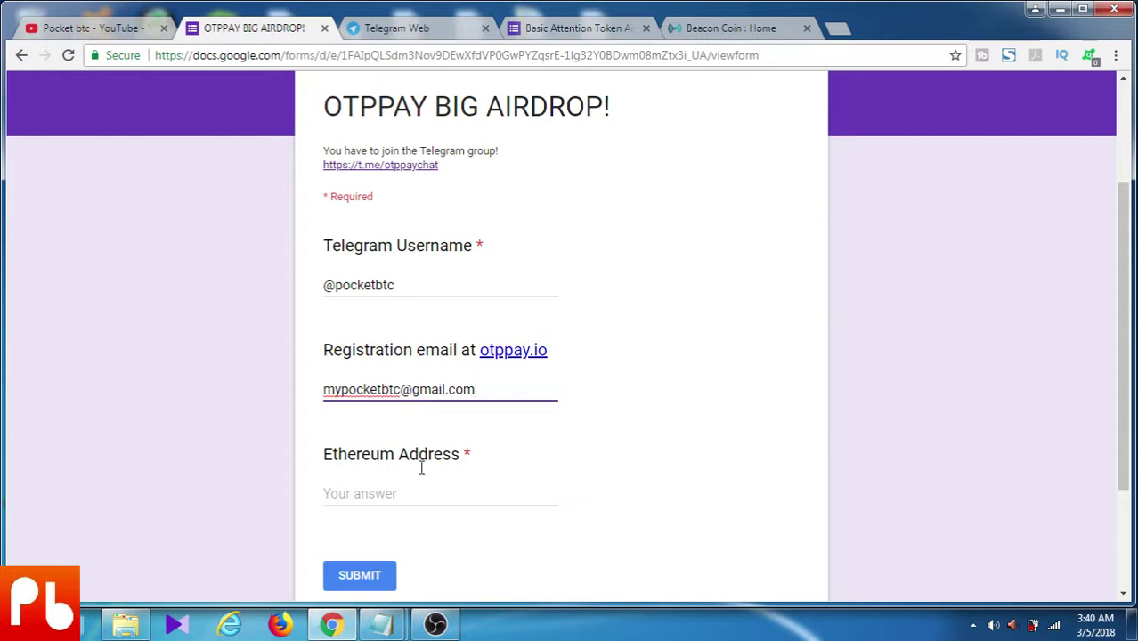
# Paste the Ethereum address copied from Notepad into the form and submit it
pyautogui.click(389, 492)
pyautogui.moveTo(381, 629)
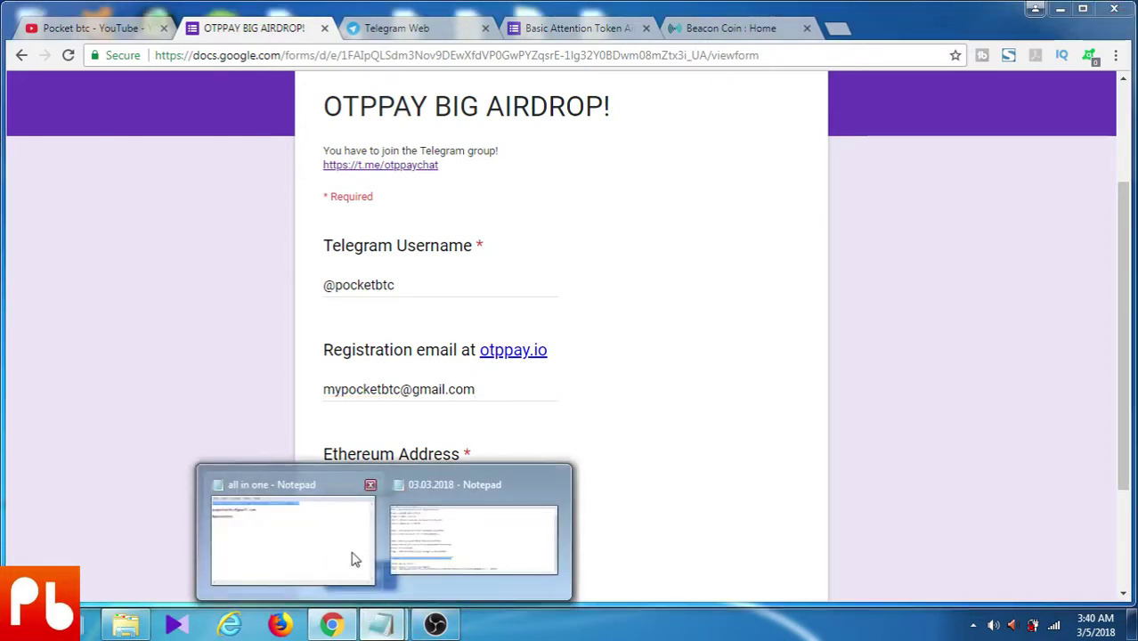
pyautogui.click(353, 557)
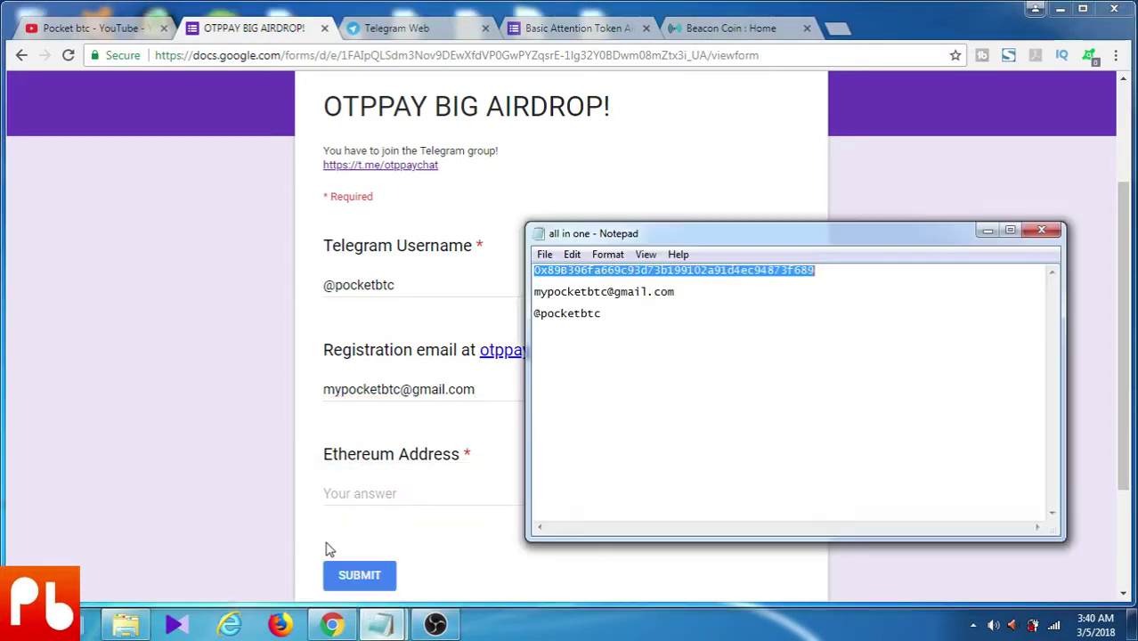
pyautogui.rightClick(602, 272)
pyautogui.click(641, 327)
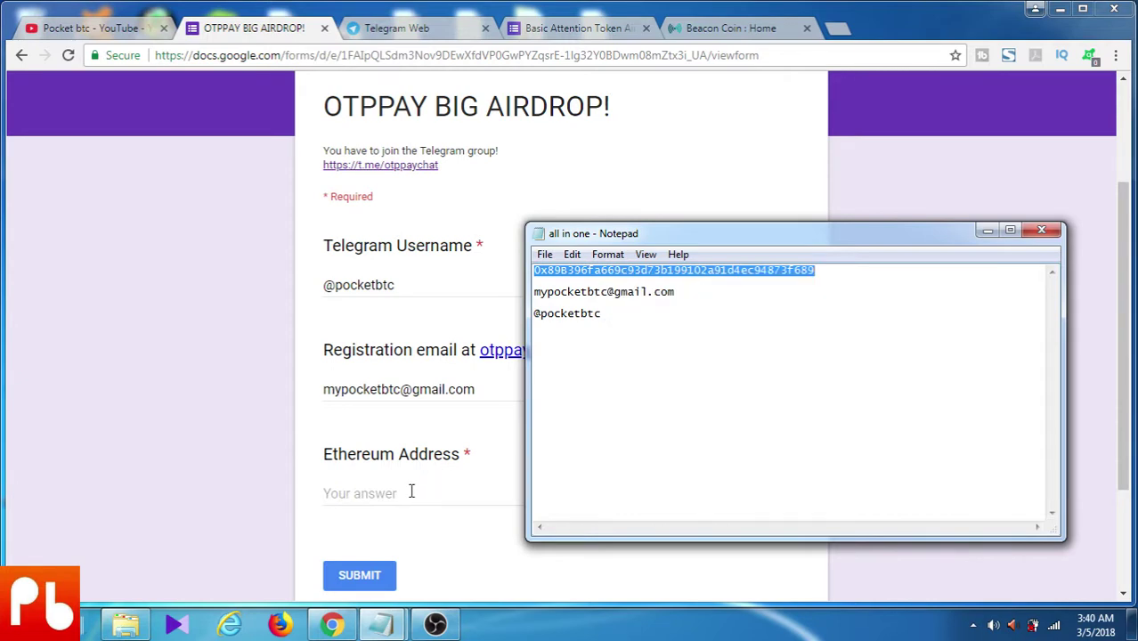
pyautogui.click(411, 491)
pyautogui.rightClick(411, 491)
pyautogui.click(477, 361)
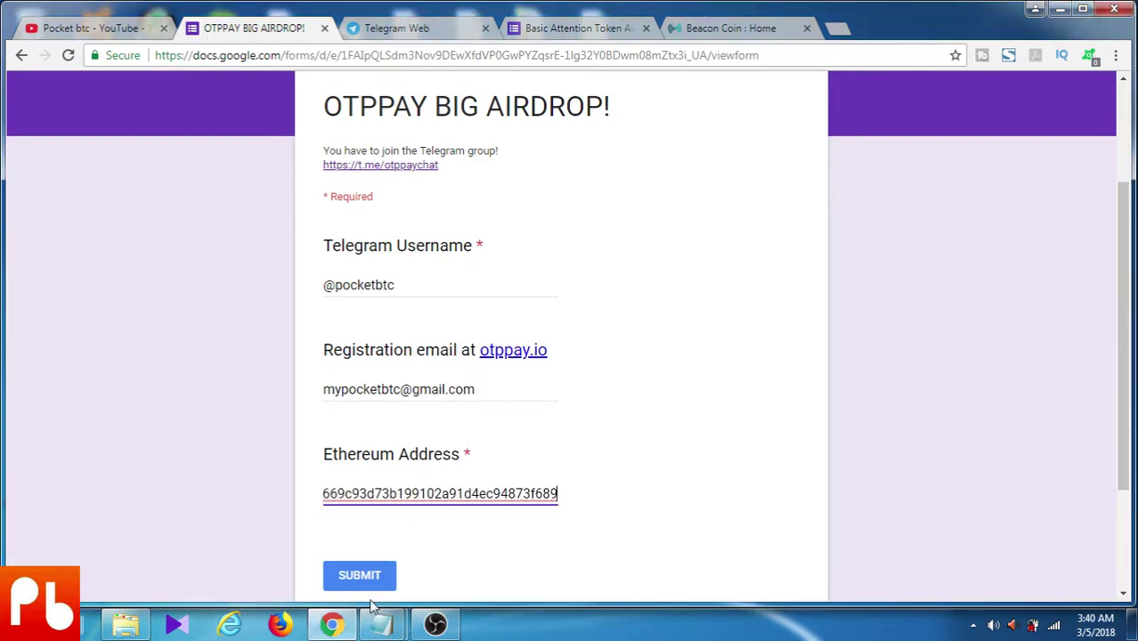
pyautogui.click(366, 584)
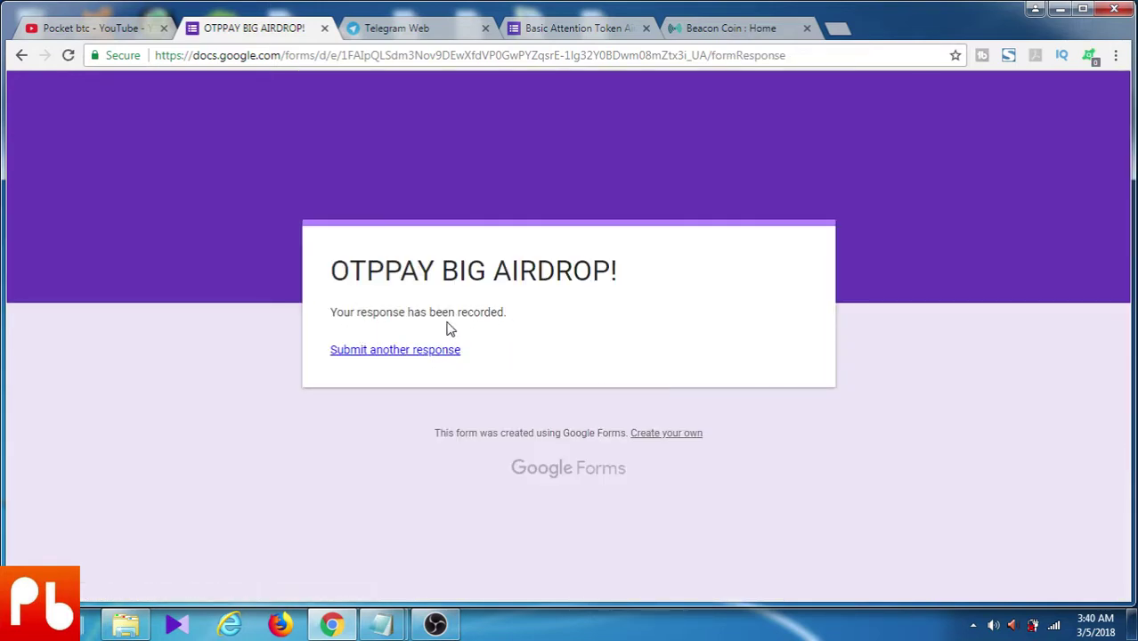
# Close the OTPPAY and Telegram Web tabs, then open the BAT Telegram Channel link in a new tab
pyautogui.click(324, 28)
pyautogui.click(324, 28)
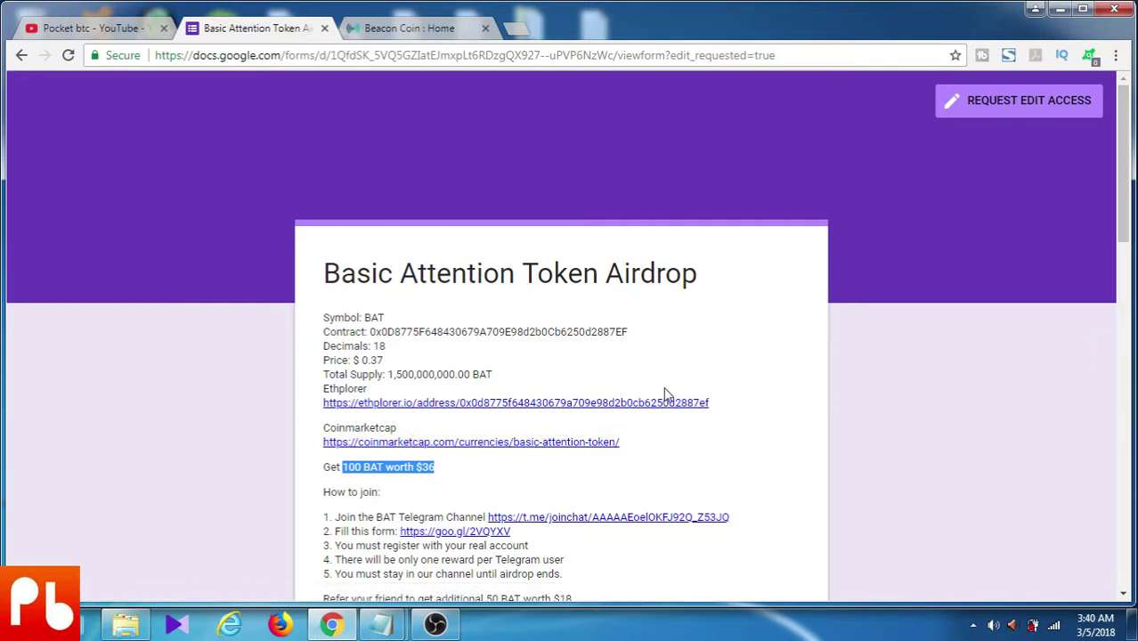
pyautogui.scroll(-1, 666, 394)
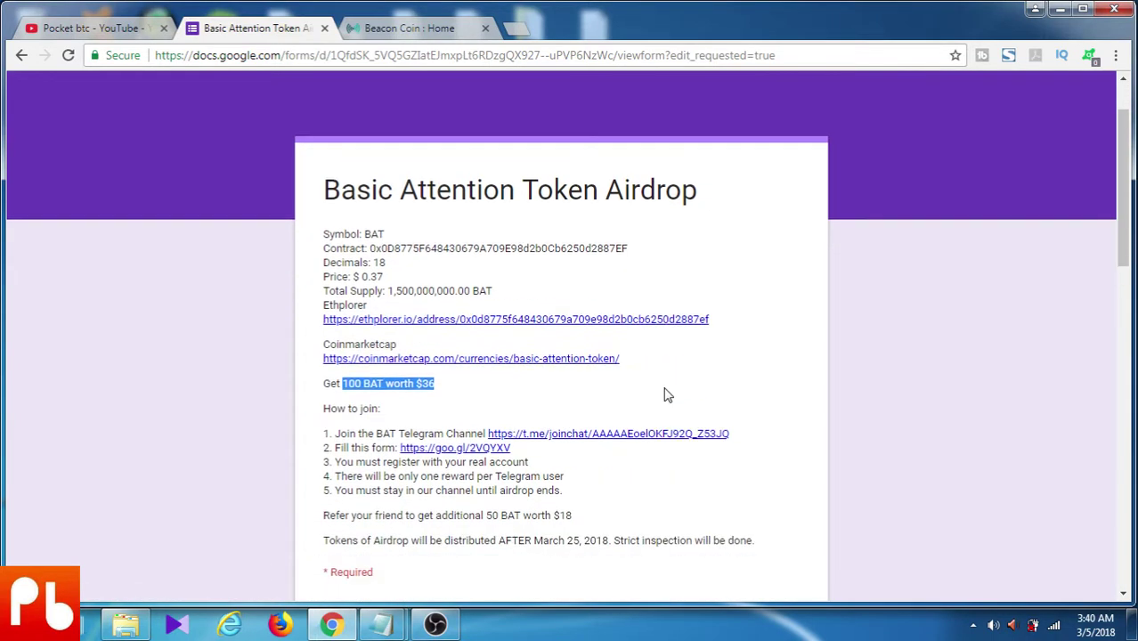
pyautogui.rightClick(598, 435)
pyautogui.click(650, 441)
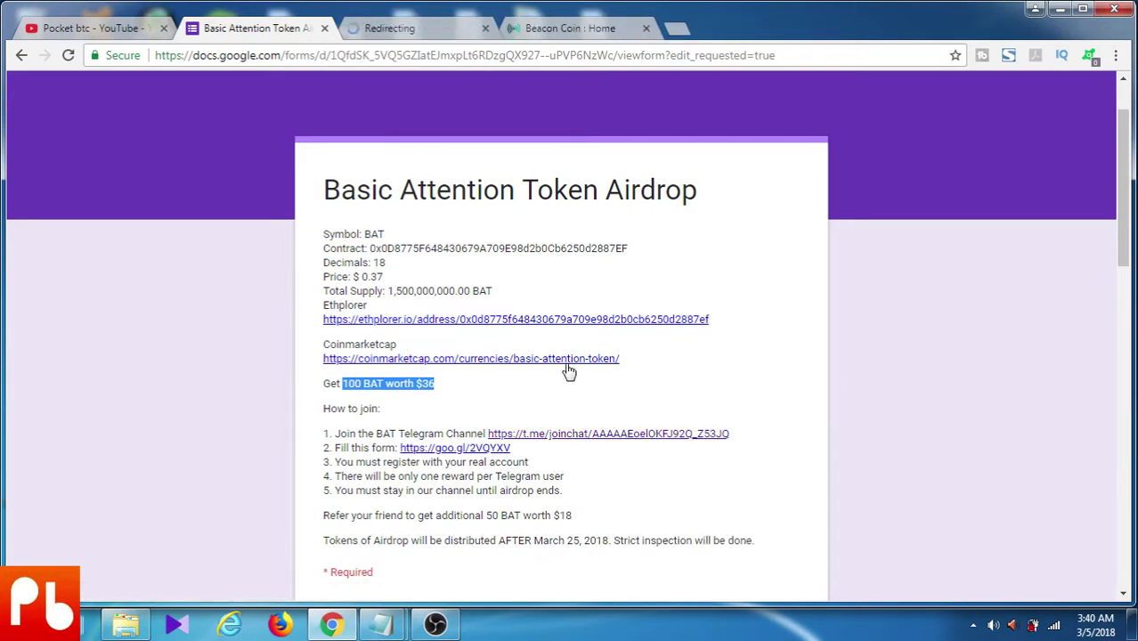
# Join the Basic Attention Token Airdrop channel through Telegram Web, then go back to the BAT form
pyautogui.click(409, 30)
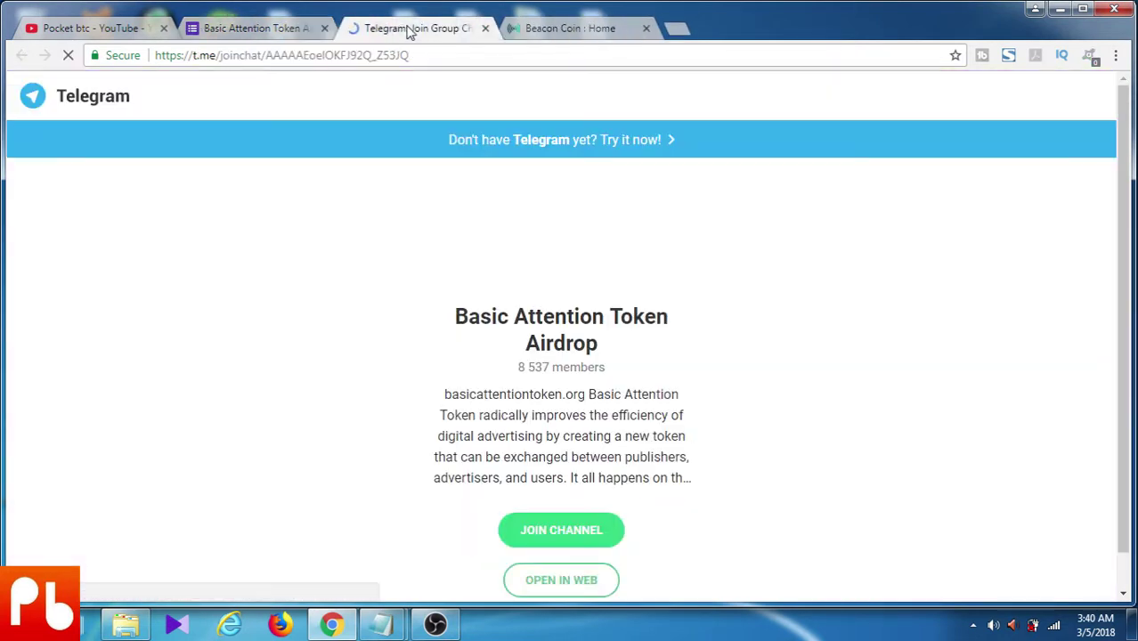
pyautogui.click(577, 580)
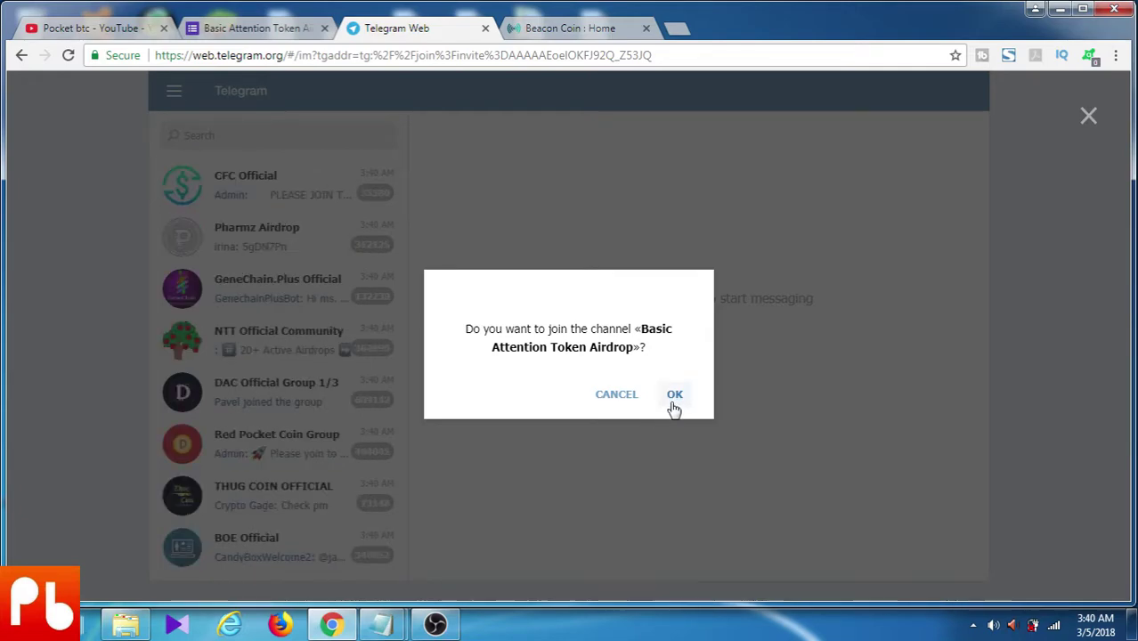
pyautogui.click(674, 394)
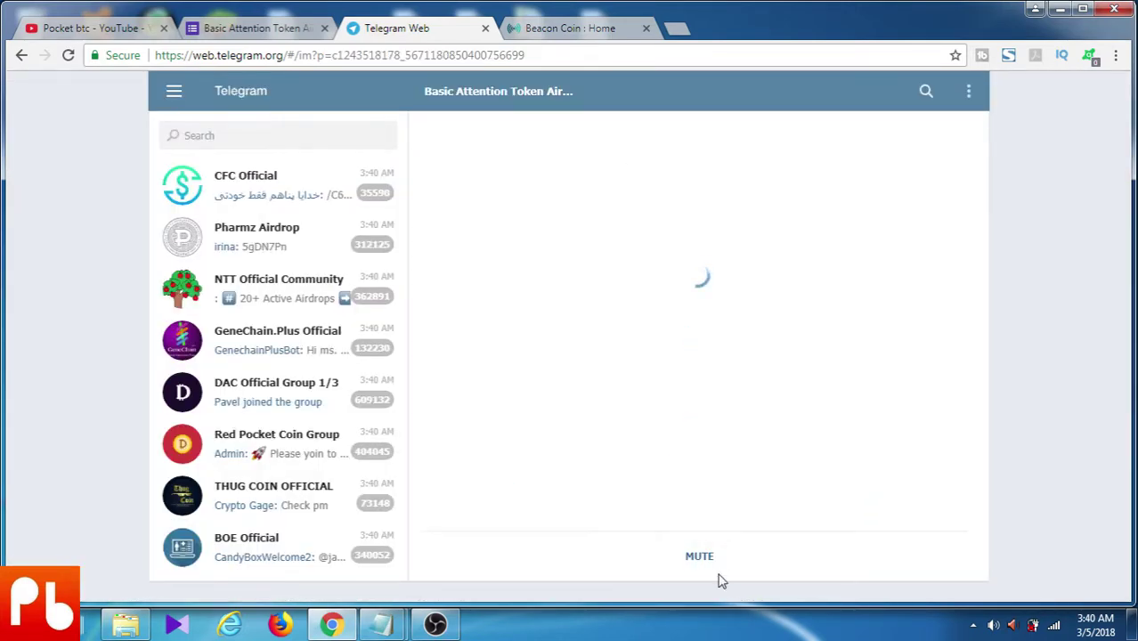
pyautogui.click(281, 32)
pyautogui.scroll(-1, 674, 388)
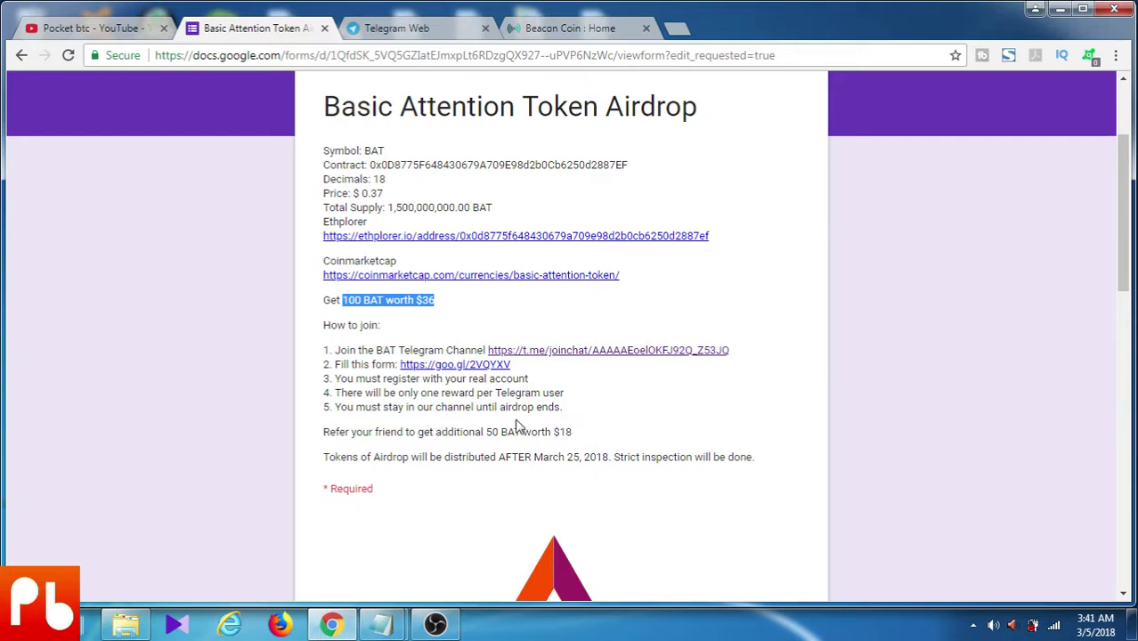
# Scroll through the BAT form description, highlighting the 50 BAT referral bonus text
pyautogui.scroll(-2, 591, 416)
pyautogui.scroll(1, 516, 382)
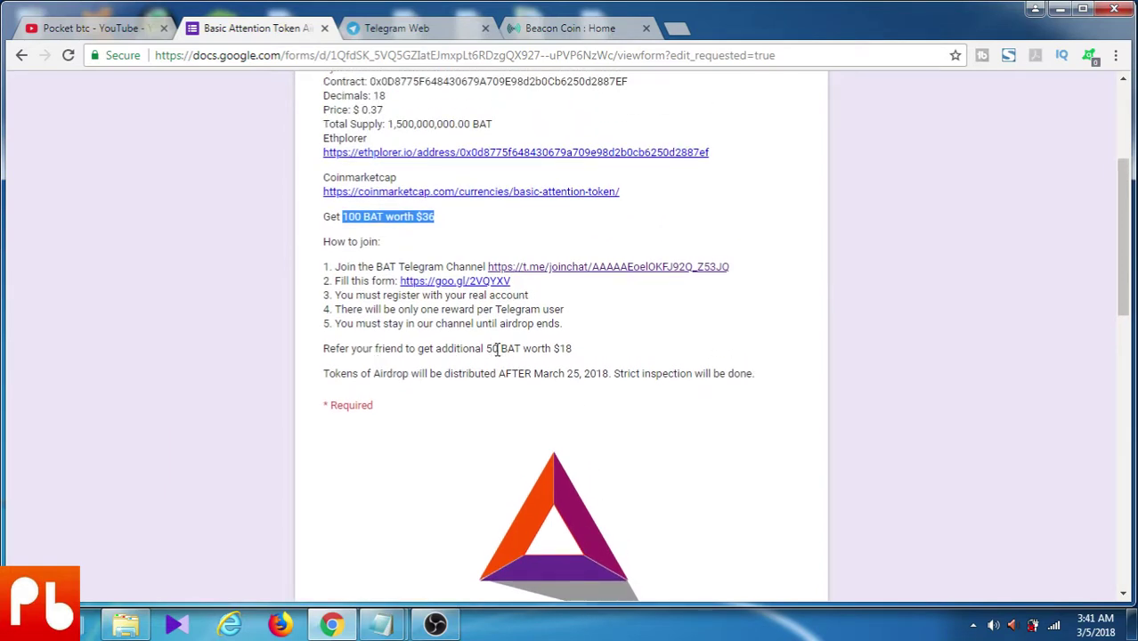
pyautogui.moveTo(488, 348); pyautogui.dragTo(590, 370)
pyautogui.click(625, 346)
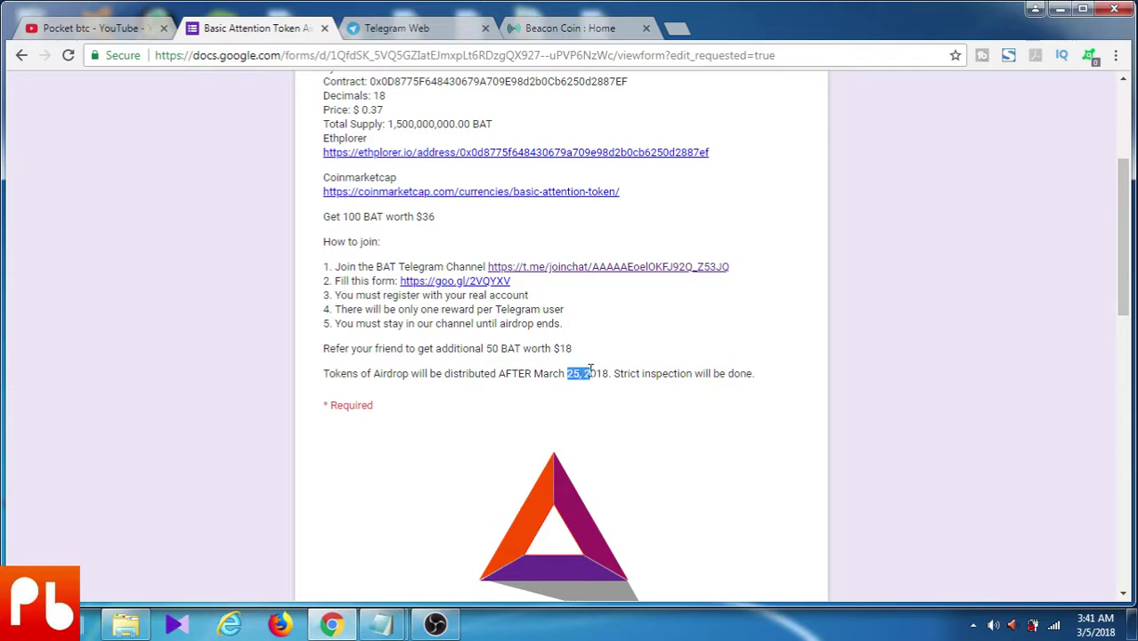
pyautogui.click(640, 356)
pyautogui.scroll(-3, 633, 359)
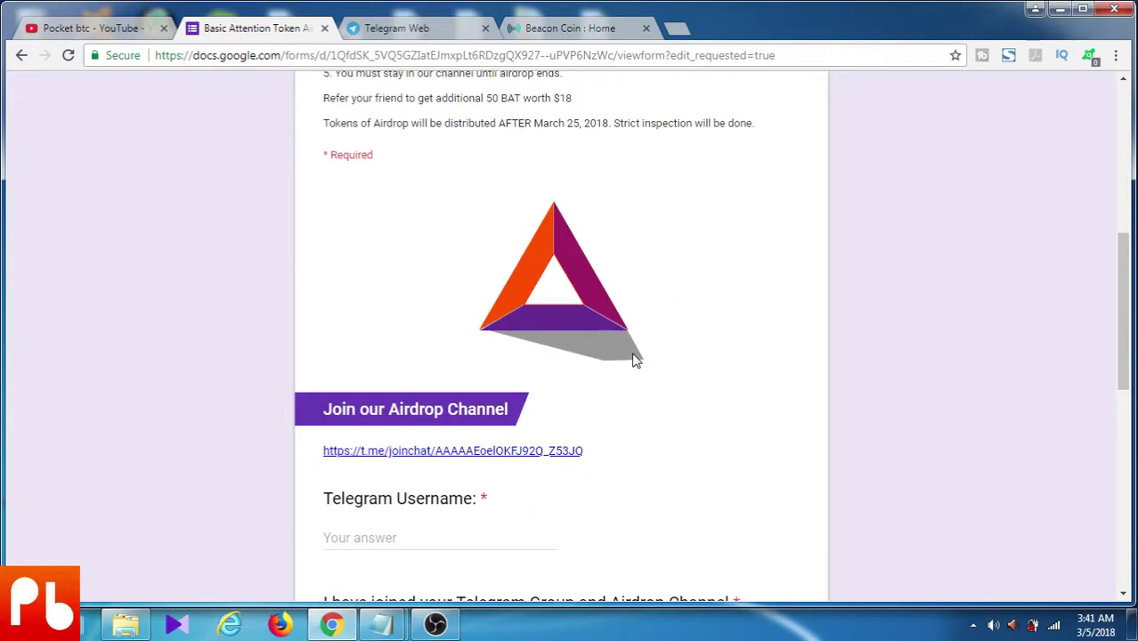
pyautogui.scroll(-1, 463, 384)
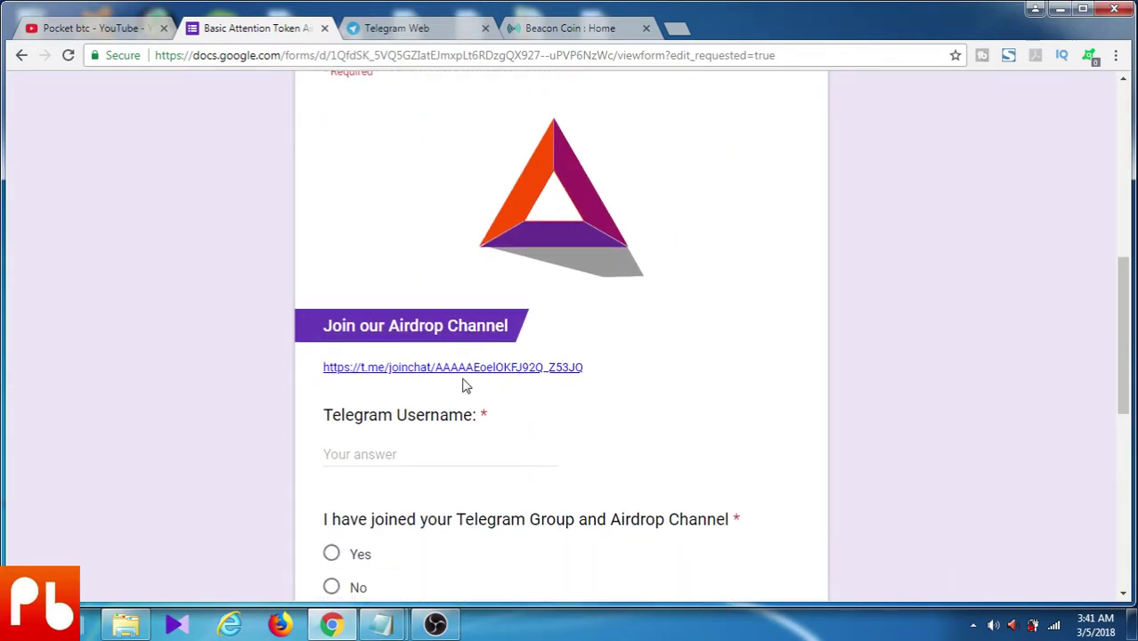
# Enter the Telegram username and answer Yes to having joined the channel
pyautogui.click(375, 457)
pyautogui.write('@pocketbtc')
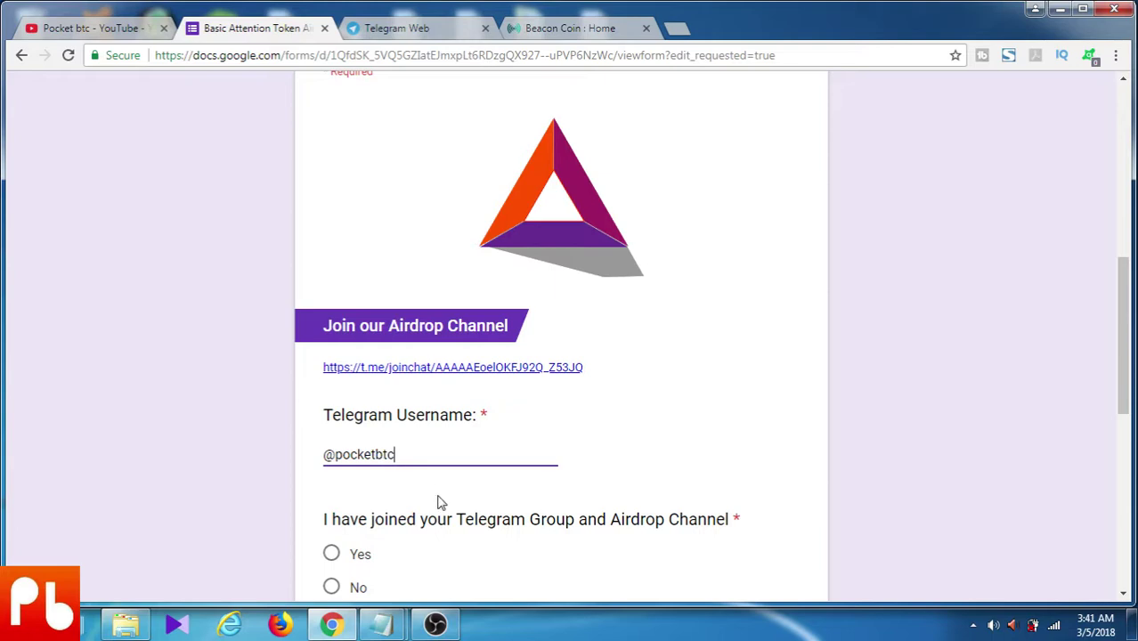
pyautogui.scroll(-1, 454, 520)
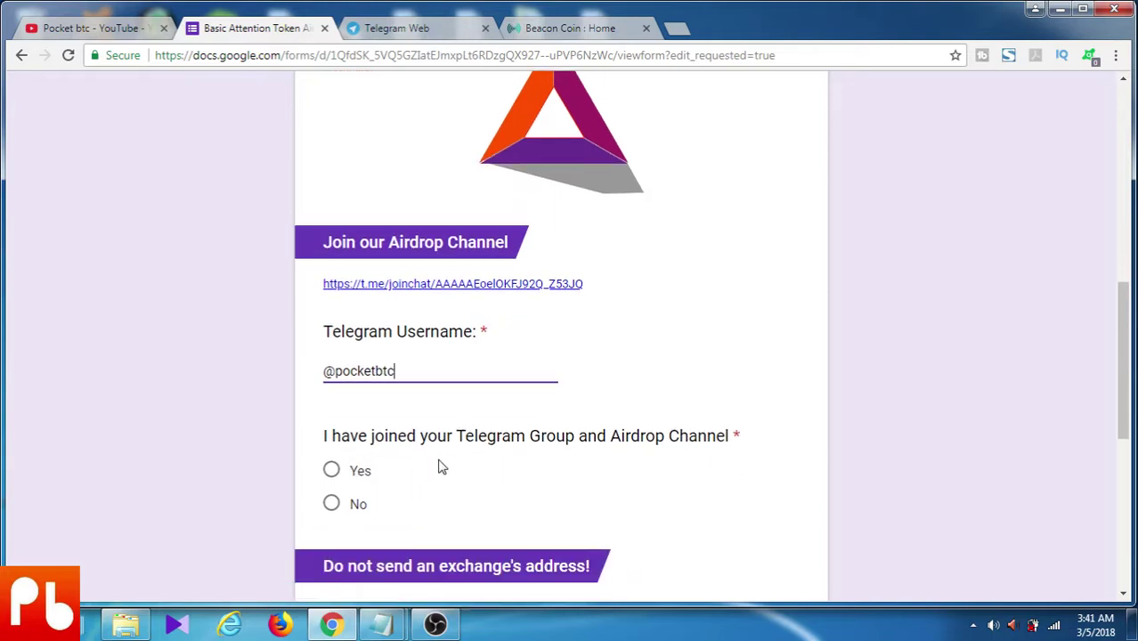
pyautogui.click(332, 472)
pyautogui.scroll(-1, 514, 459)
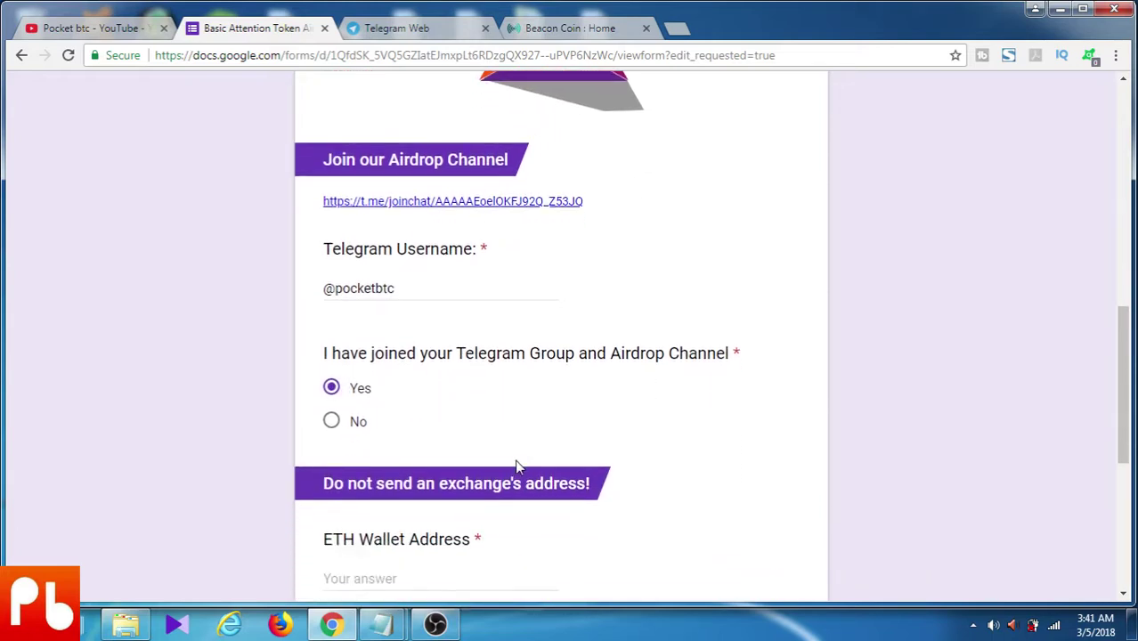
pyautogui.scroll(-1, 514, 460)
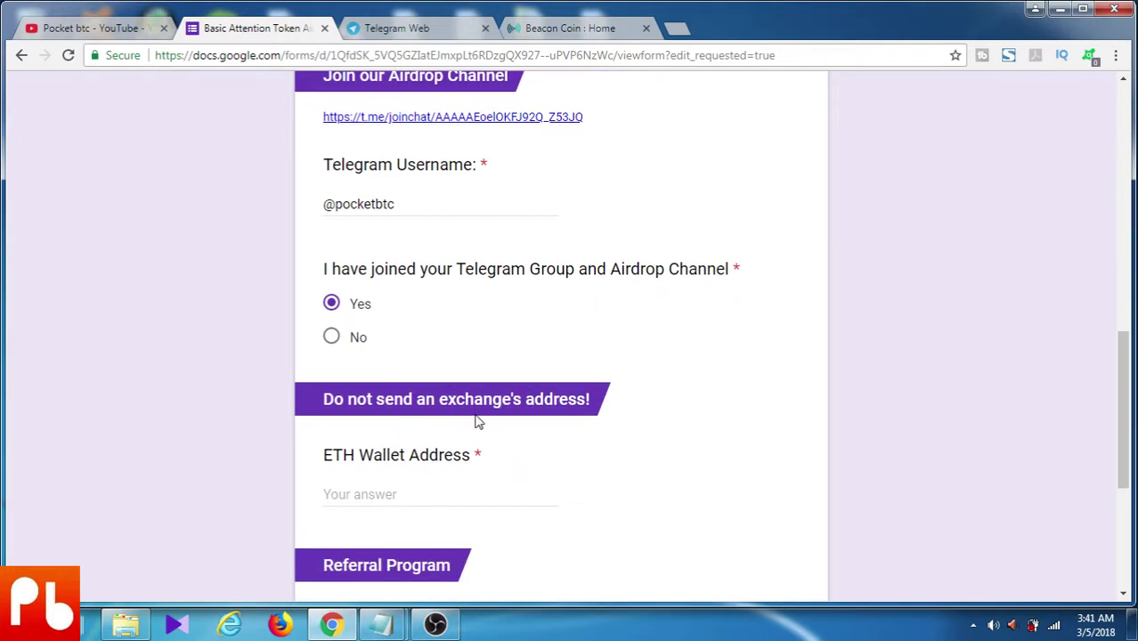
pyautogui.click(368, 490)
# Paste the ETH address from Notepad into the ETH Wallet Address field as plain text
pyautogui.moveTo(398, 629)
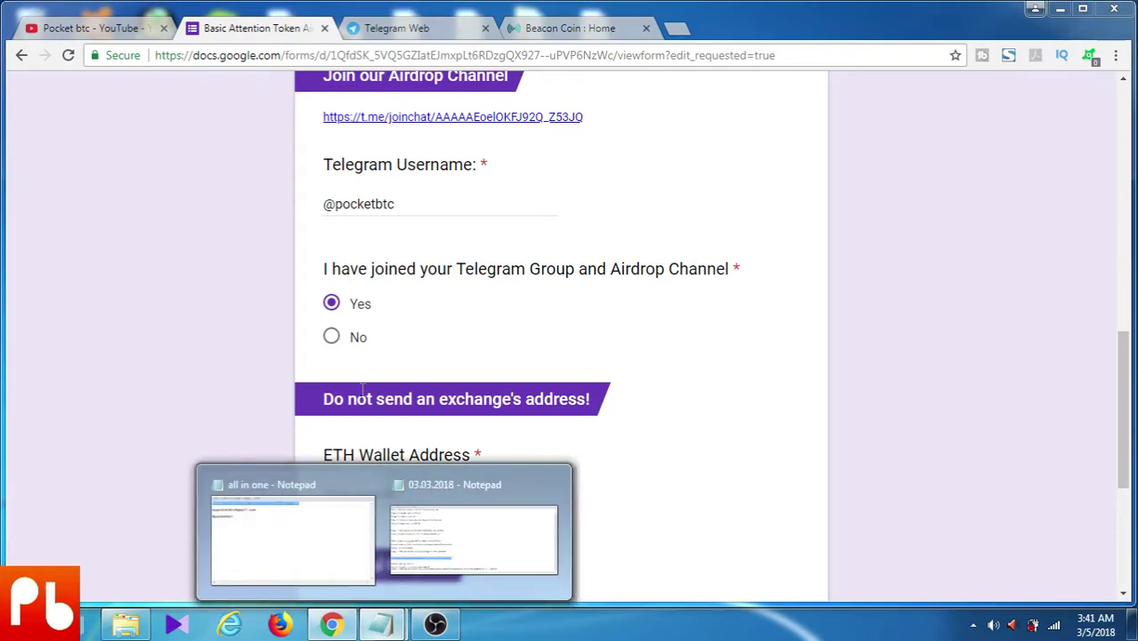
pyautogui.click(312, 494)
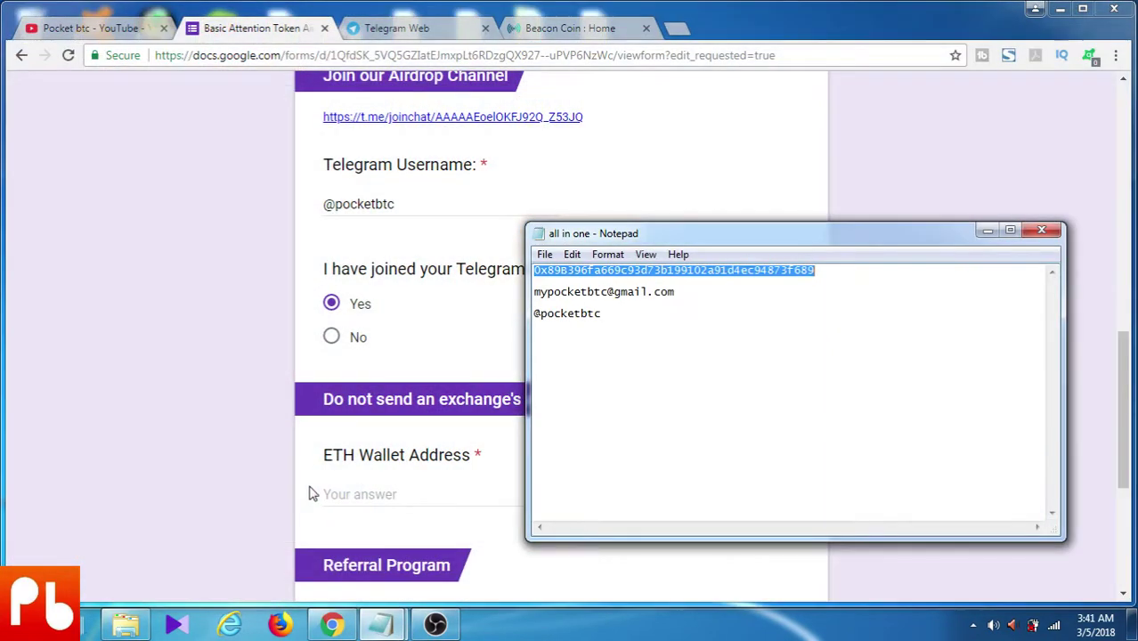
pyautogui.rightClick(620, 270)
pyautogui.click(660, 325)
pyautogui.click(384, 488)
pyautogui.rightClick(384, 487)
pyautogui.click(449, 376)
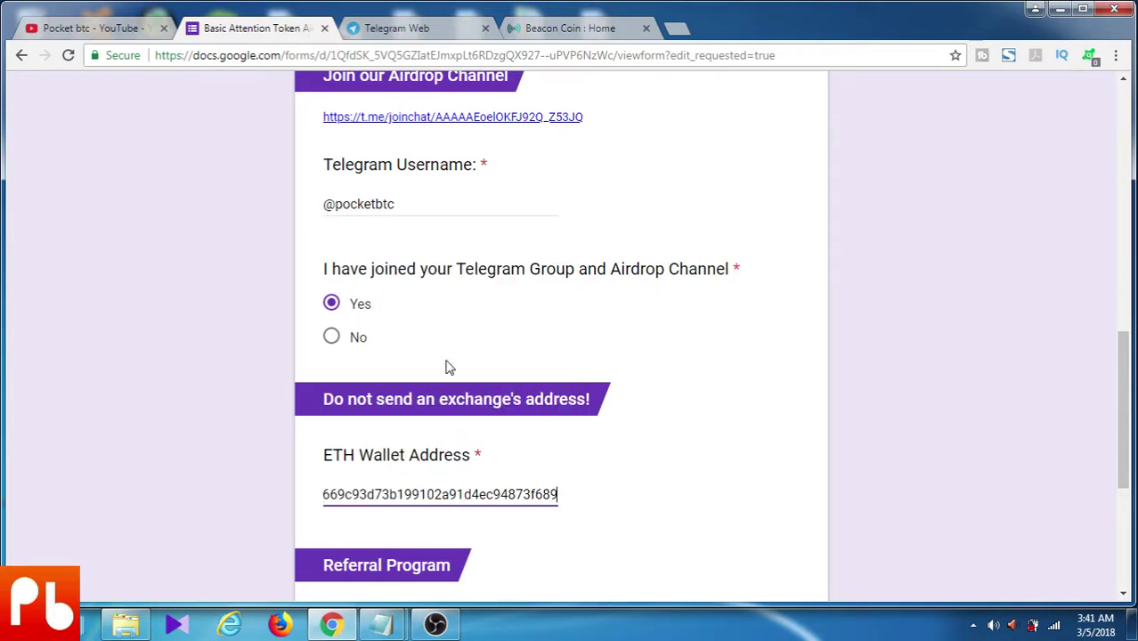
# Enter the referring friend's Telegram username in the referral answer
pyautogui.scroll(-3, 703, 431)
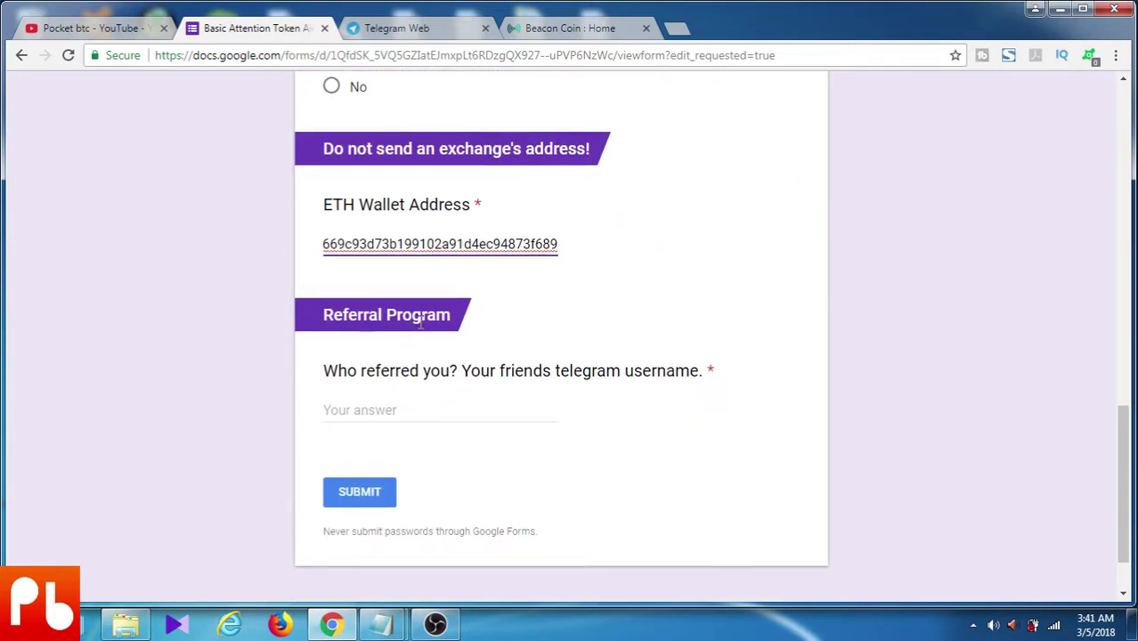
pyautogui.click(390, 408)
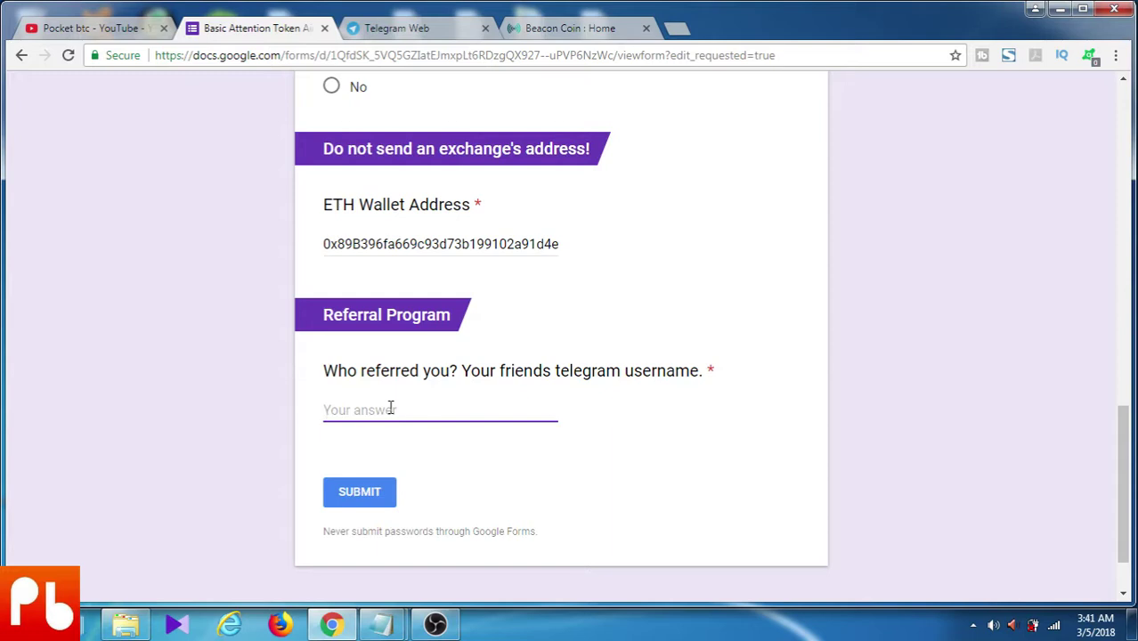
pyautogui.scroll(3, 641, 270)
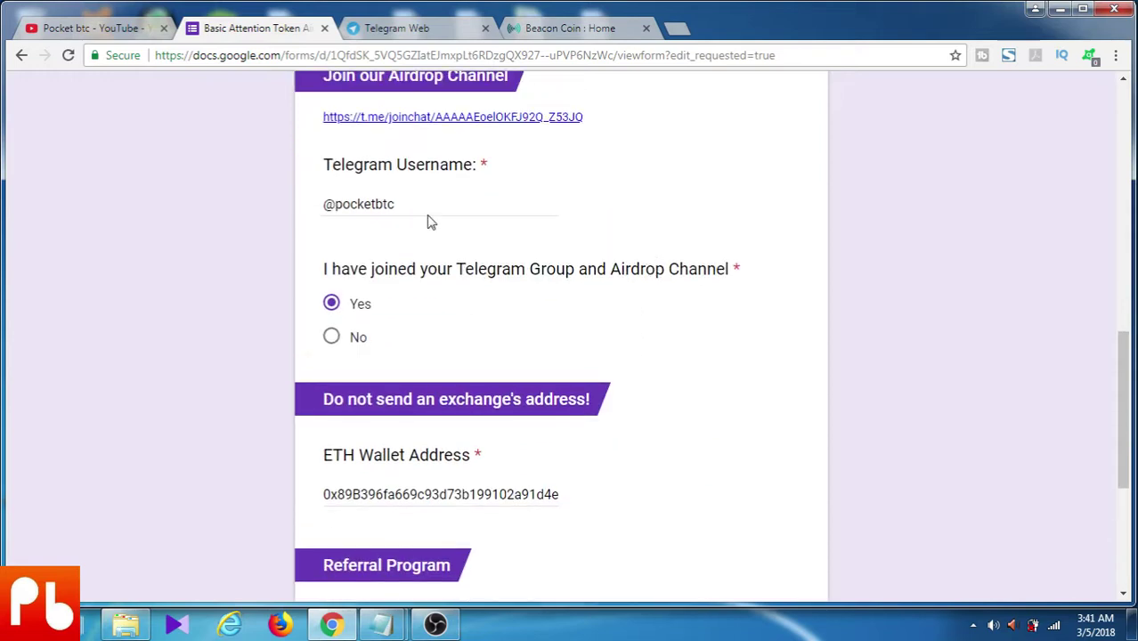
# Check the entered Telegram username and submit the Basic Attention Token Airdrop form
pyautogui.moveTo(403, 200); pyautogui.dragTo(299, 205)
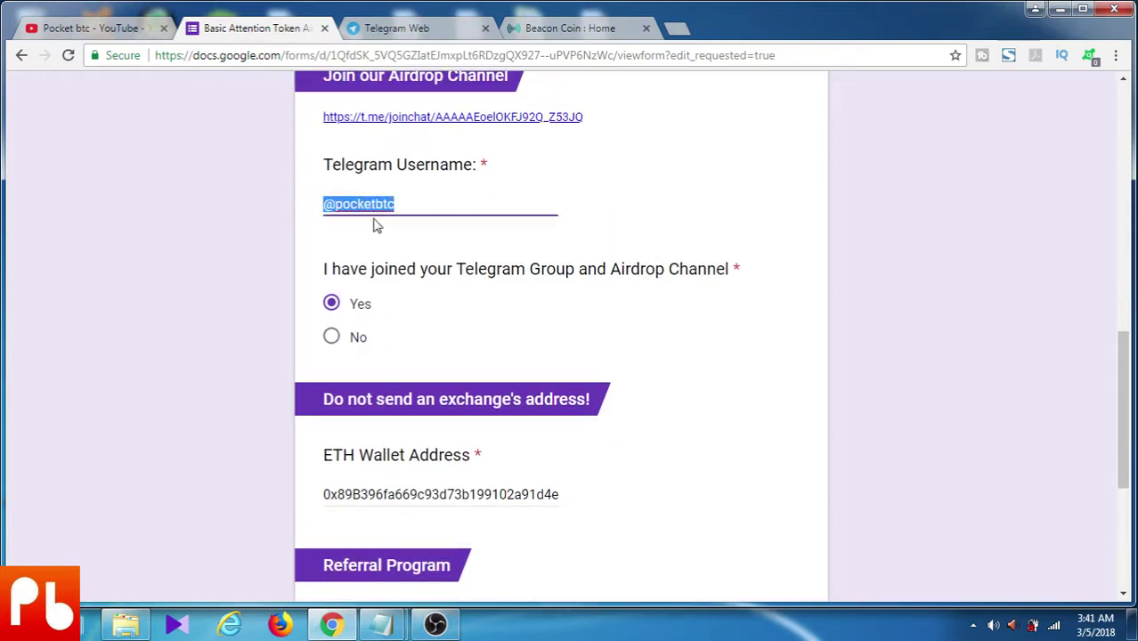
pyautogui.scroll(-1, 516, 543)
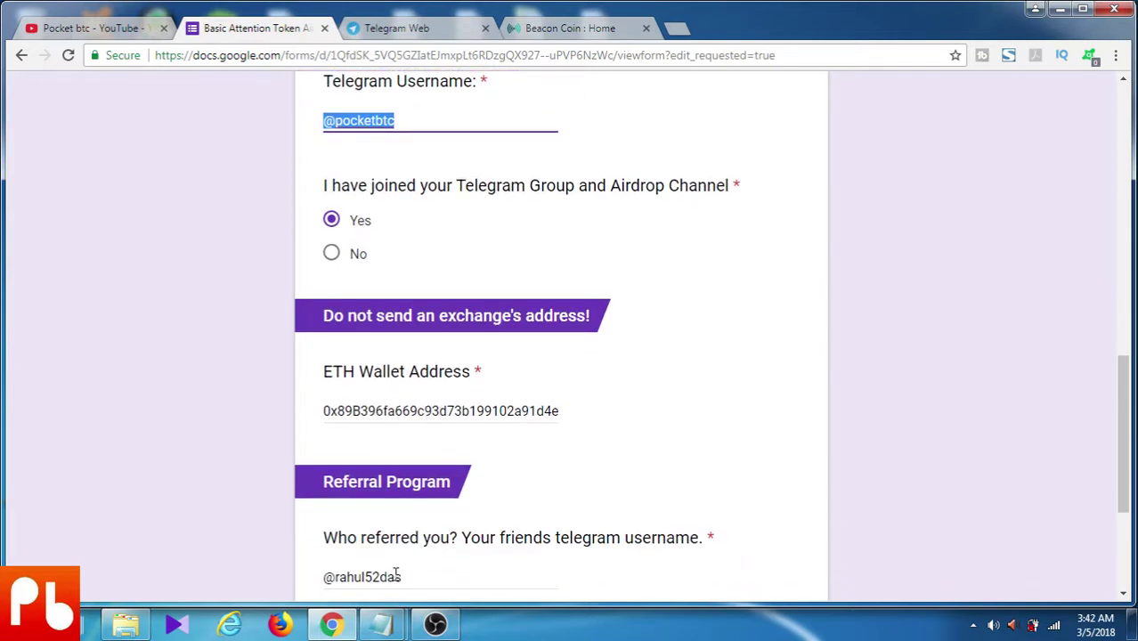
pyautogui.scroll(-1, 996, 393)
pyautogui.scroll(1, 1015, 388)
pyautogui.scroll(-3, 1104, 374)
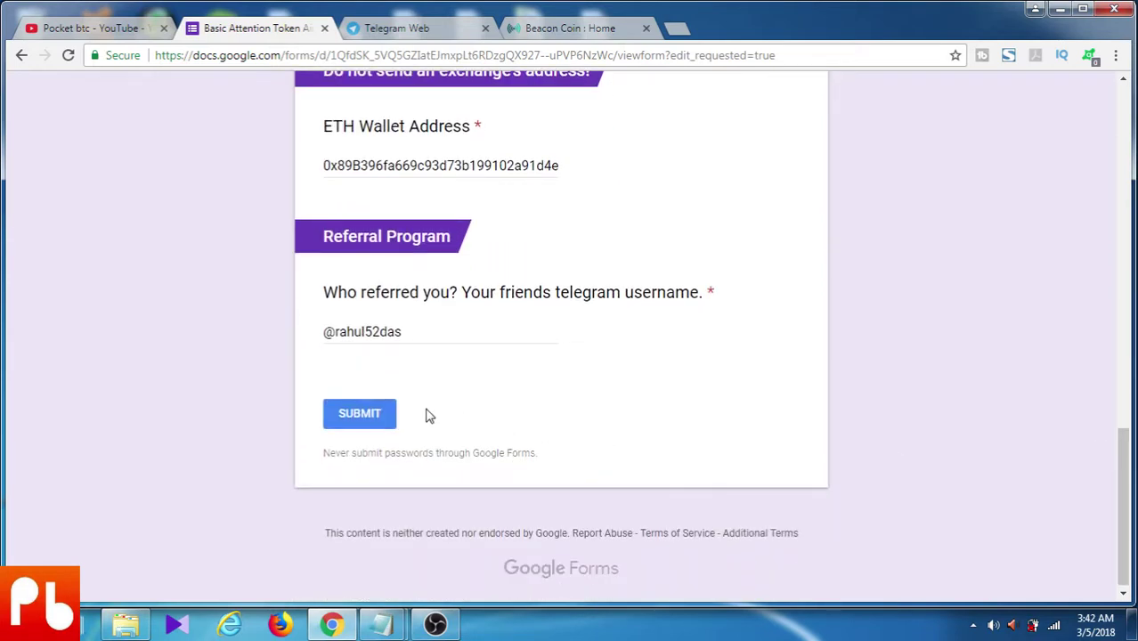
pyautogui.click(381, 415)
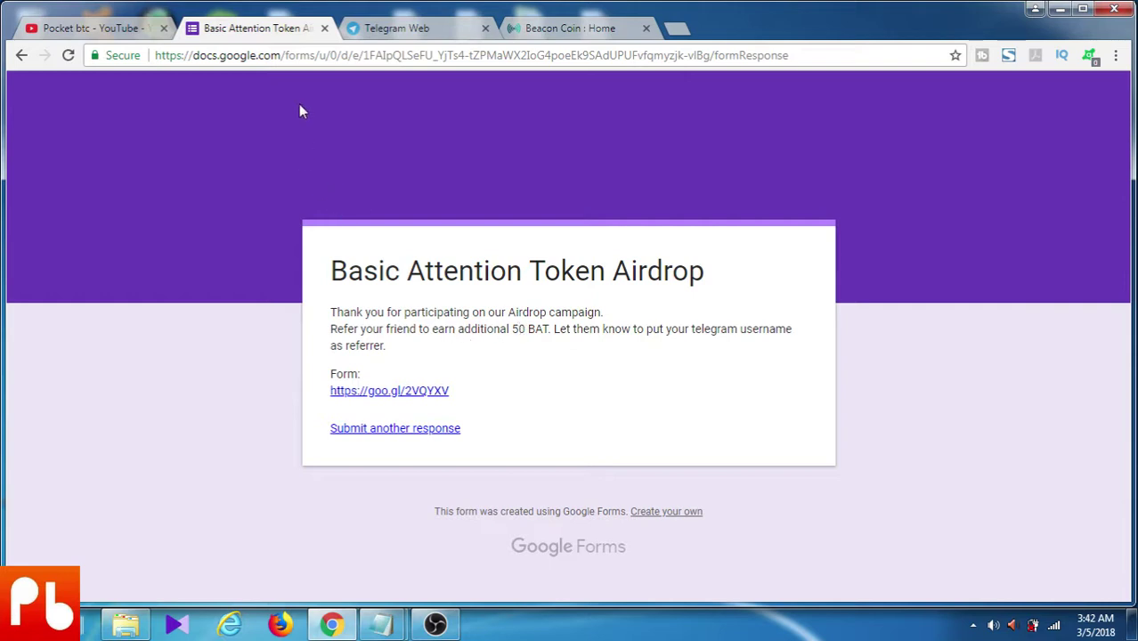
# Close the BAT form and Telegram Web tabs, then scroll down the Beacon Coin airdrop form
pyautogui.click(325, 30)
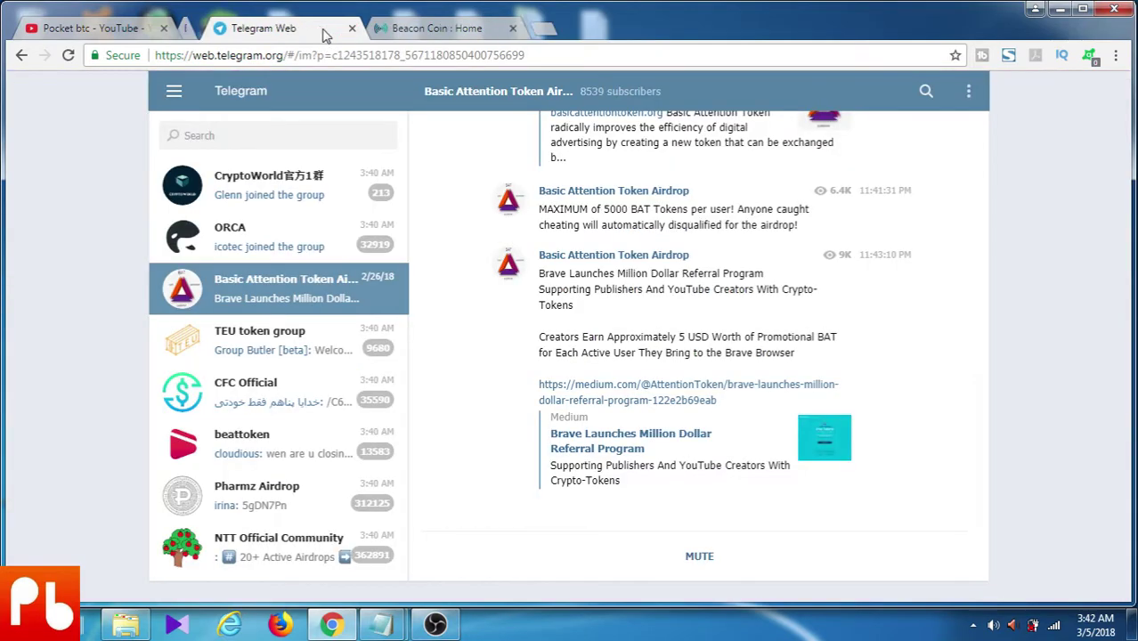
pyautogui.click(325, 30)
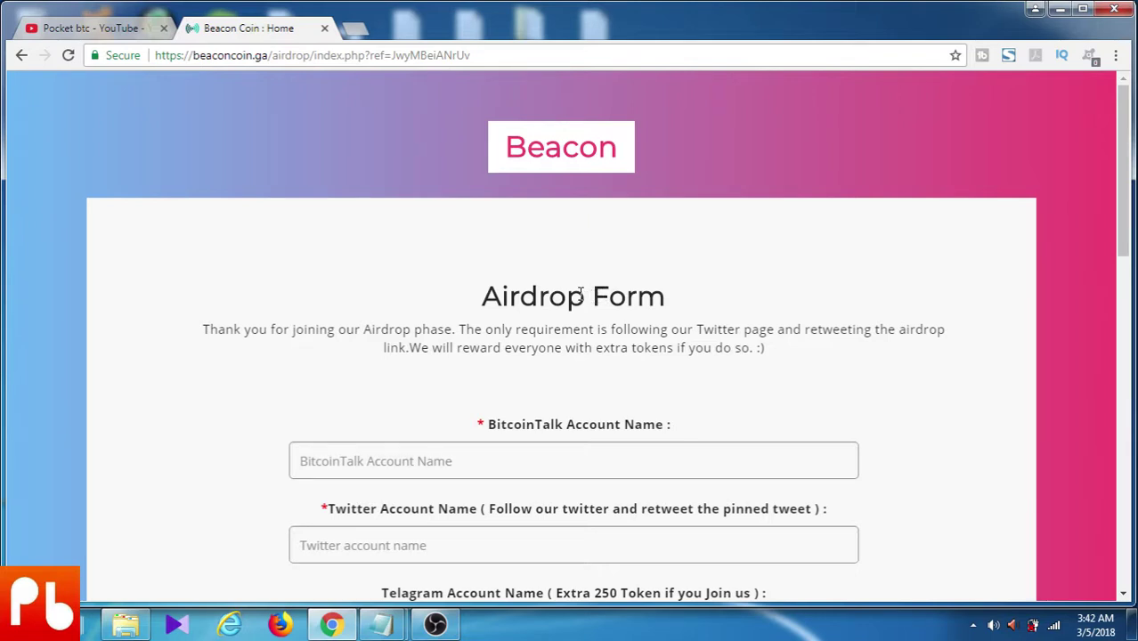
pyautogui.scroll(-2, 580, 295)
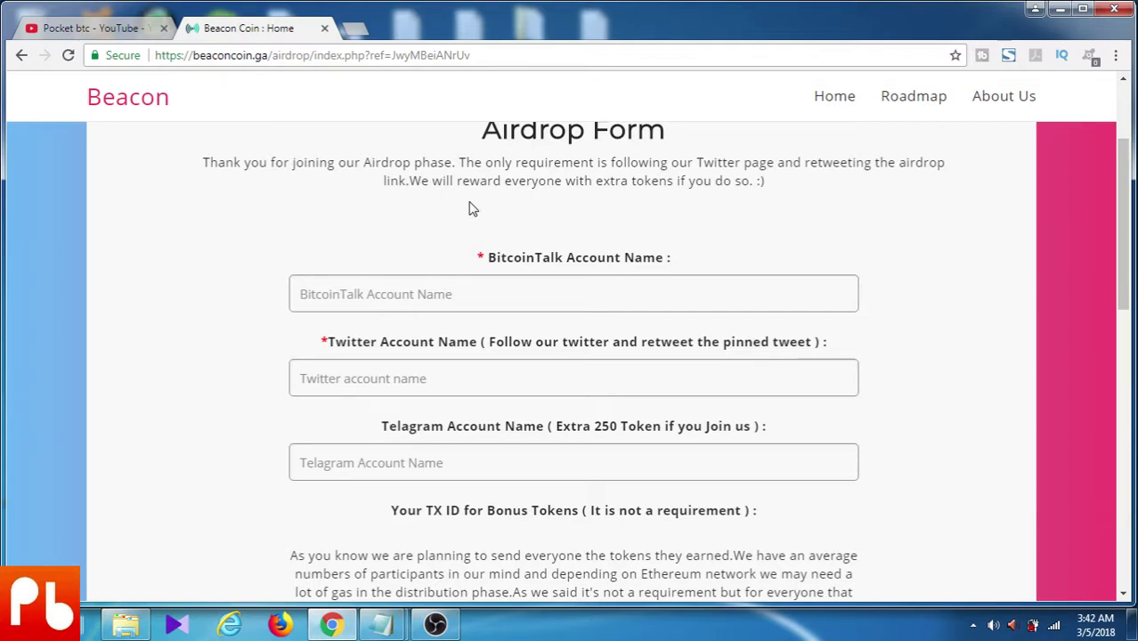
pyautogui.scroll(-10, 463, 202)
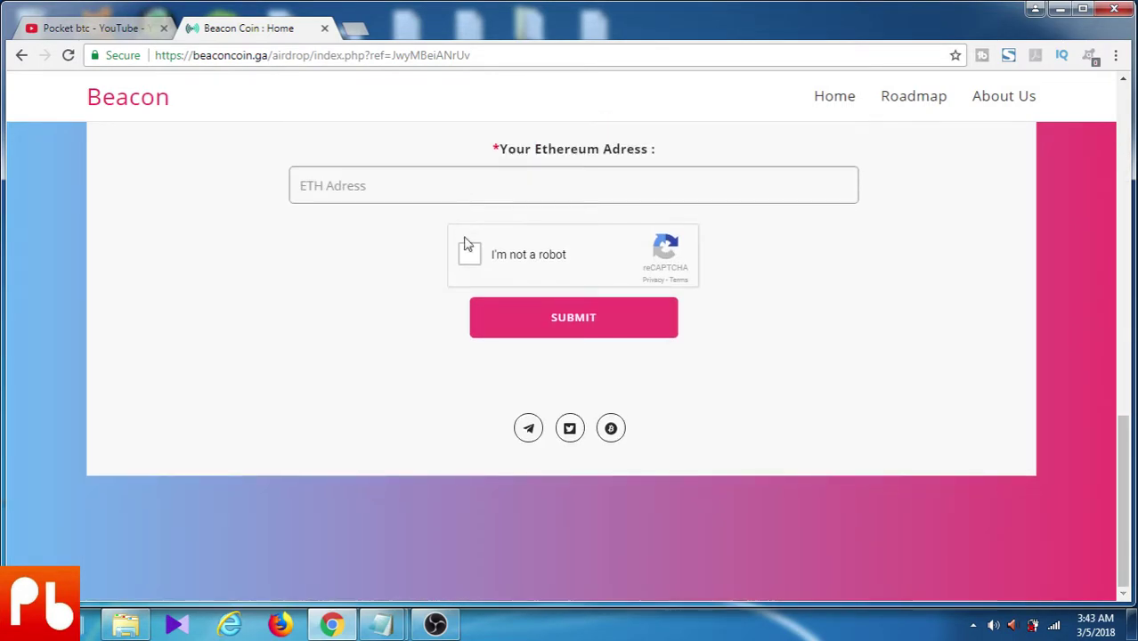
# Open Beacon's Telegram link in a new tab, join the channel in Telegram Web, and return
pyautogui.rightClick(531, 431)
pyautogui.click(564, 436)
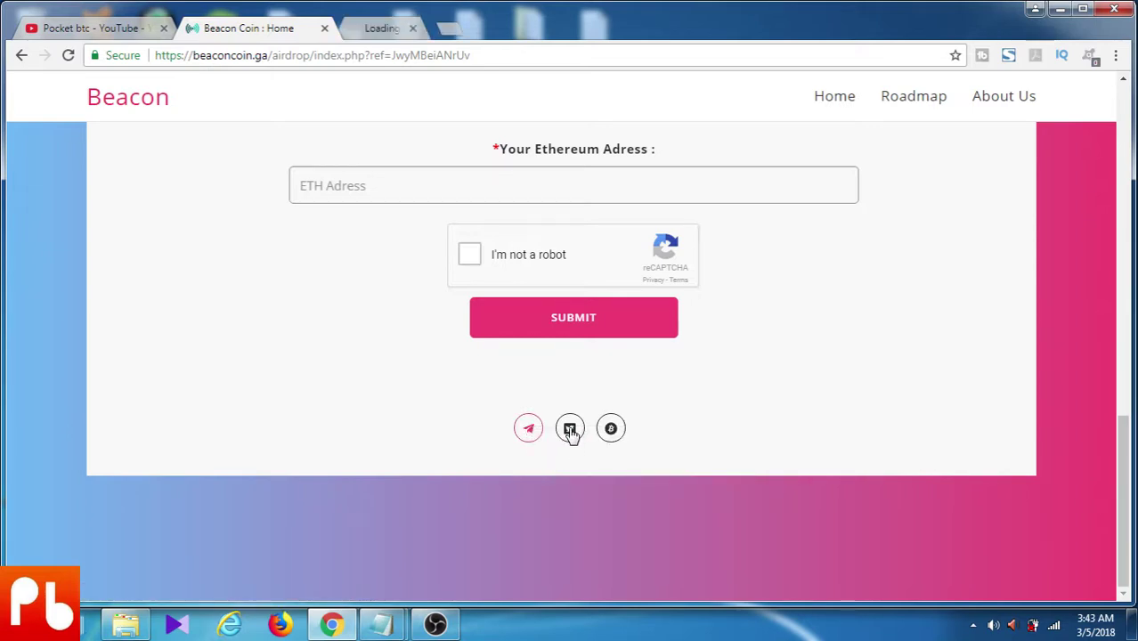
pyautogui.click(436, 29)
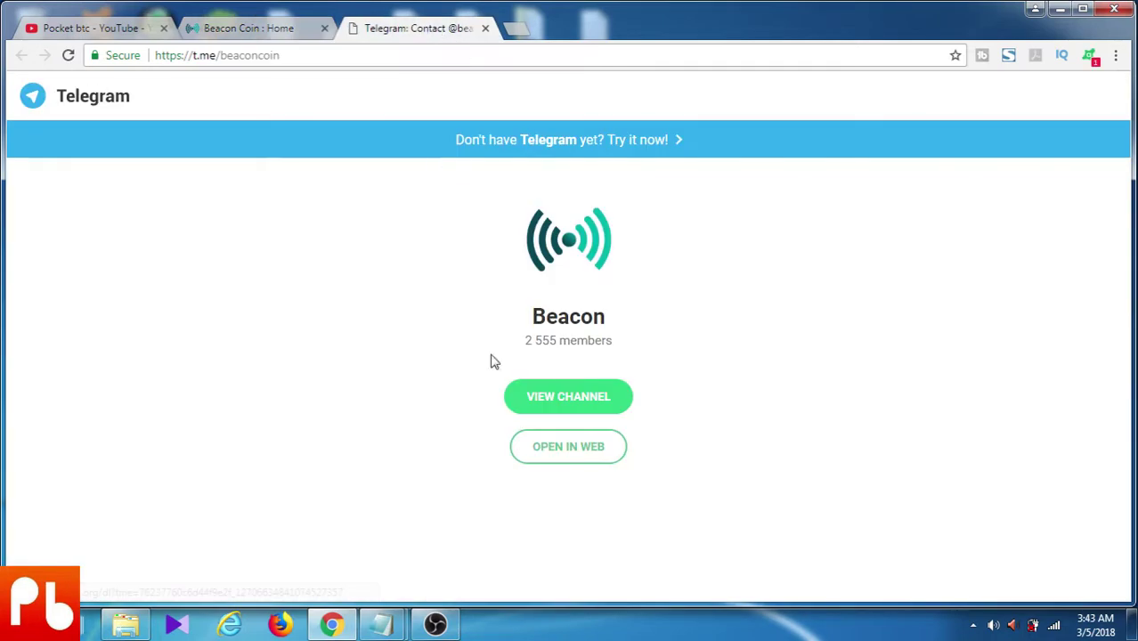
pyautogui.click(572, 452)
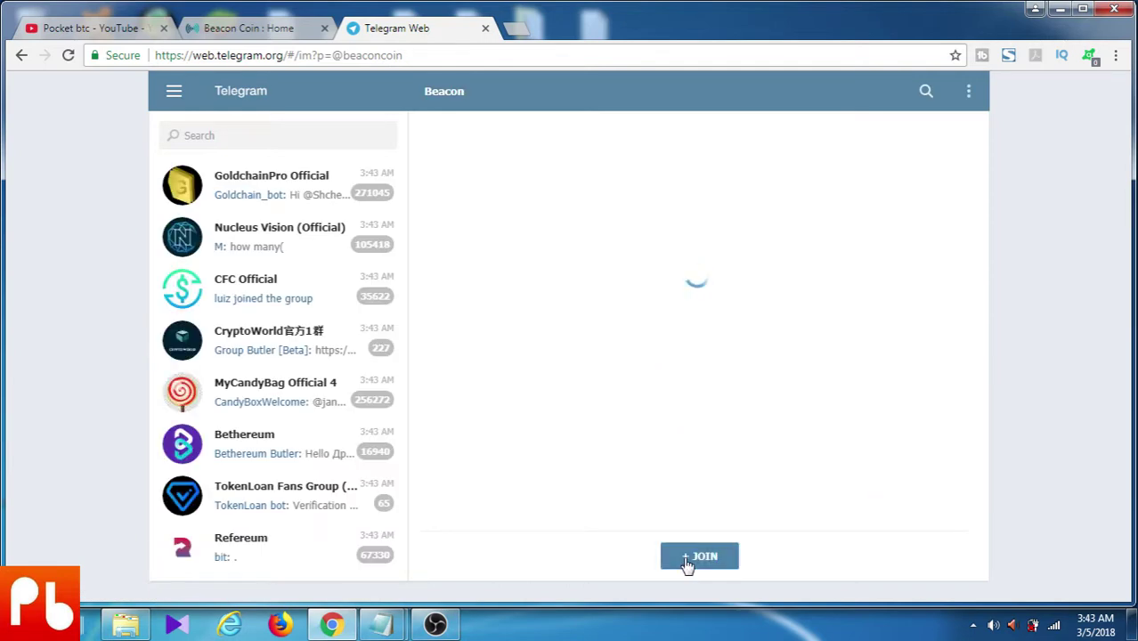
pyautogui.click(688, 561)
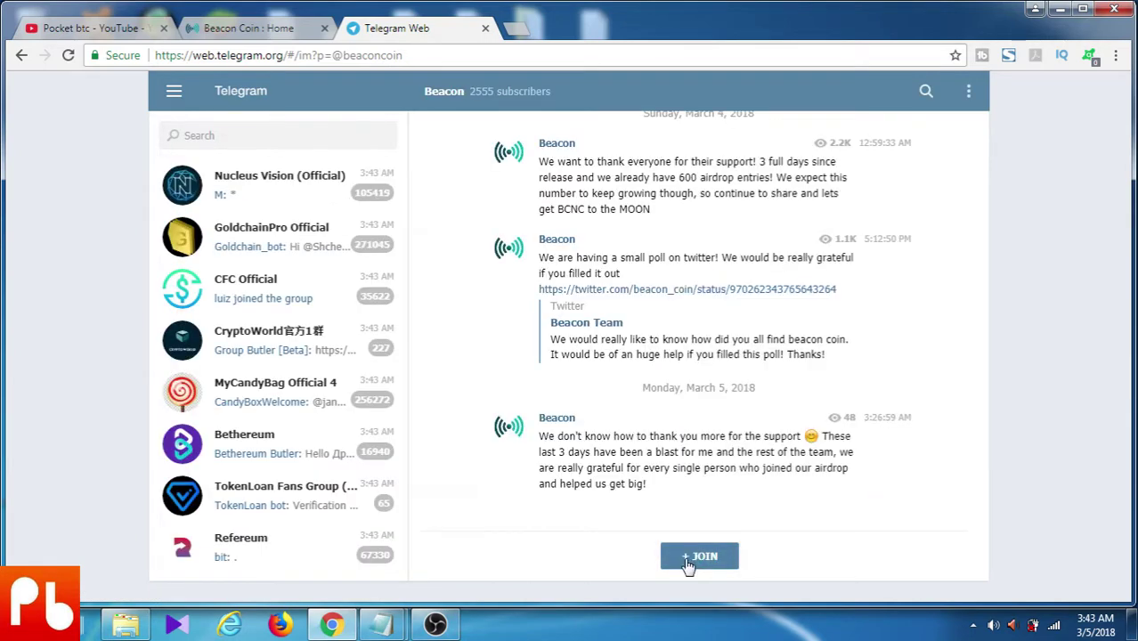
pyautogui.click(299, 30)
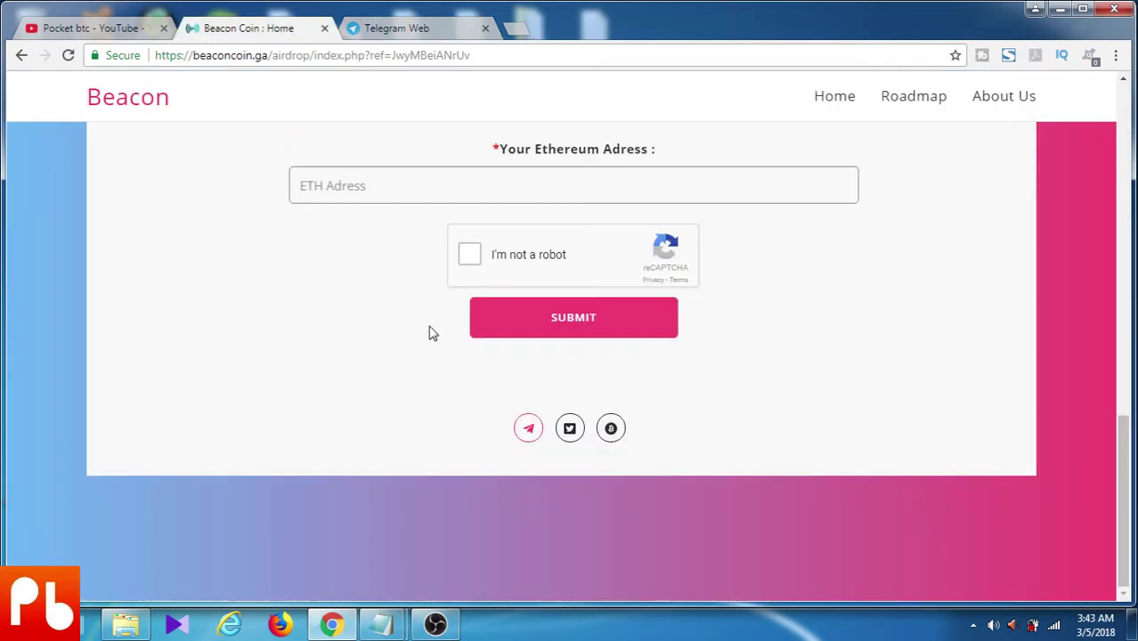
# Open Beacon's Twitter page in a new tab and follow the Beacon Team account
pyautogui.rightClick(572, 431)
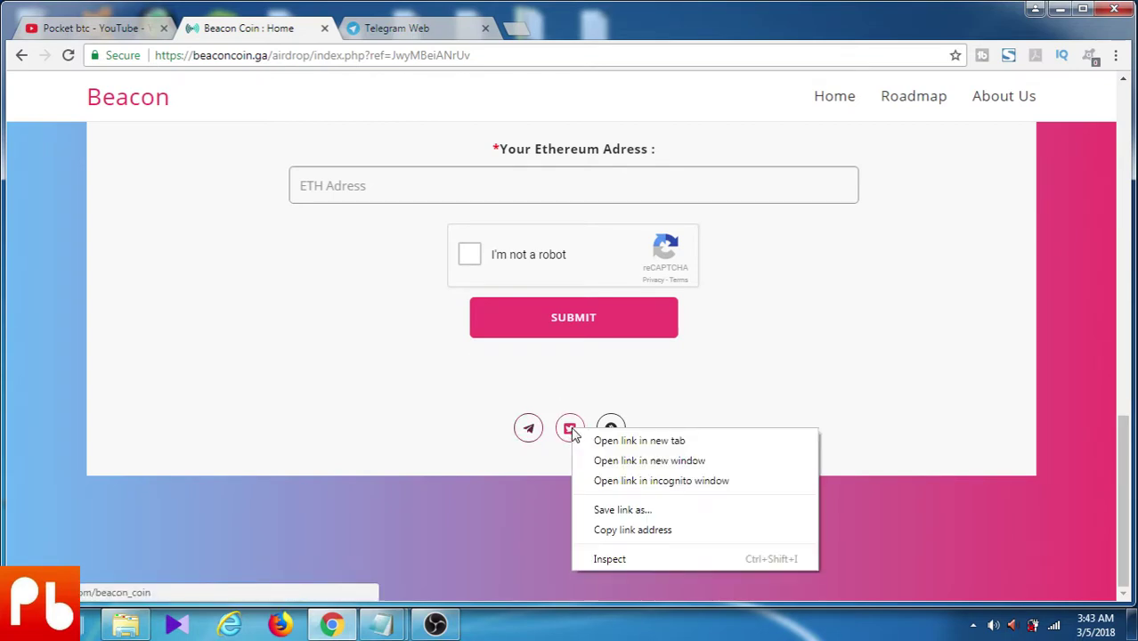
pyautogui.click(609, 442)
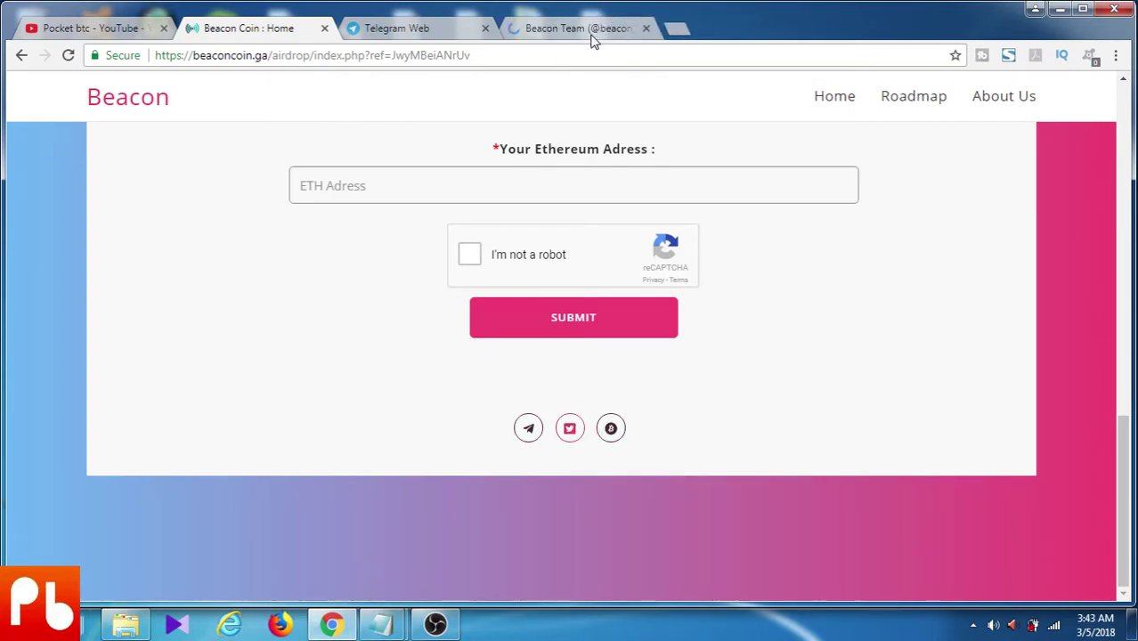
pyautogui.click(592, 29)
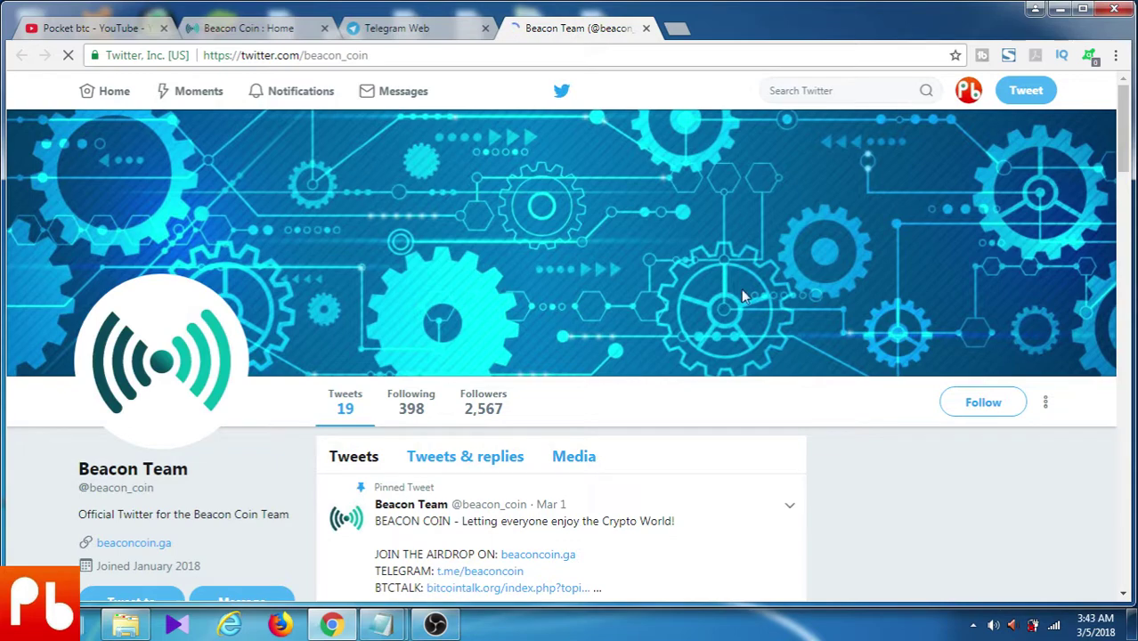
pyautogui.click(972, 404)
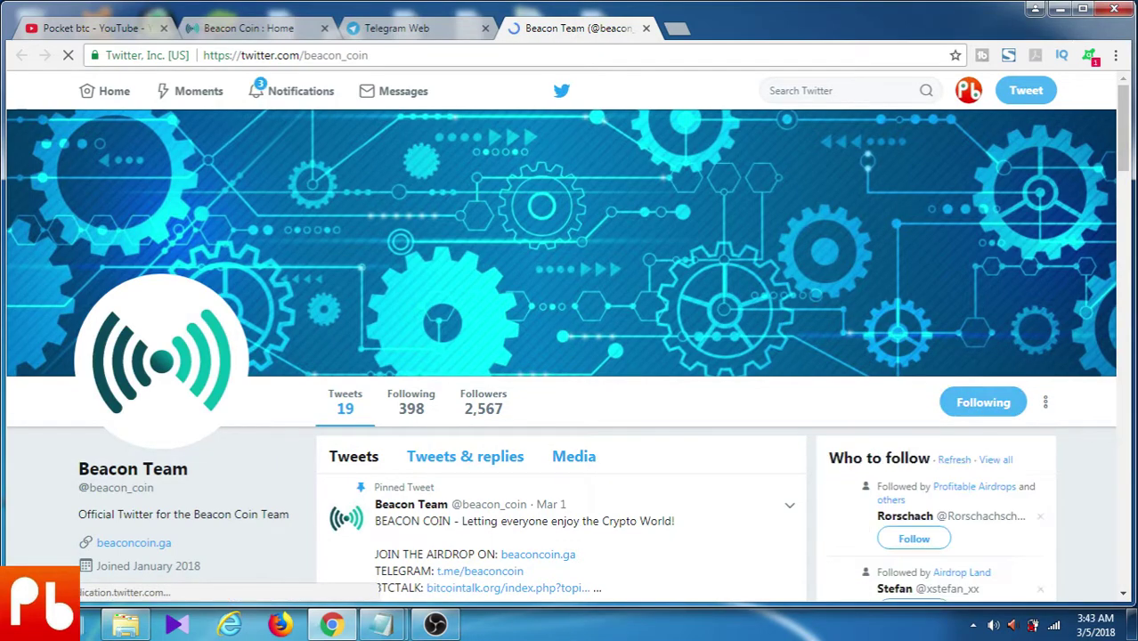
# Like and retweet the pinned airdrop tweet, then return to the Beacon form
pyautogui.moveTo(1127, 176); pyautogui.dragTo(1129, 216)
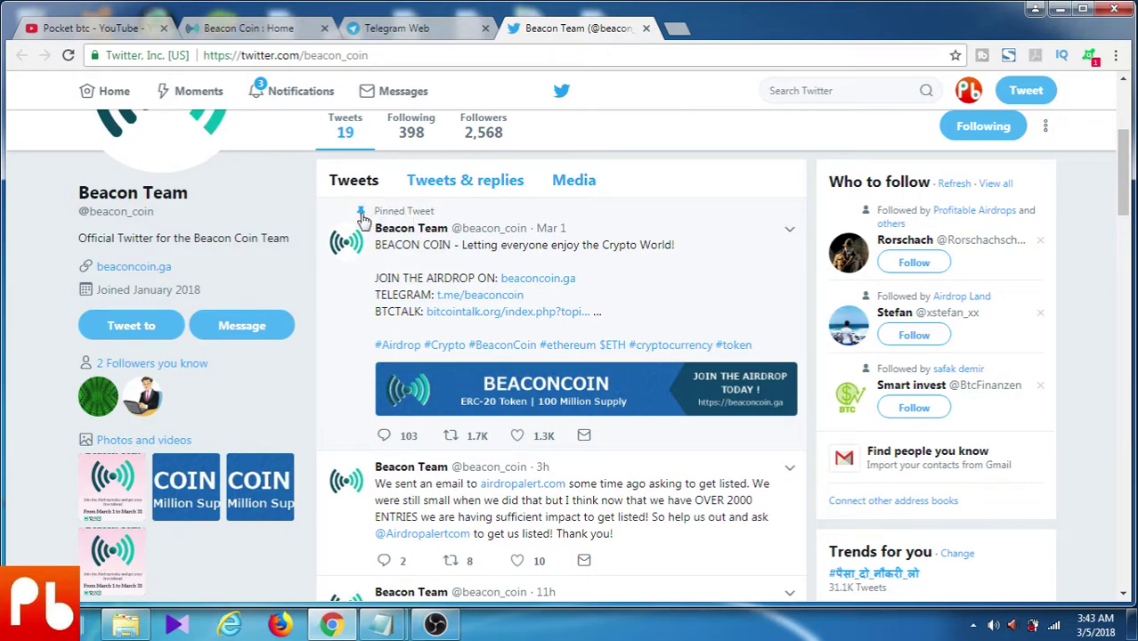
pyautogui.click(517, 436)
pyautogui.click(463, 439)
pyautogui.click(755, 460)
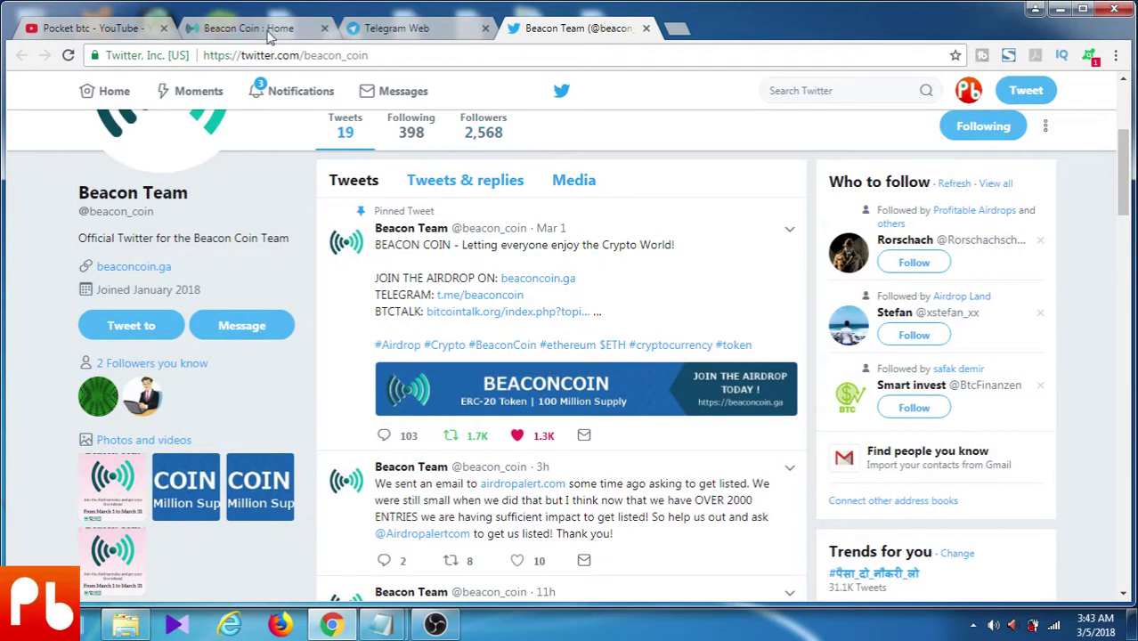
pyautogui.click(267, 30)
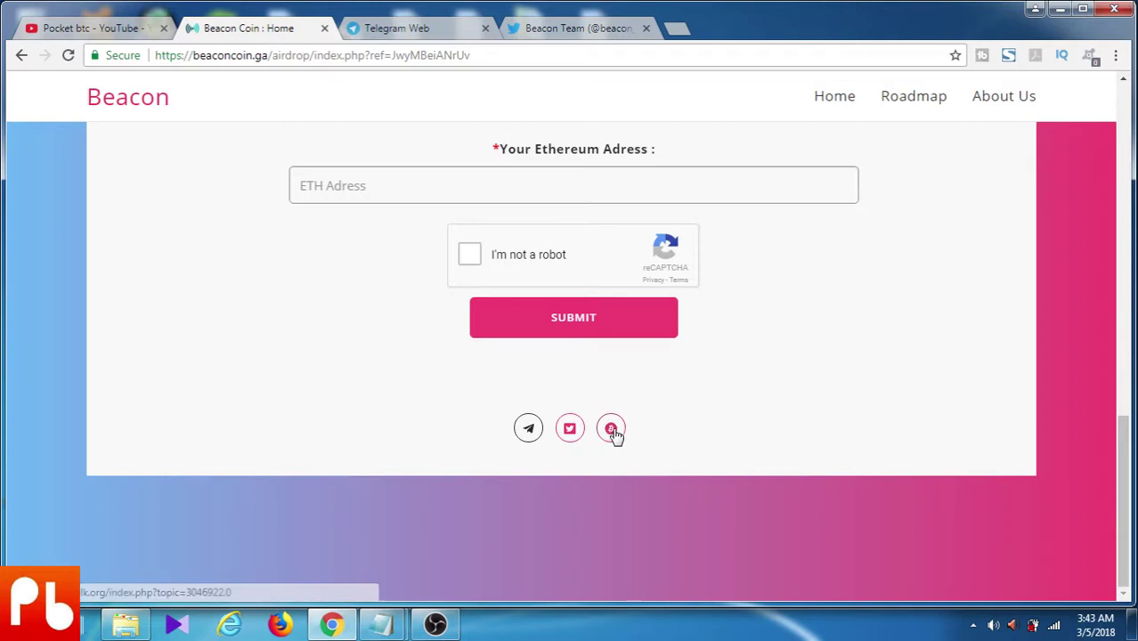
# Open the Beacon Coin [ANN] thread on Bitcointalk in a new tab, skim it, then return to the form
pyautogui.rightClick(611, 429)
pyautogui.click(661, 439)
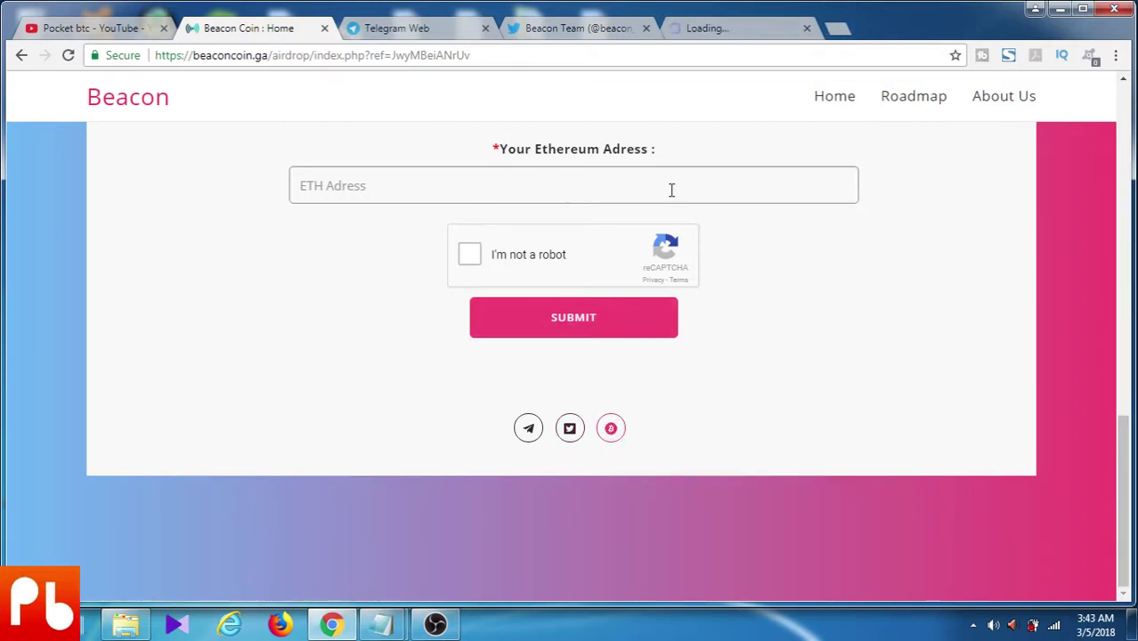
pyautogui.click(737, 28)
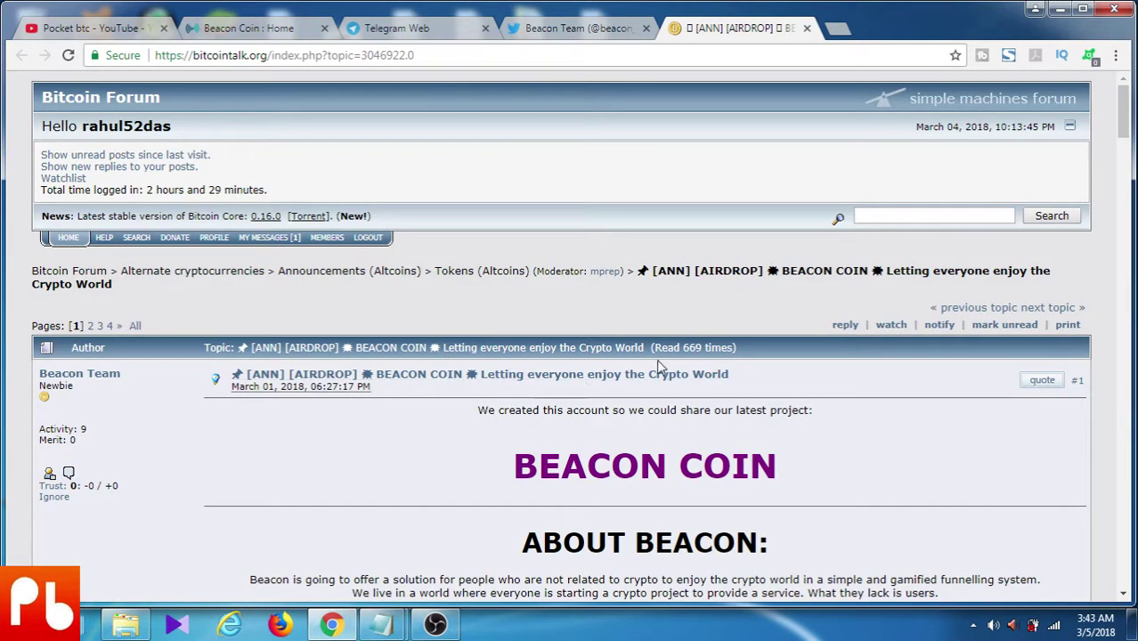
pyautogui.scroll(-2, 649, 361)
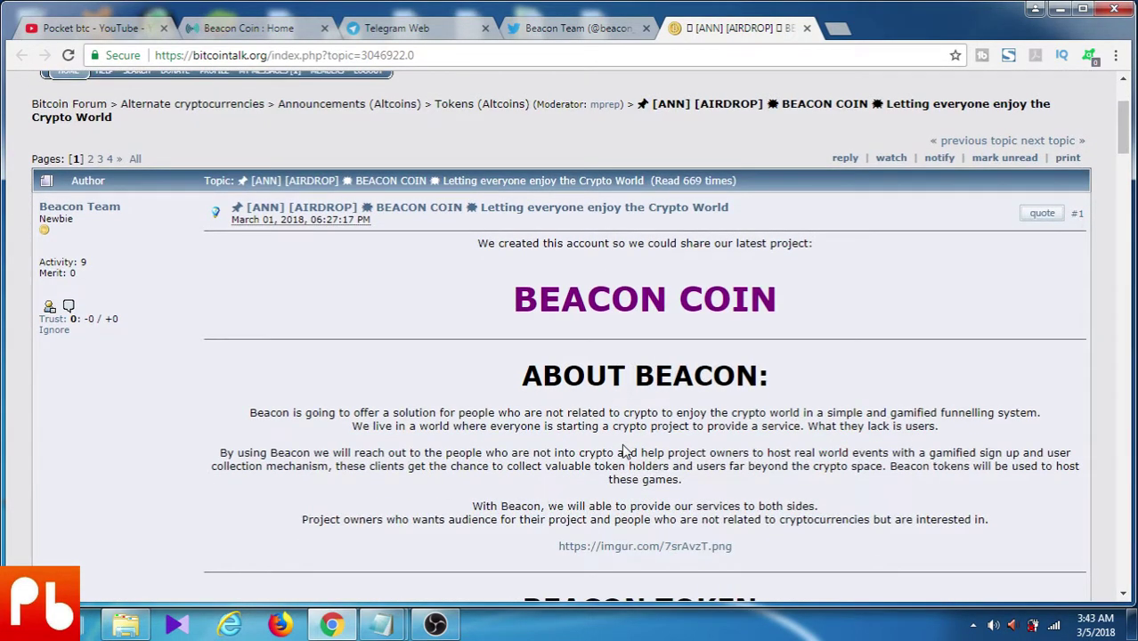
pyautogui.scroll(-1, 626, 451)
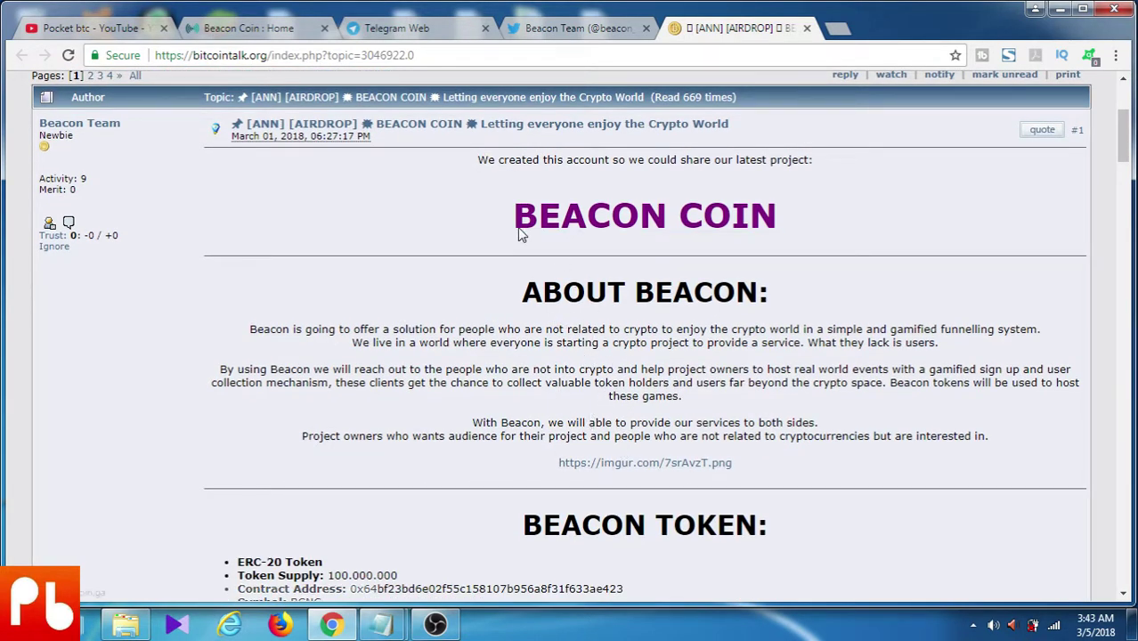
pyautogui.click(263, 28)
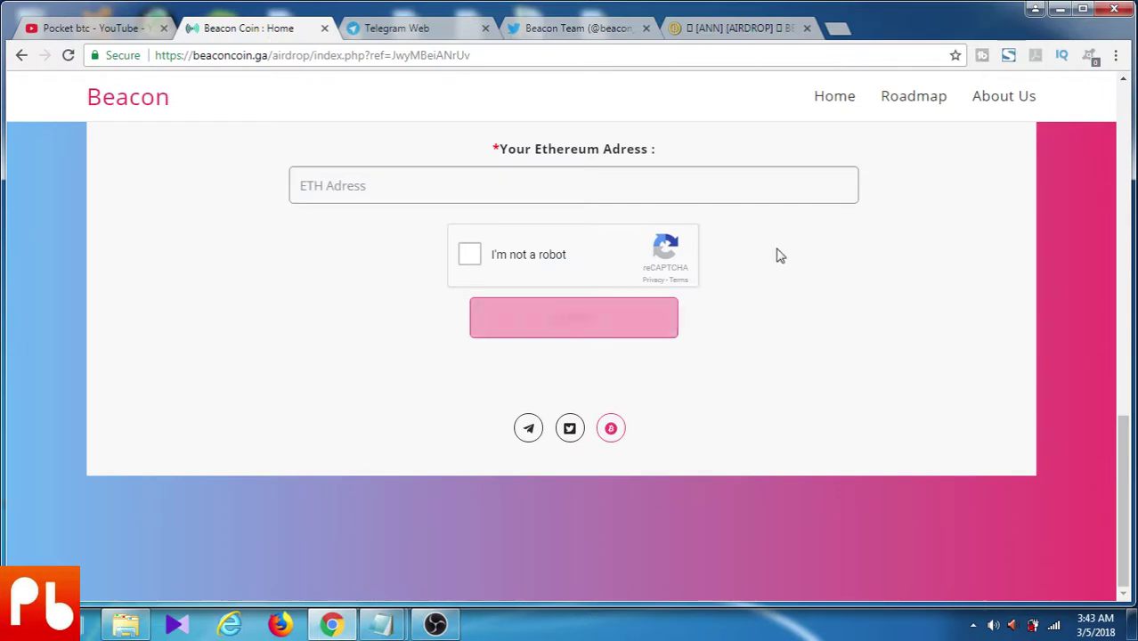
# Scroll back to the Airdrop Form heading and select the BitcoinTalk Account Name field
pyautogui.scroll(5, 774, 254)
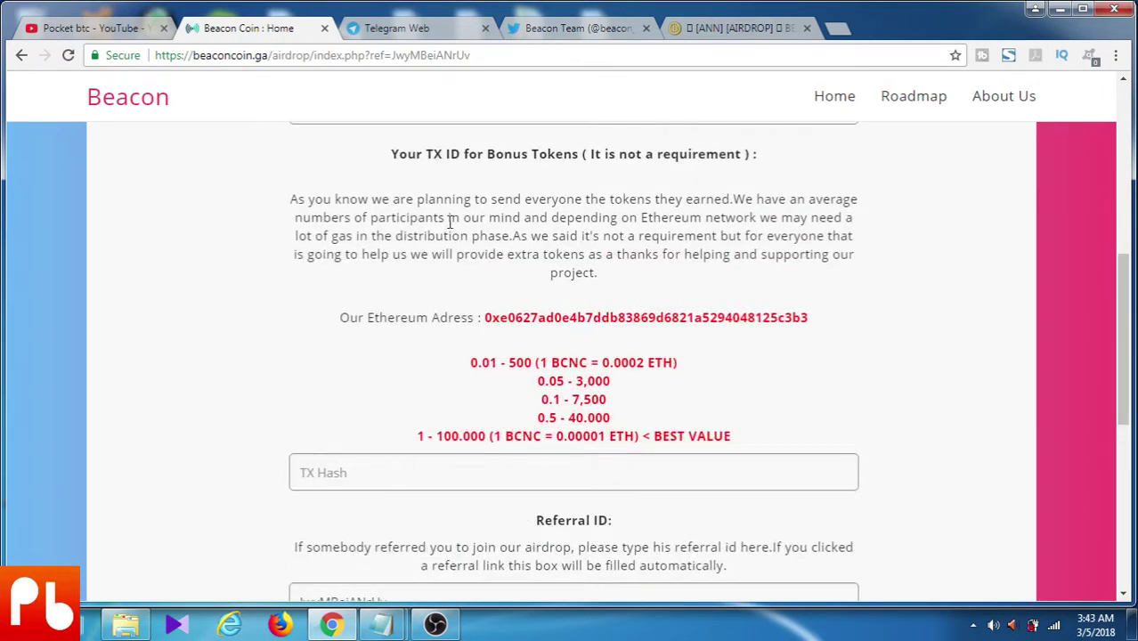
pyautogui.scroll(2, 458, 216)
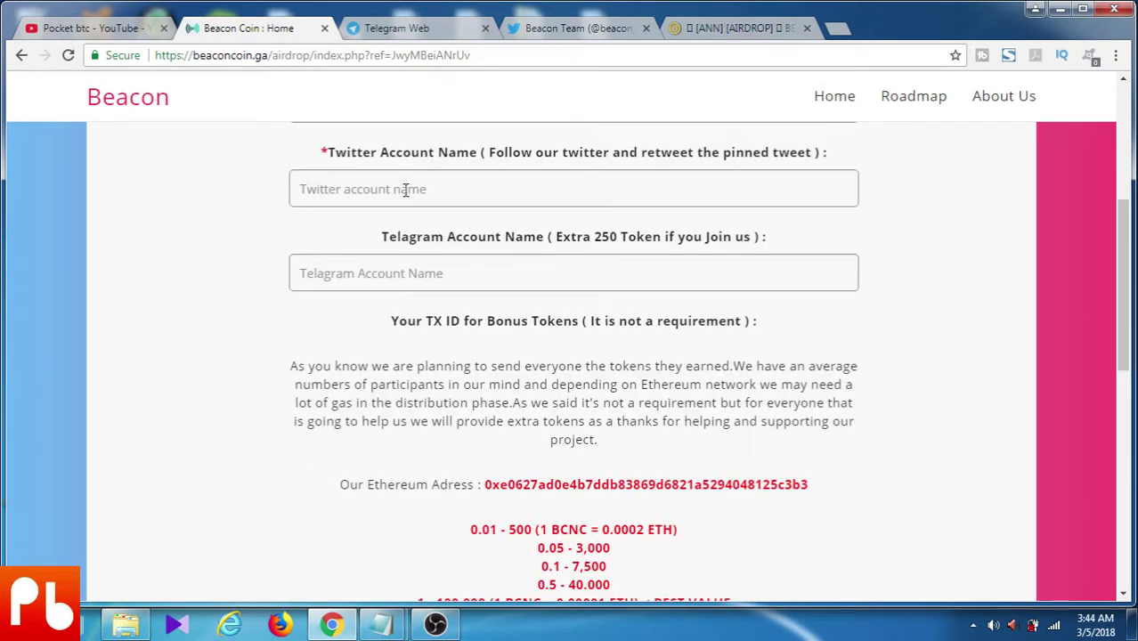
pyautogui.scroll(3, 414, 191)
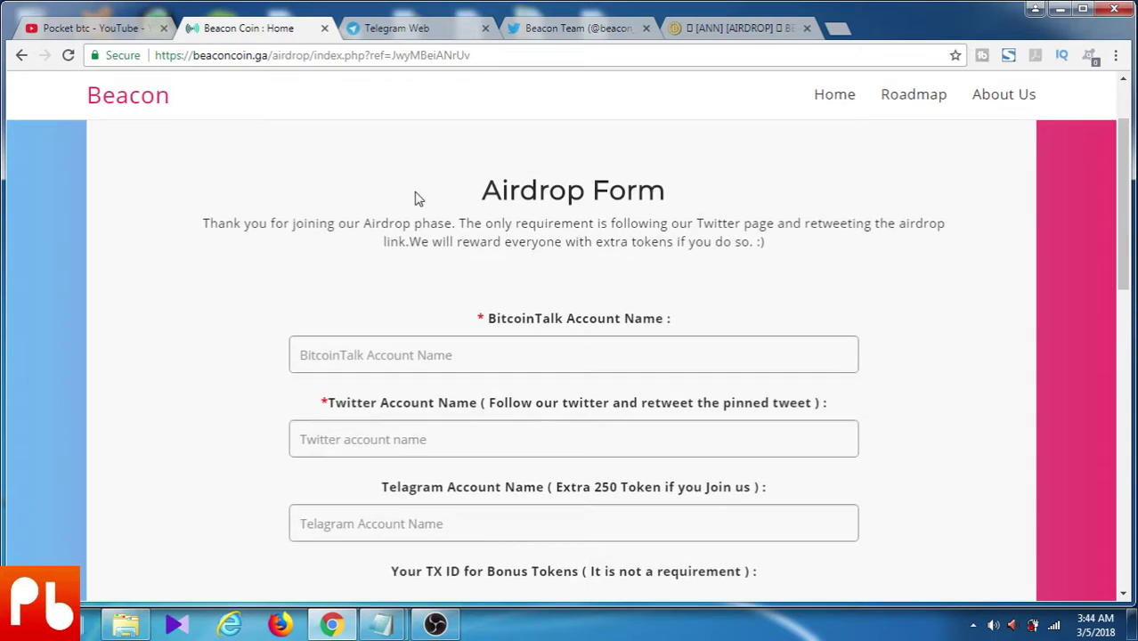
pyautogui.click(388, 347)
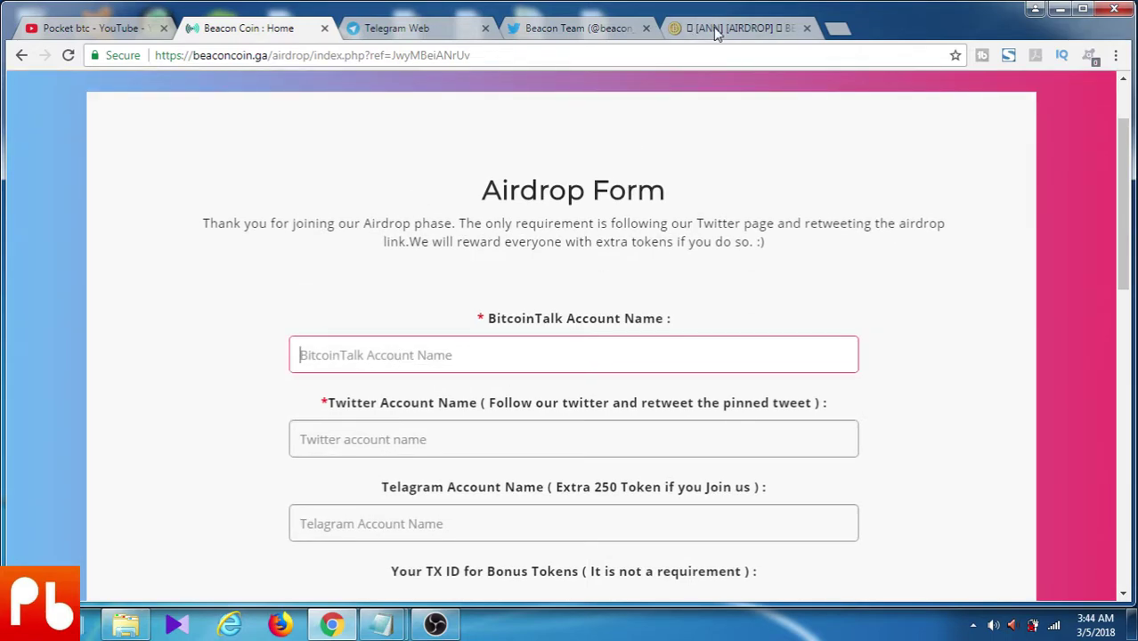
pyautogui.click(718, 32)
# Go to the Bitcointalk login page and fill it with the other saved account
pyautogui.scroll(3, 685, 241)
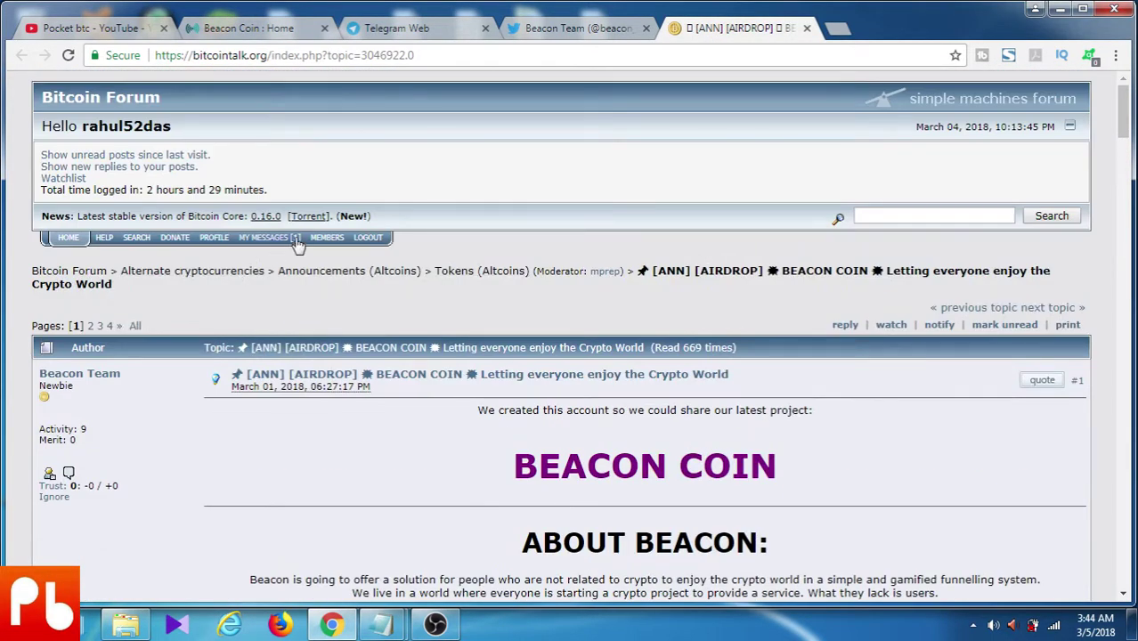
pyautogui.click(222, 241)
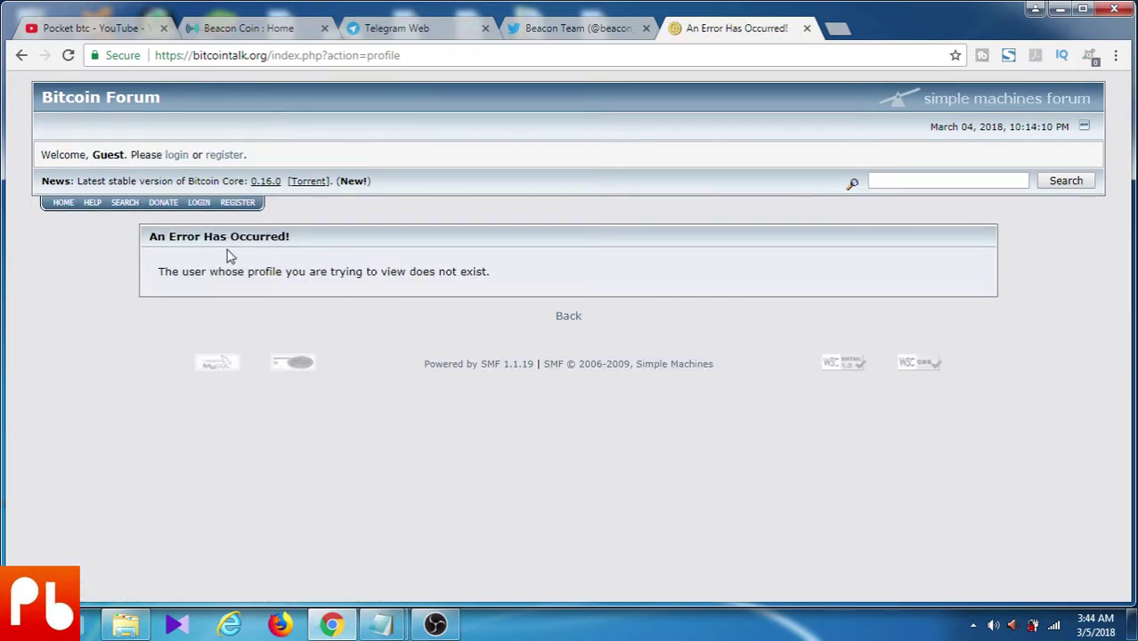
pyautogui.click(203, 203)
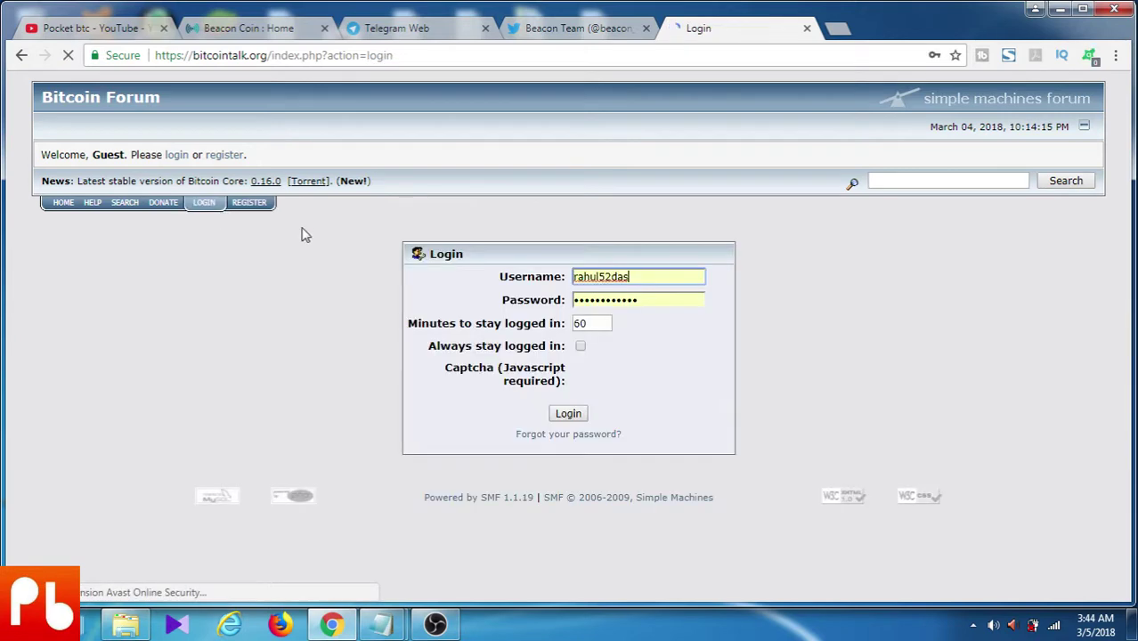
pyautogui.doubleClick(623, 276)
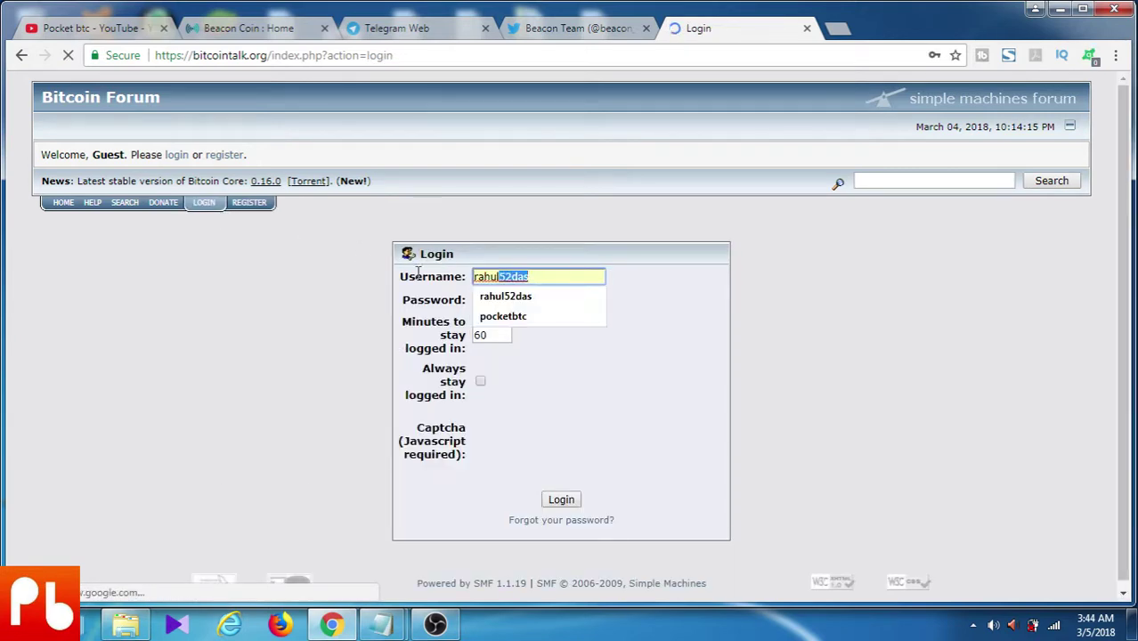
pyautogui.click(554, 320)
# Pass the vehicle-tile reCAPTCHA and log in to the forum
pyautogui.click(497, 439)
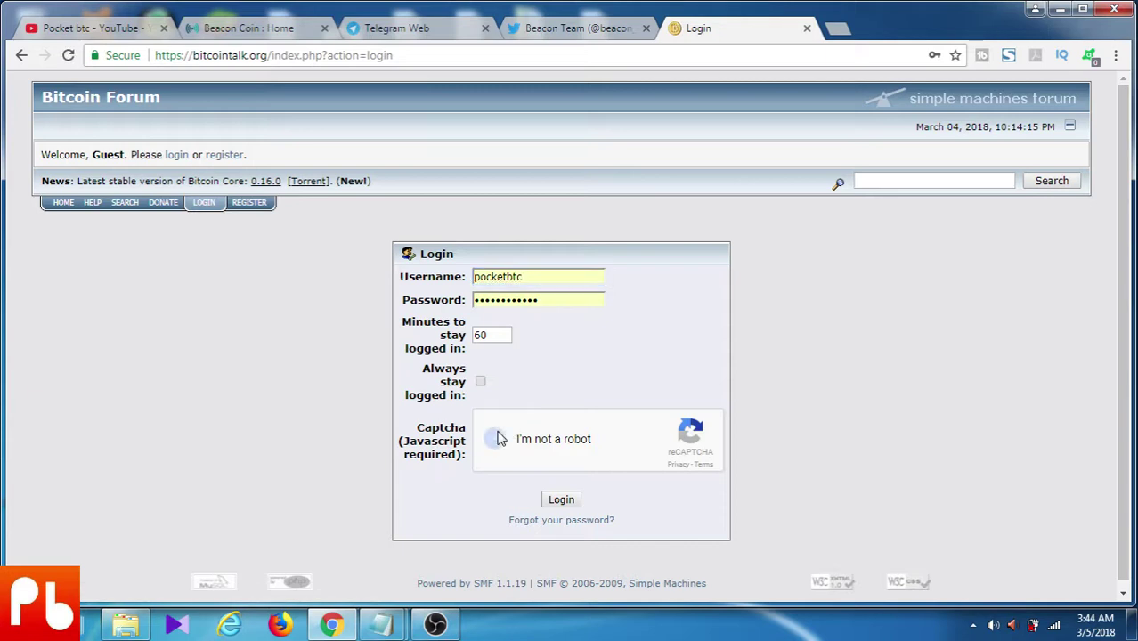
pyautogui.click(581, 488)
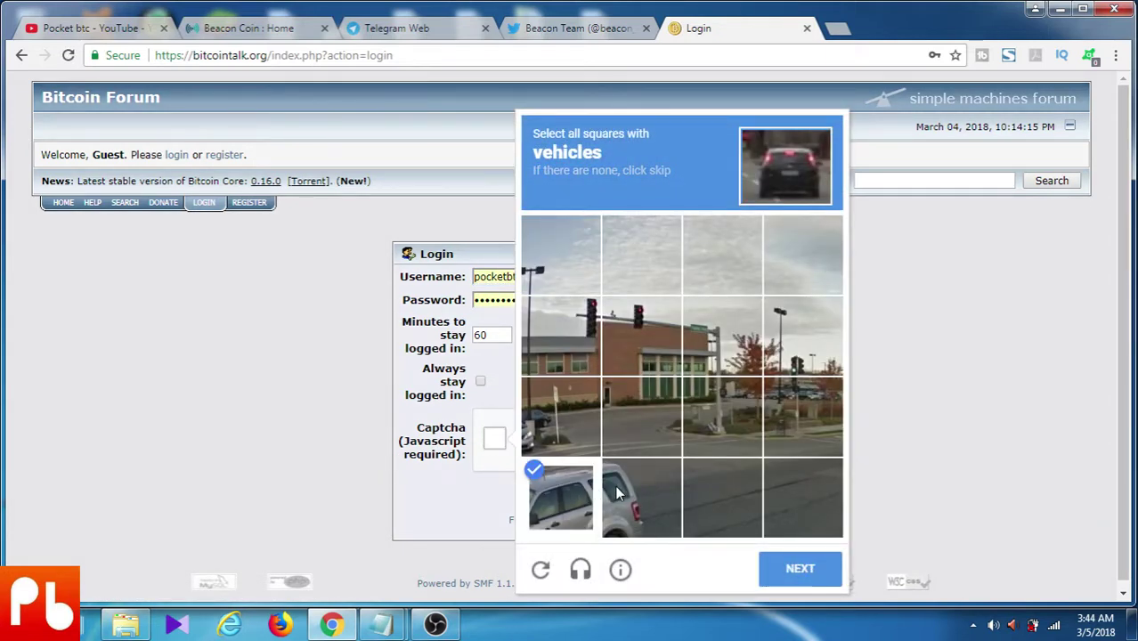
pyautogui.click(623, 491)
pyautogui.click(776, 575)
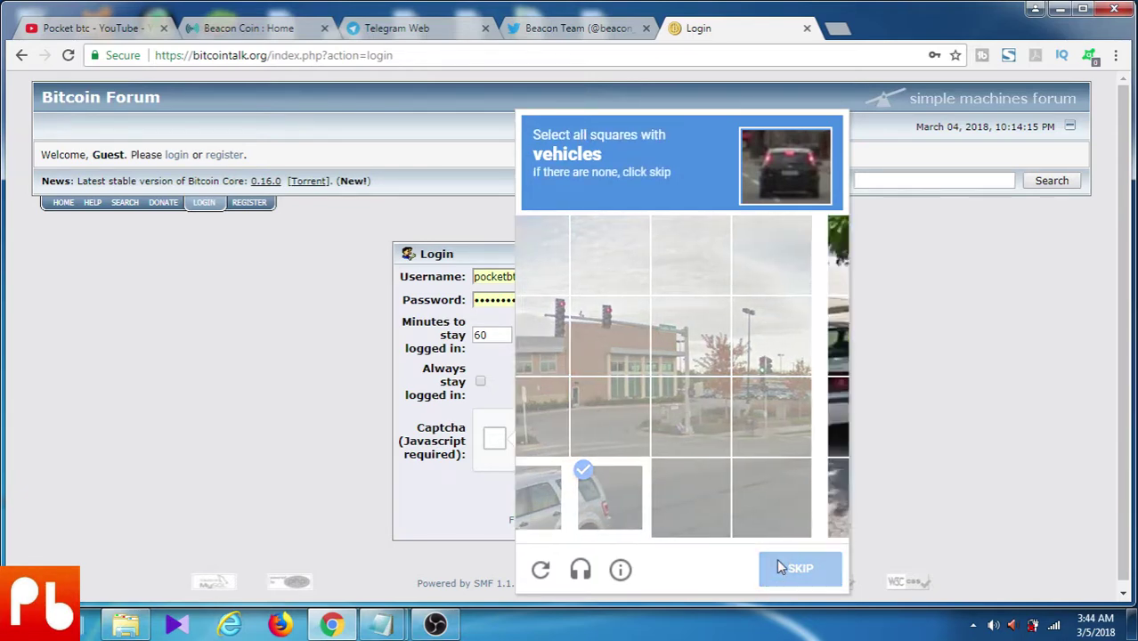
pyautogui.click(567, 341)
pyautogui.click(617, 357)
pyautogui.click(592, 408)
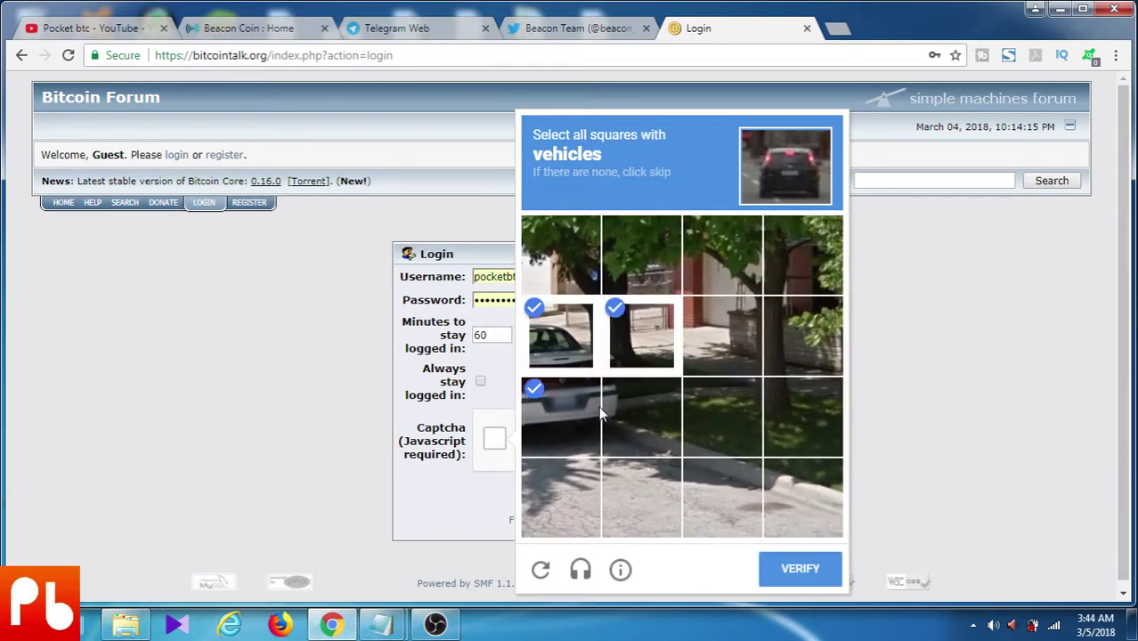
pyautogui.click(615, 405)
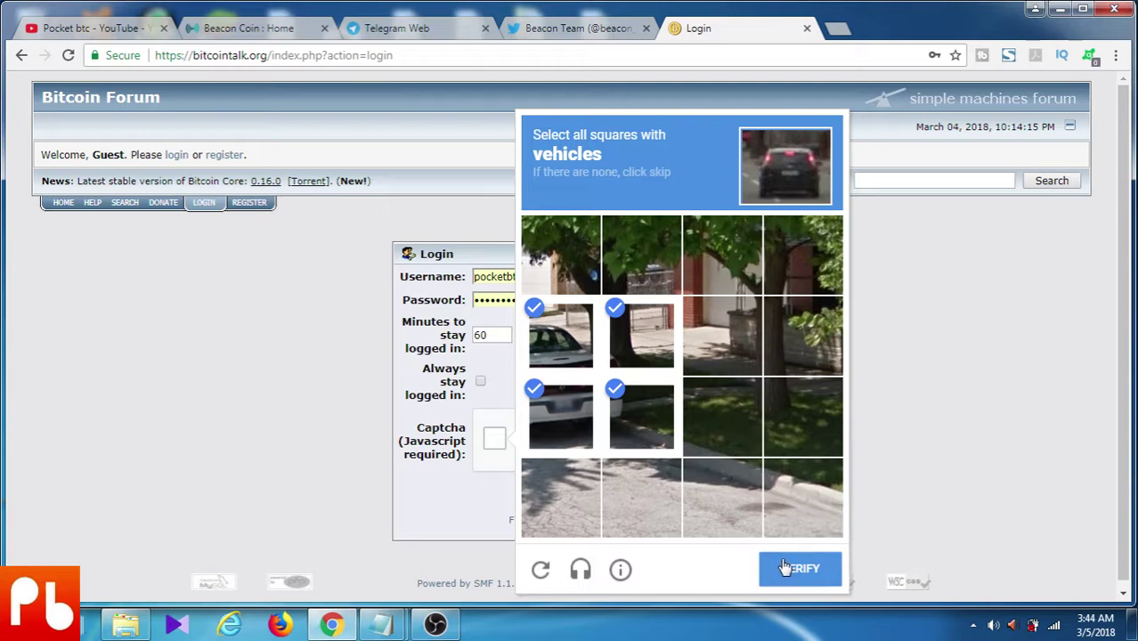
pyautogui.click(785, 568)
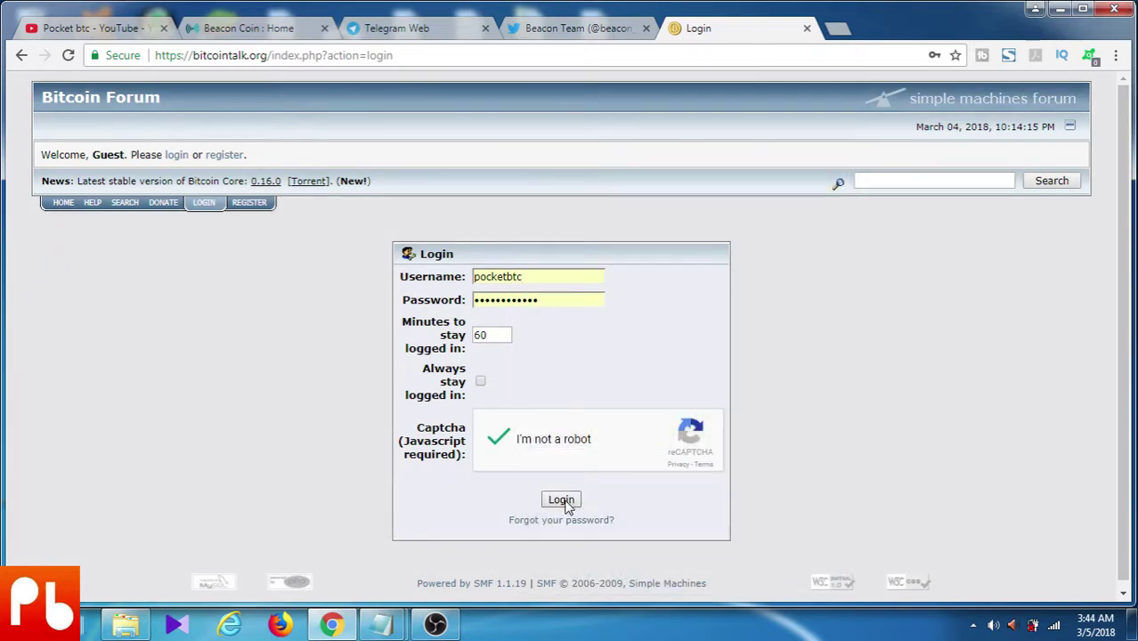
pyautogui.click(560, 500)
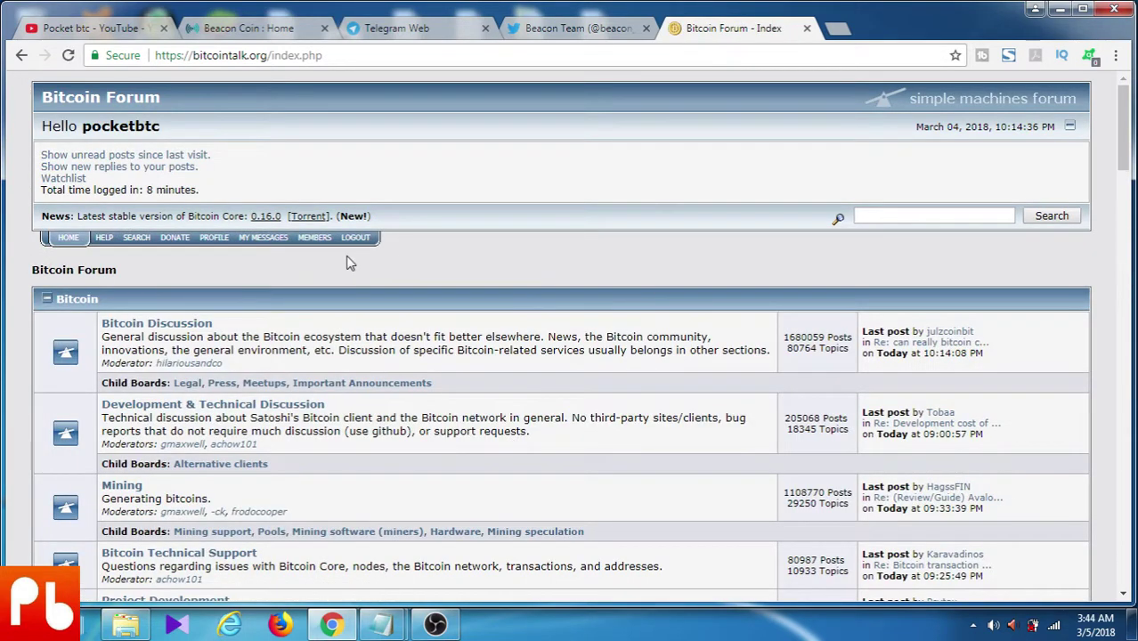
# Copy the Name value from the Bitcointalk profile summary and go back to the airdrop form
pyautogui.click(214, 245)
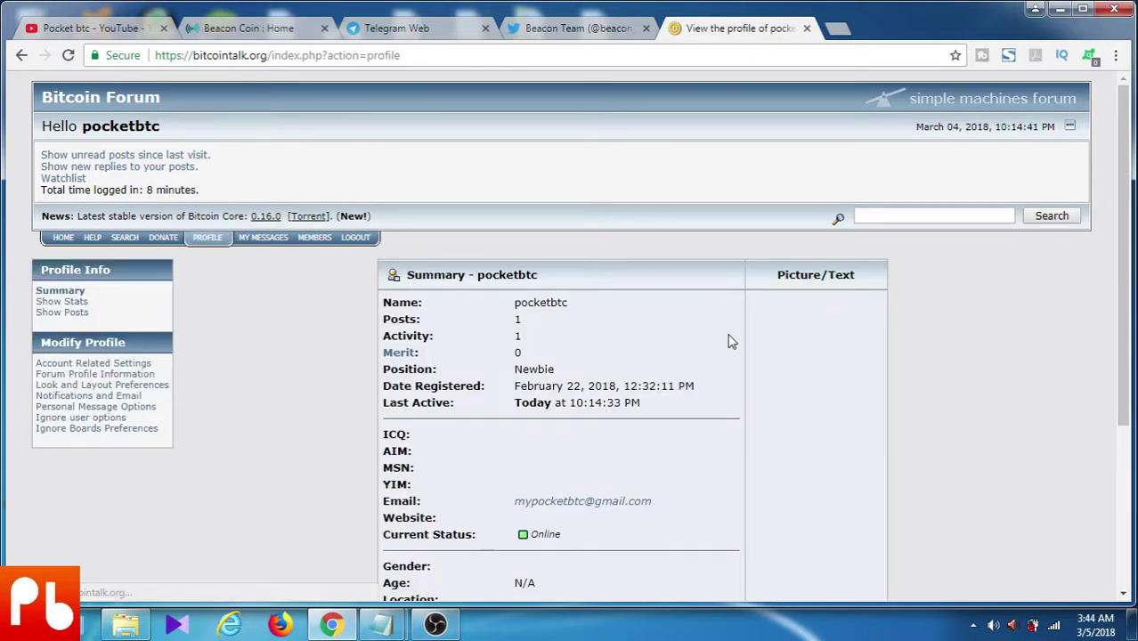
pyautogui.moveTo(512, 303); pyautogui.dragTo(614, 307)
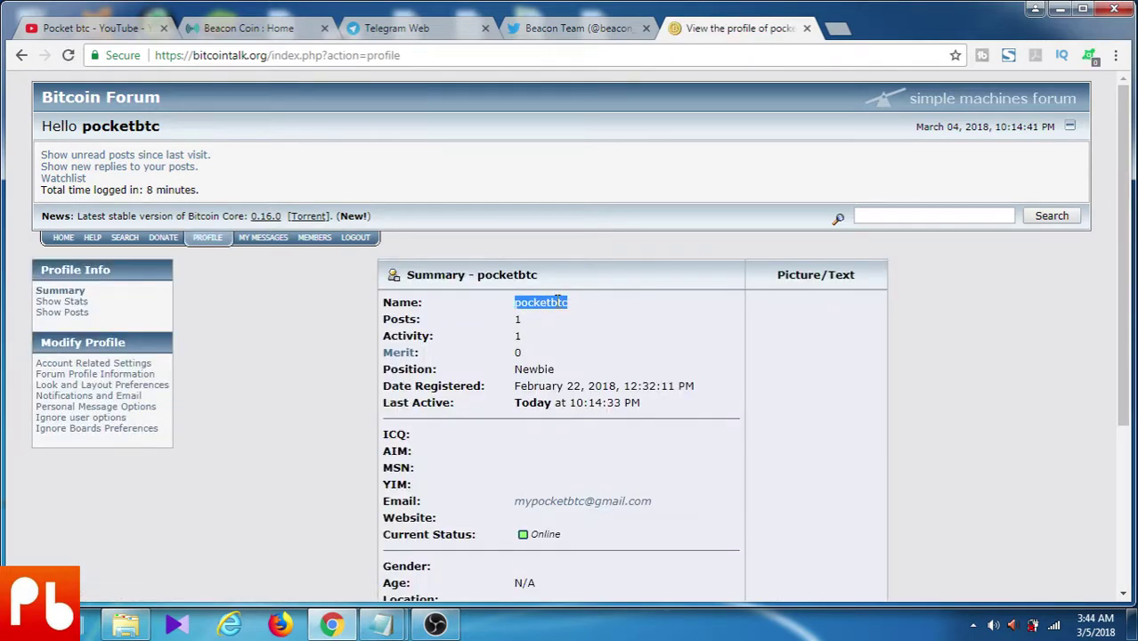
pyautogui.rightClick(556, 301)
pyautogui.click(587, 311)
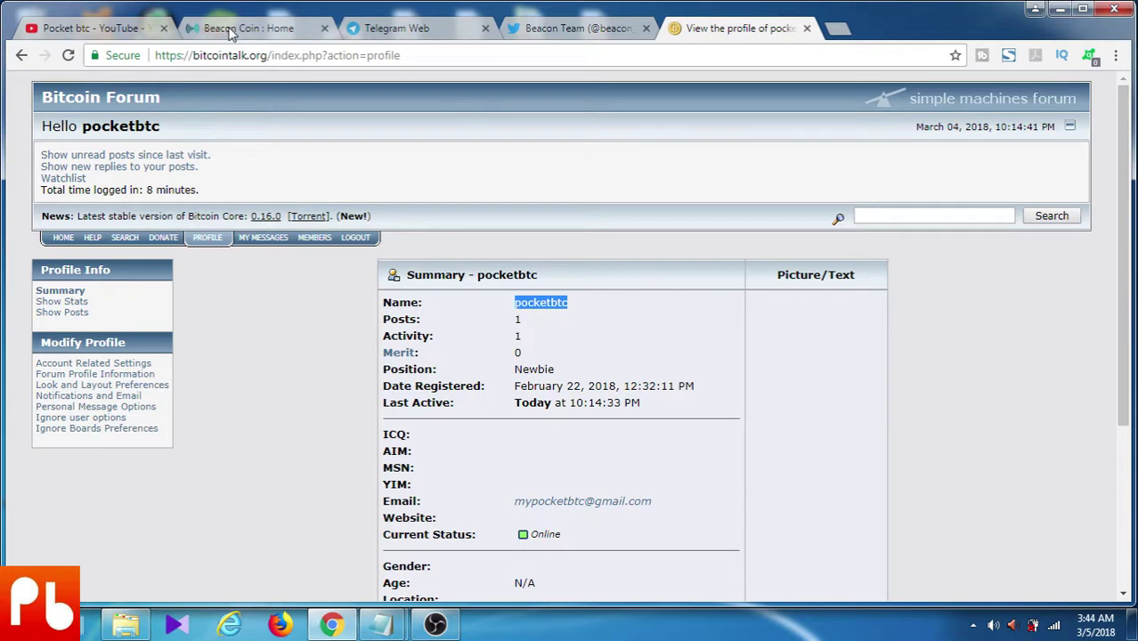
pyautogui.click(231, 30)
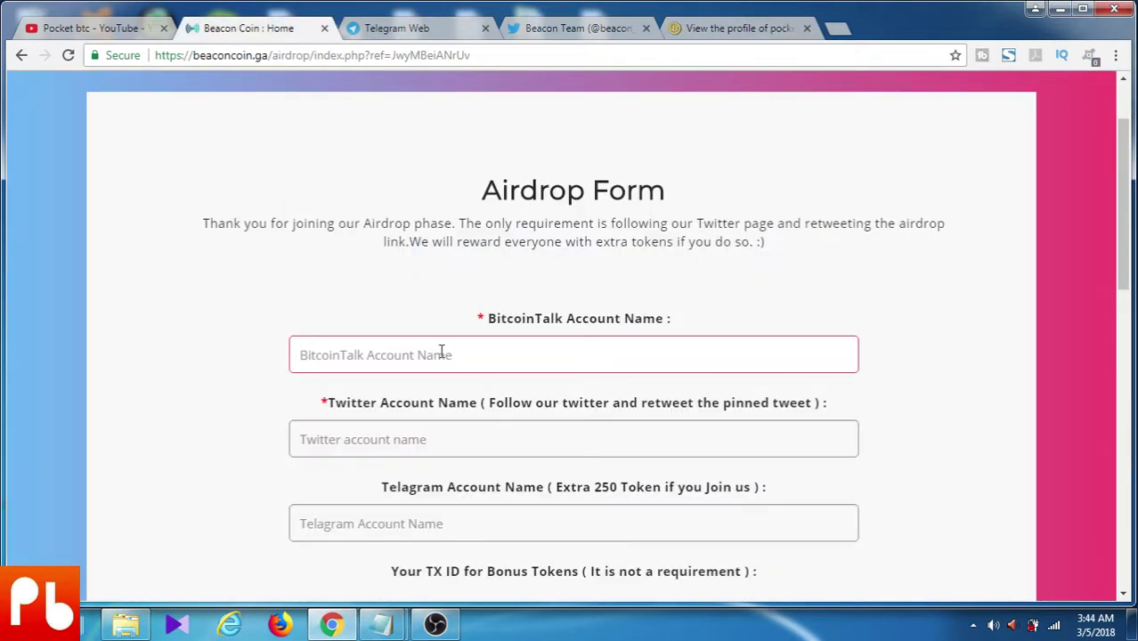
# Paste the Bitcointalk username and enter @ handles in the Twitter and Telegram fields
pyautogui.click(441, 353)
pyautogui.hotkey('ctrl', 'v')
pyautogui.click(430, 438)
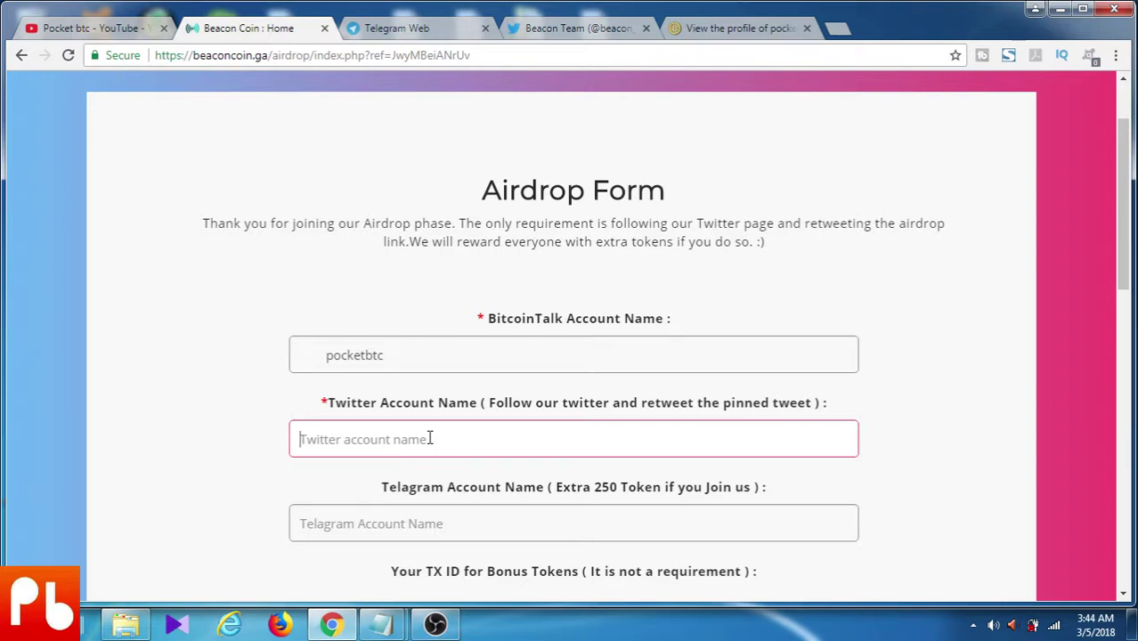
pyautogui.write('@pocketbtc')
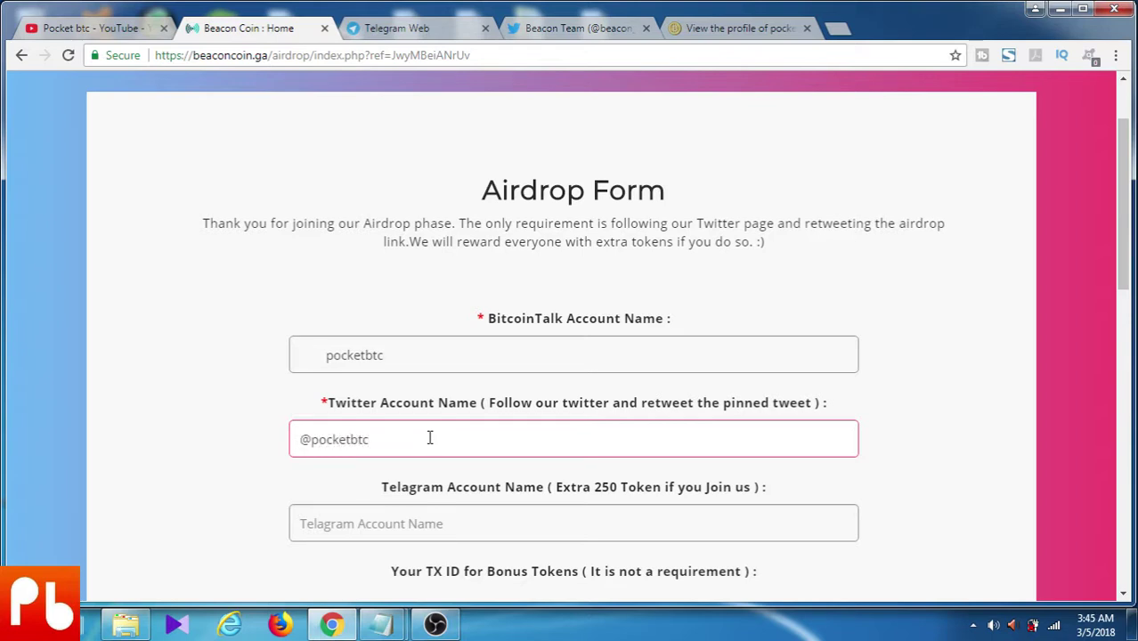
pyautogui.press('Tab')
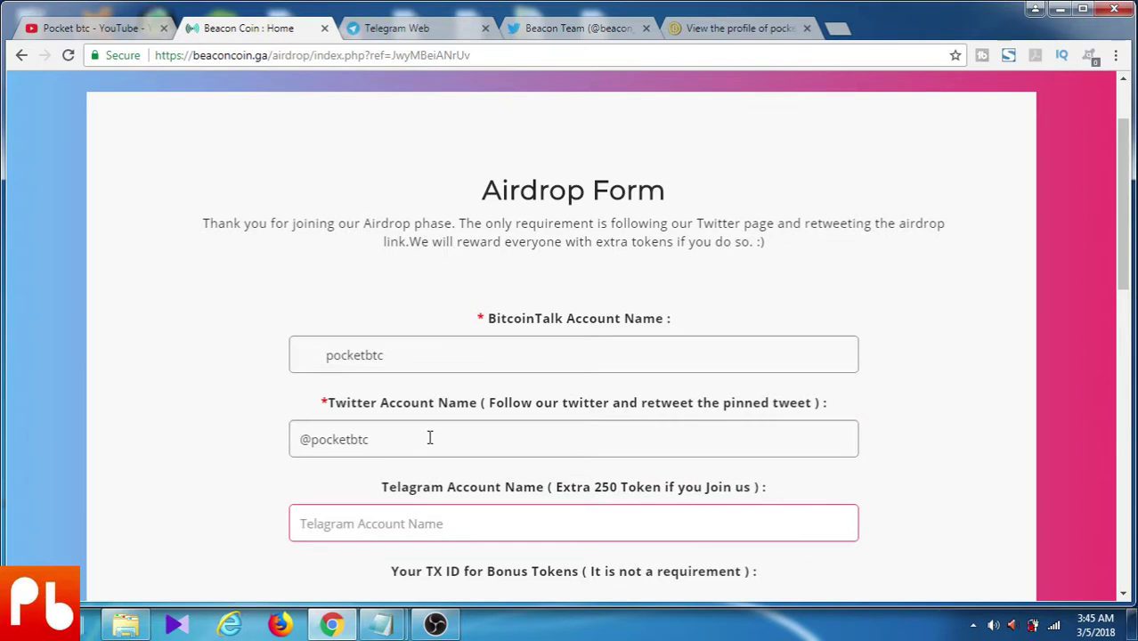
pyautogui.write('@pocketbtc')
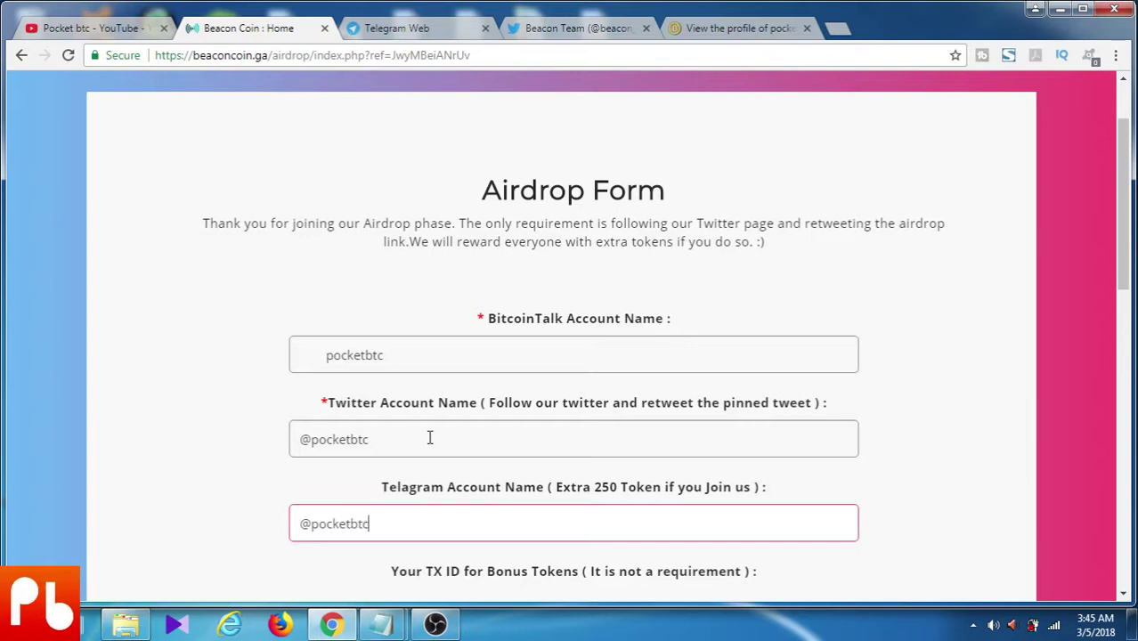
# Enter N/A in the TX Hash field
pyautogui.scroll(-2, 458, 454)
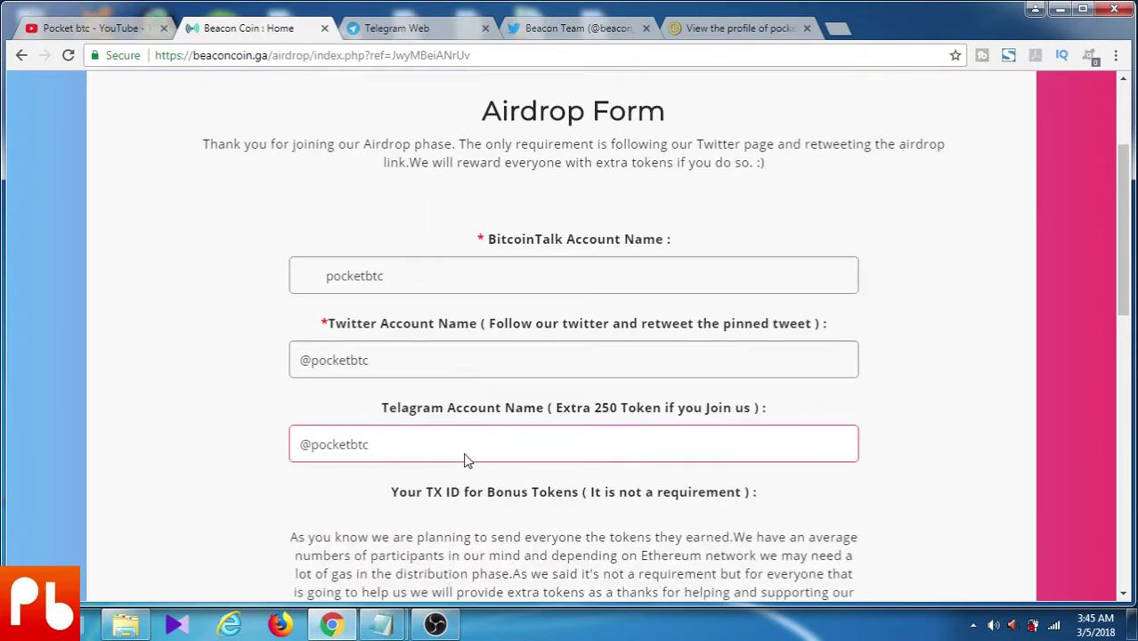
pyautogui.scroll(-3, 485, 439)
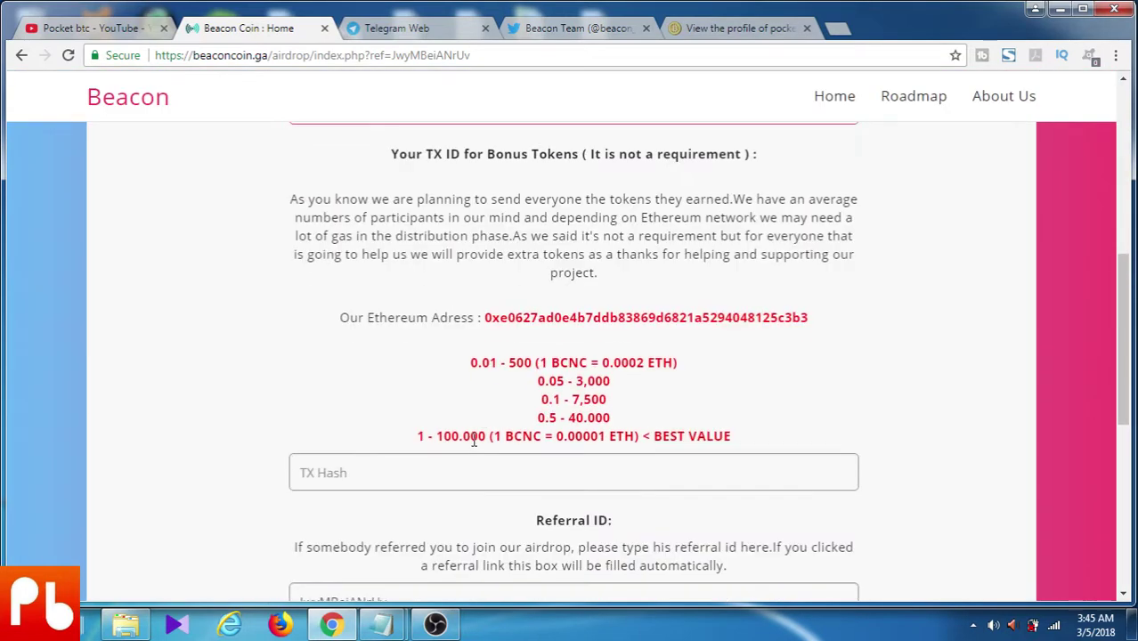
pyautogui.click(417, 469)
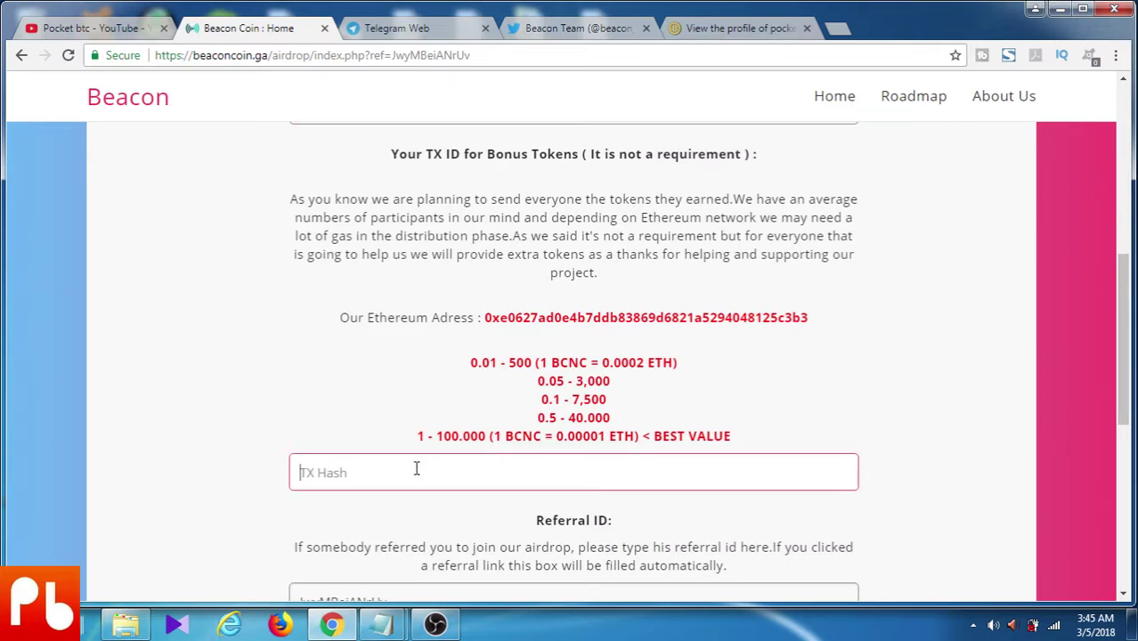
pyautogui.write('N/A')
pyautogui.scroll(-2, 436, 480)
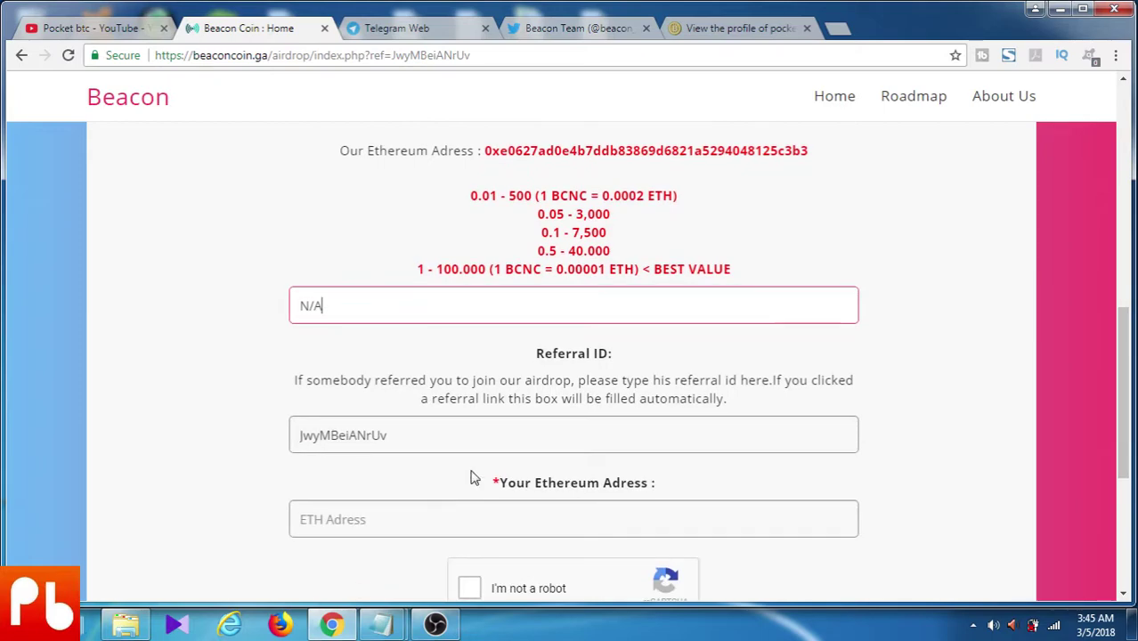
# Copy the Ethereum wallet address from the 'all in one' Notepad note into the form's ETH address field
pyautogui.click(378, 521)
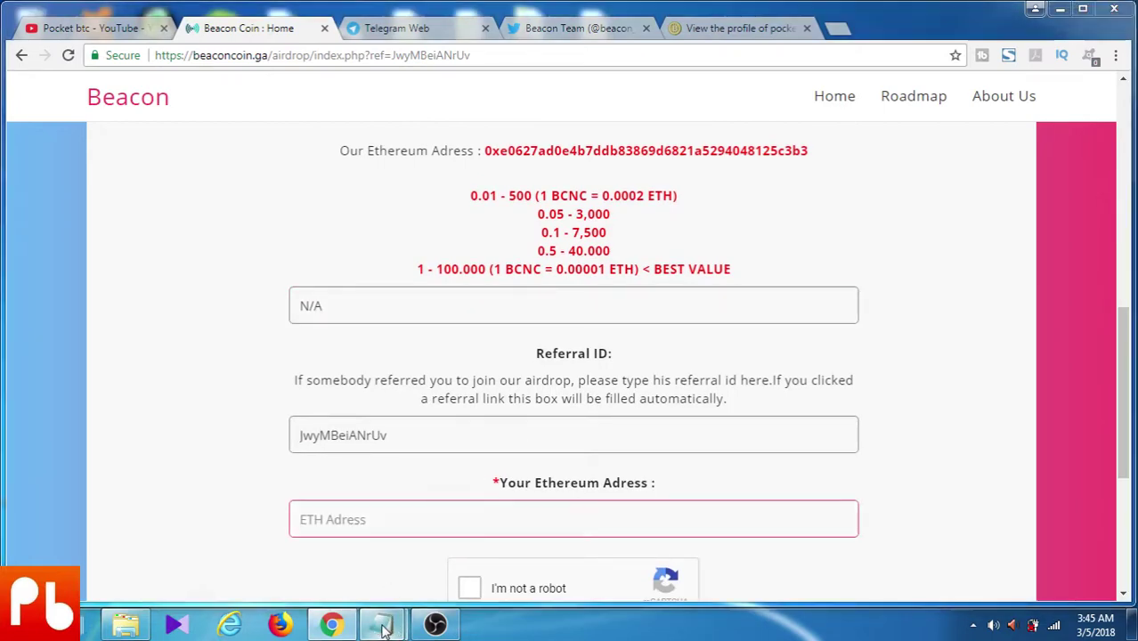
pyautogui.moveTo(381, 623)
pyautogui.click(331, 483)
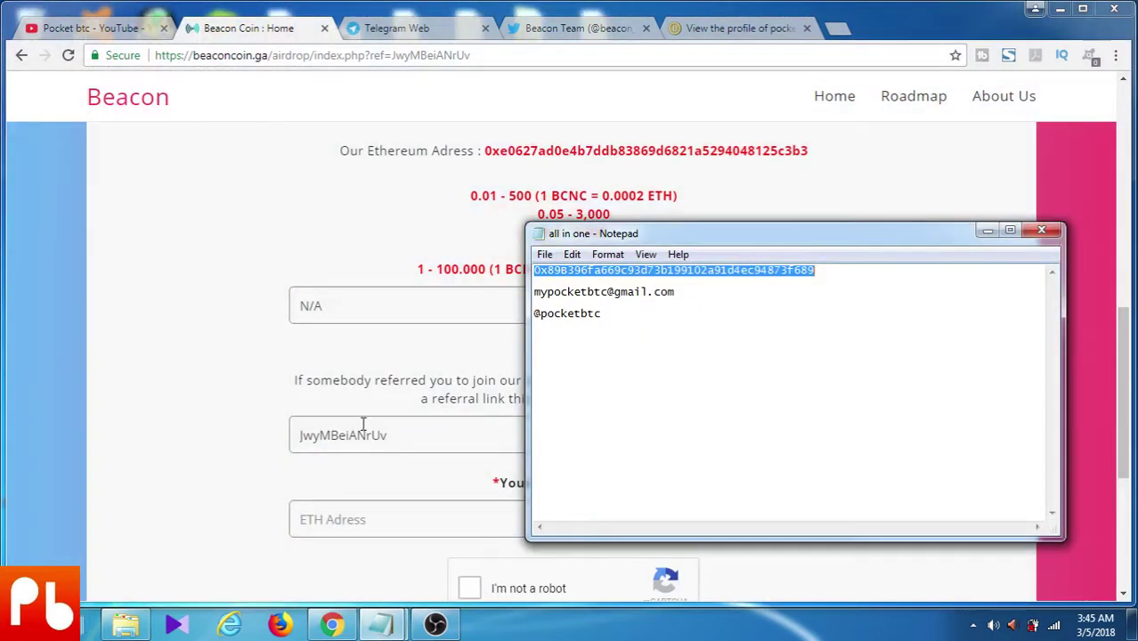
pyautogui.rightClick(597, 270)
pyautogui.click(634, 324)
pyautogui.click(363, 518)
pyautogui.rightClick(362, 518)
pyautogui.click(424, 385)
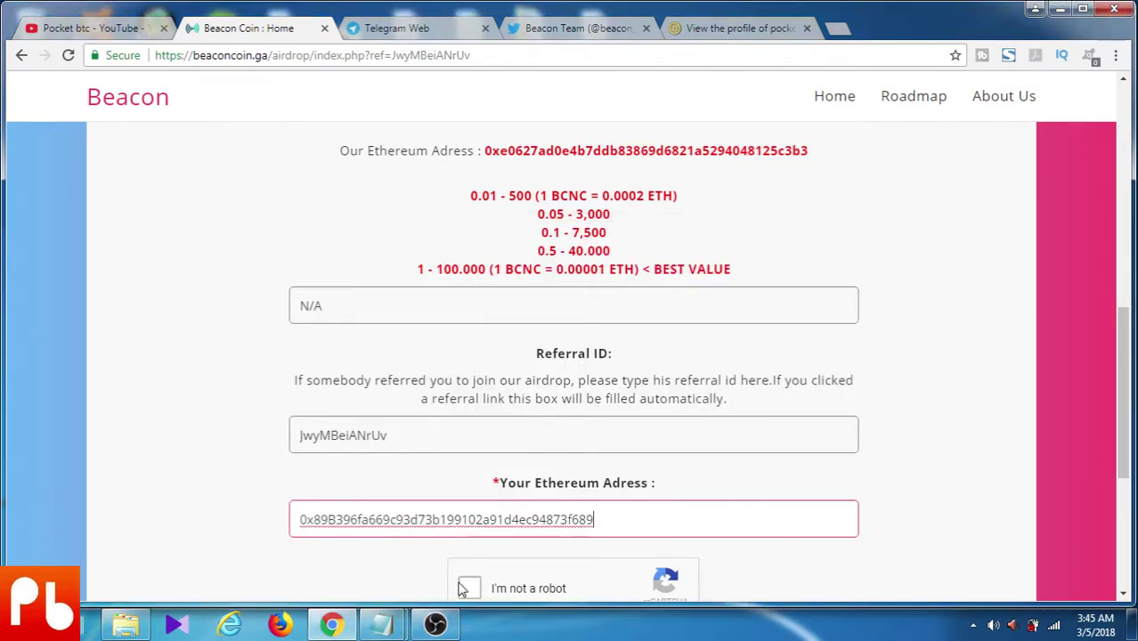
pyautogui.click(464, 590)
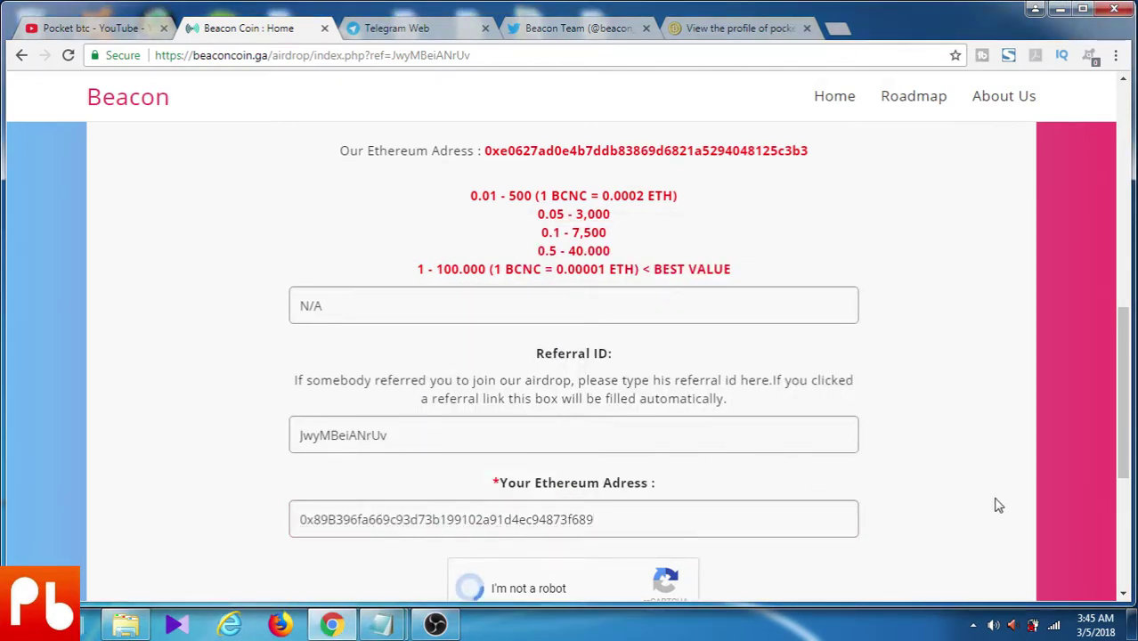
# Select every bridge square in the reCAPTCHA image challenge and continue
pyautogui.scroll(-2, 995, 510)
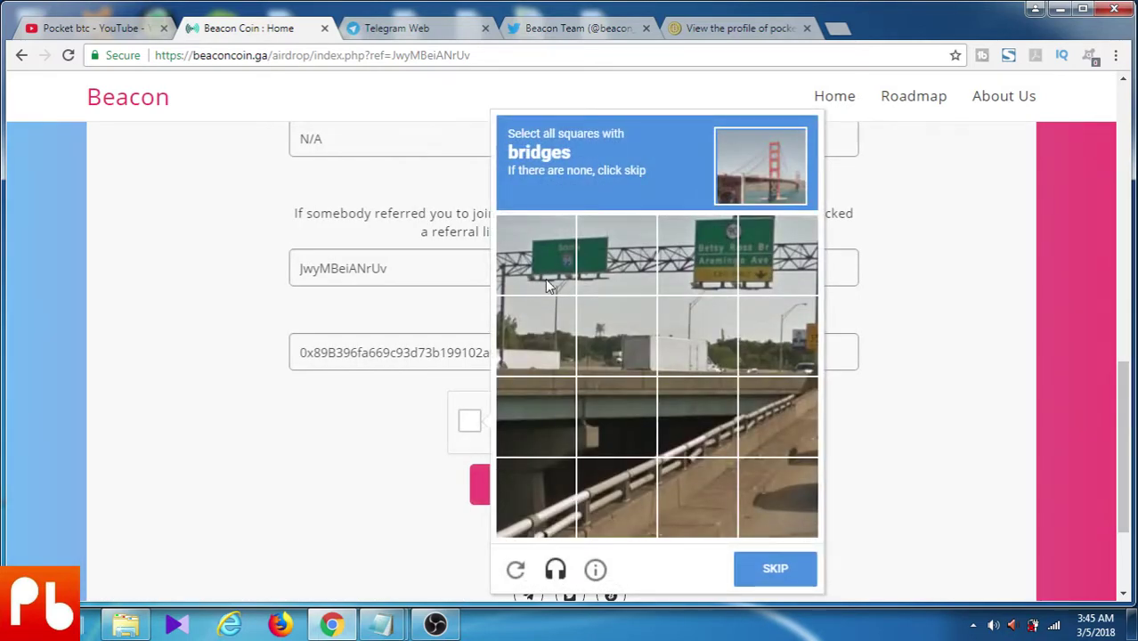
pyautogui.click(557, 365)
pyautogui.click(611, 350)
pyautogui.click(748, 349)
pyautogui.click(706, 344)
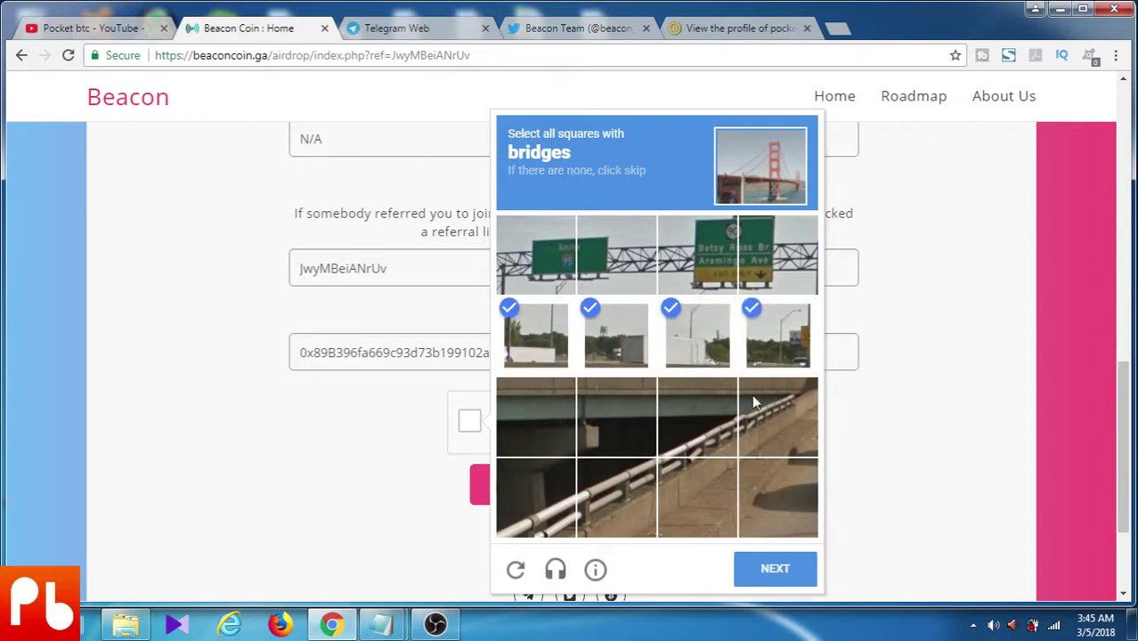
pyautogui.click(753, 400)
pyautogui.click(691, 392)
pyautogui.click(607, 400)
pyautogui.click(537, 412)
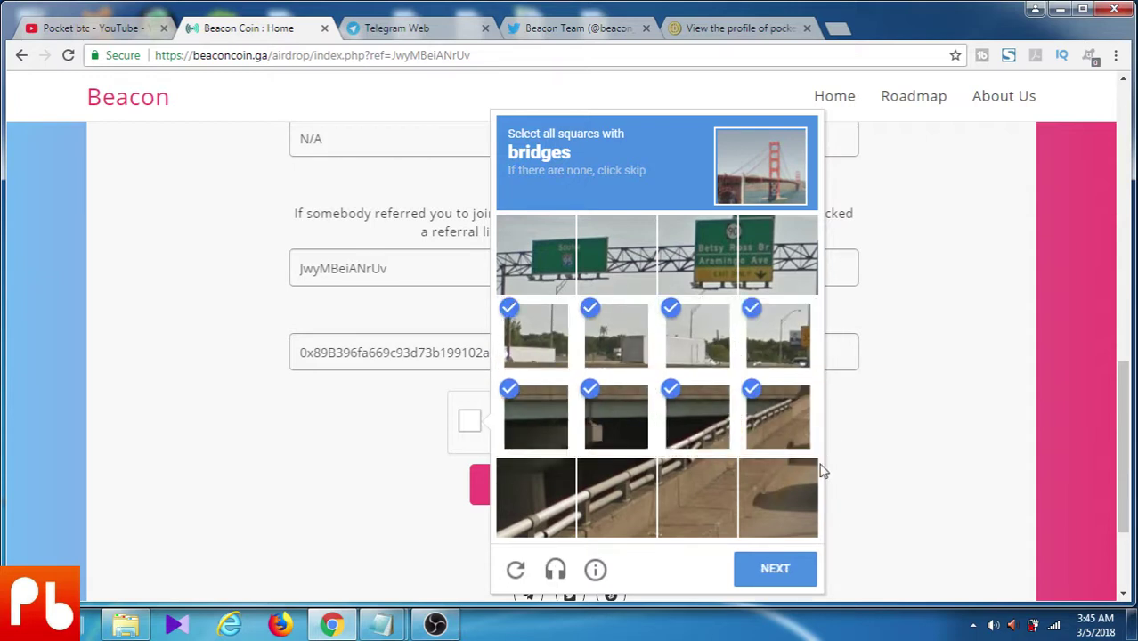
pyautogui.click(783, 488)
pyautogui.click(674, 489)
pyautogui.click(615, 498)
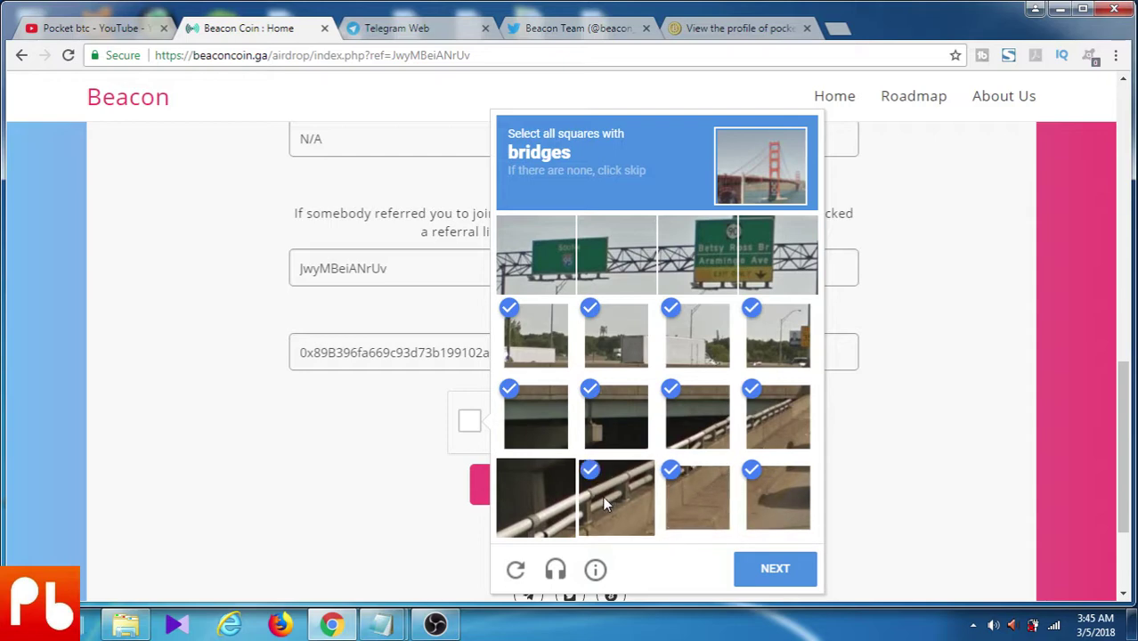
pyautogui.click(554, 506)
pyautogui.click(767, 577)
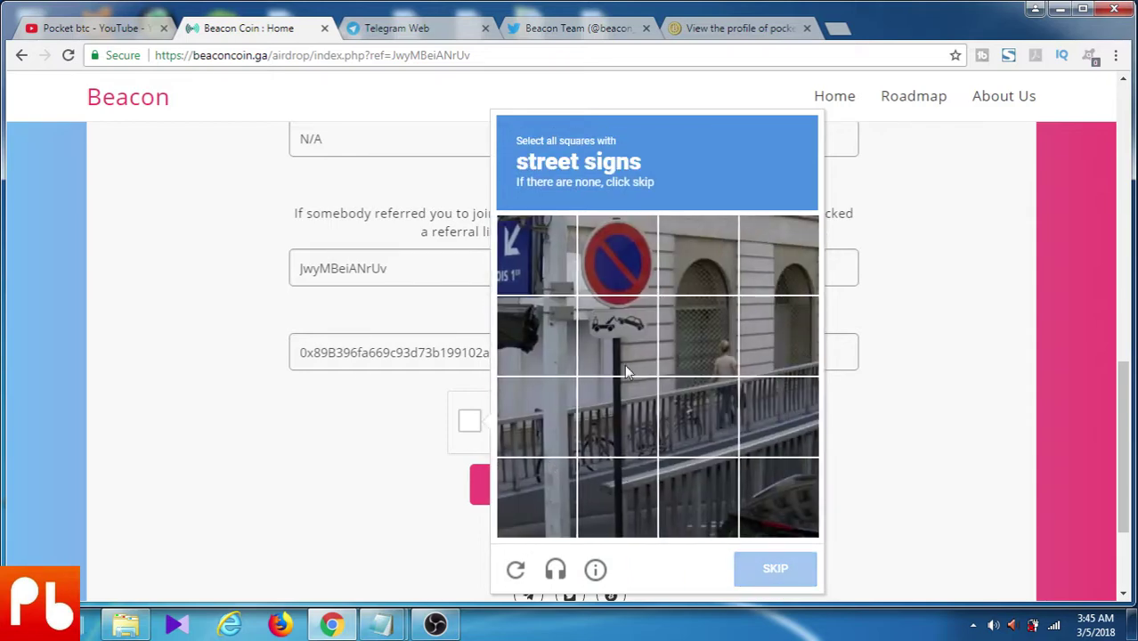
# Pick the street sign squares, verify, and submit the airdrop form
pyautogui.click(532, 262)
pyautogui.click(620, 262)
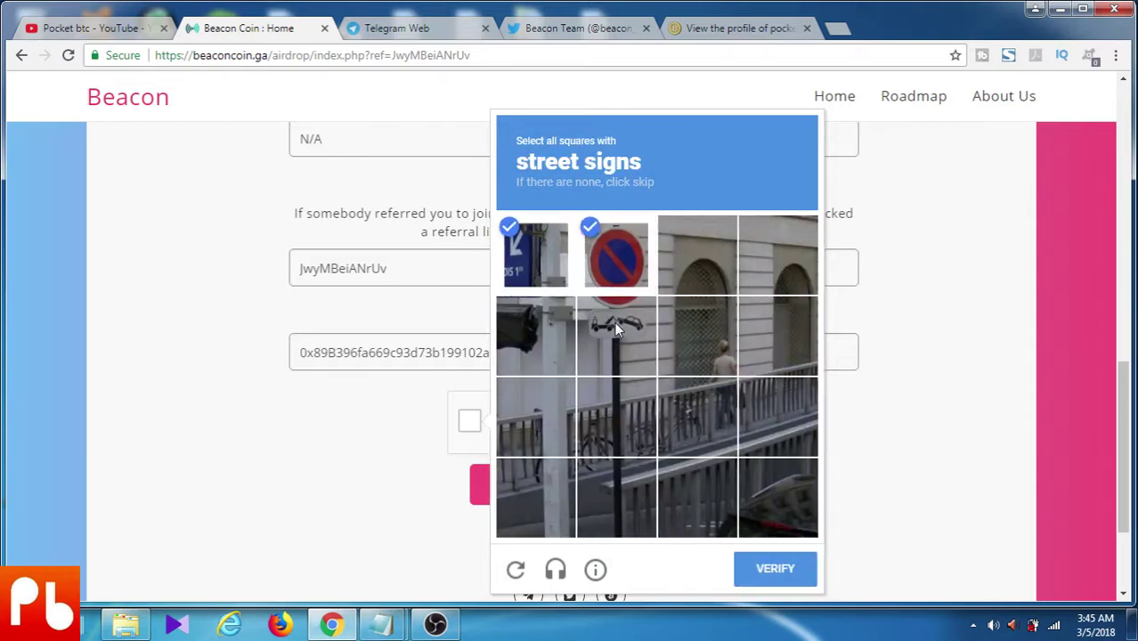
pyautogui.click(614, 322)
pyautogui.click(792, 574)
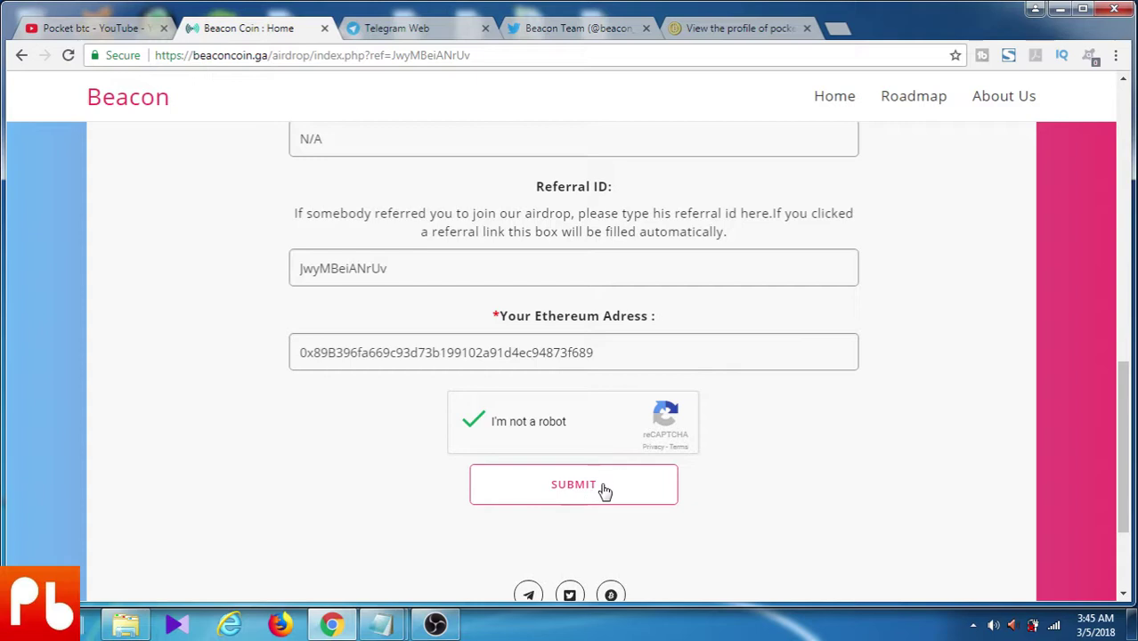
pyautogui.click(602, 487)
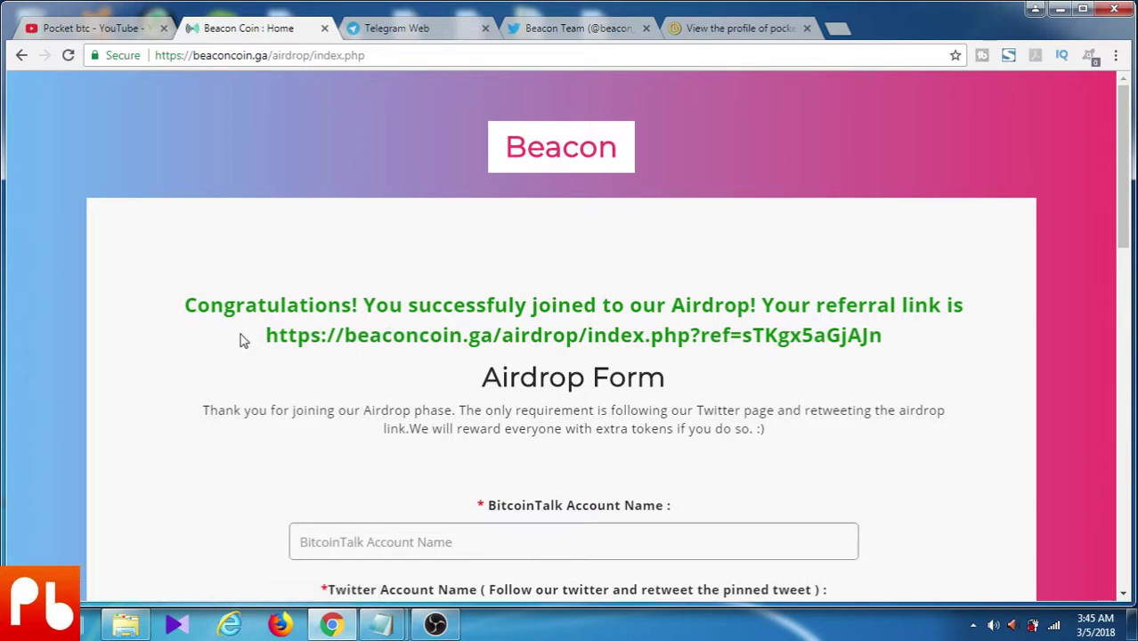
# Select the personal referral URL in the green Congratulations message
pyautogui.moveTo(241, 340); pyautogui.dragTo(924, 347)
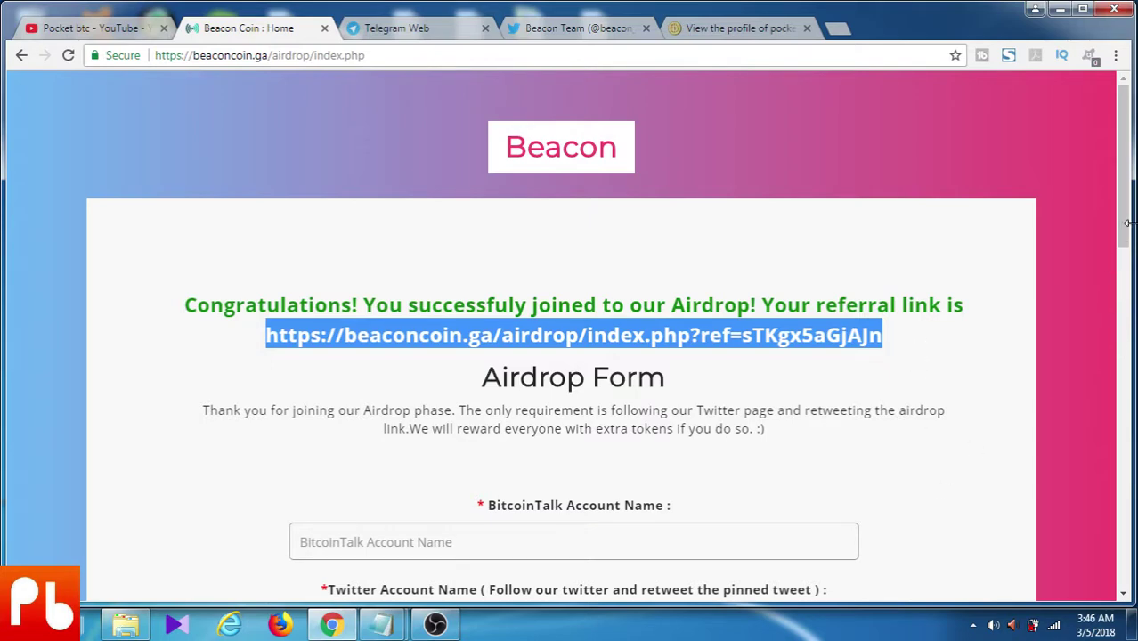
pyautogui.moveTo(1126, 239); pyautogui.dragTo(1126, 350)
pyautogui.scroll(3, 551, 206)
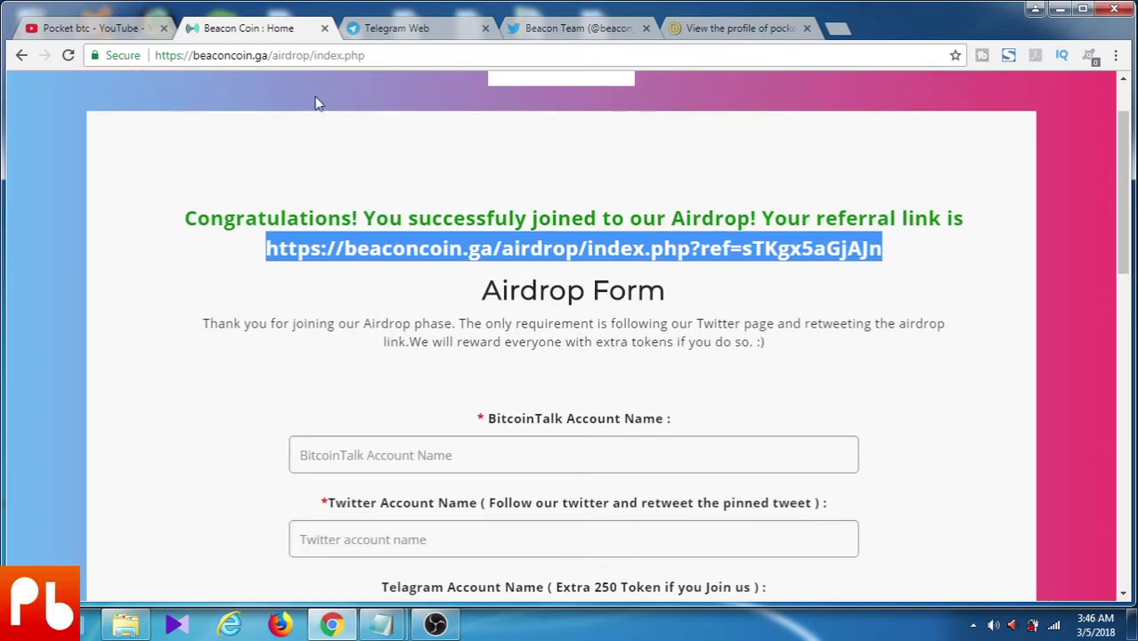
# Show the Pocket btc channel's Videos page with the new 500 GAS TOKEN FREE upload
pyautogui.click(124, 28)
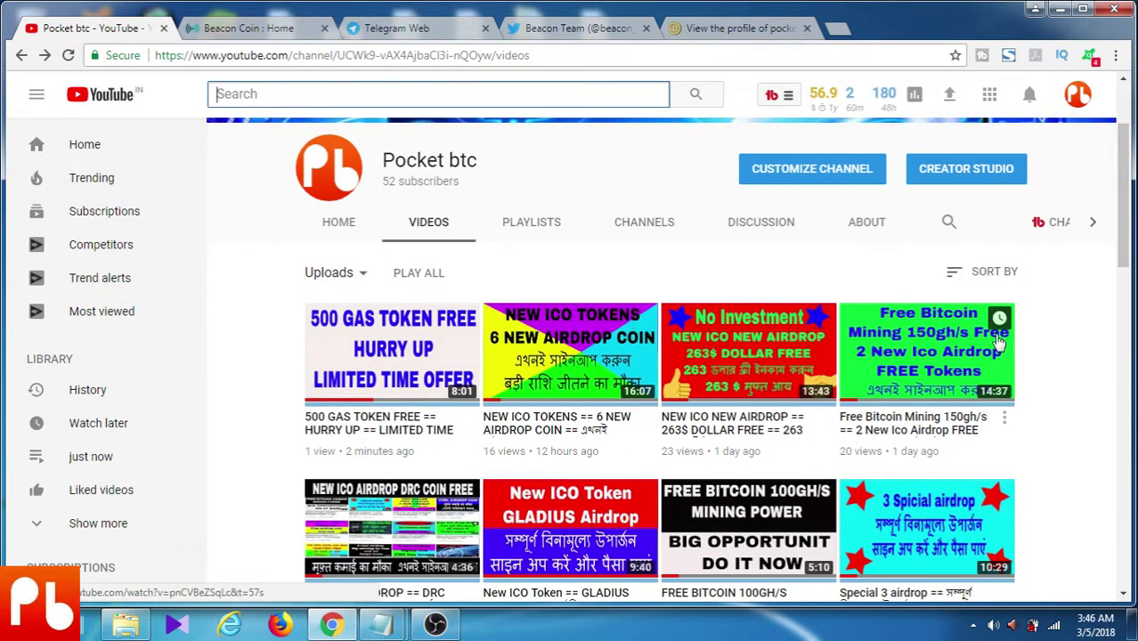
pyautogui.moveTo(1129, 249)
pyautogui.mouseDown()
pyautogui.moveTo(1127, 269)
pyautogui.moveTo(1128, 223)
pyautogui.moveTo(1129, 263)
pyautogui.mouseUp()
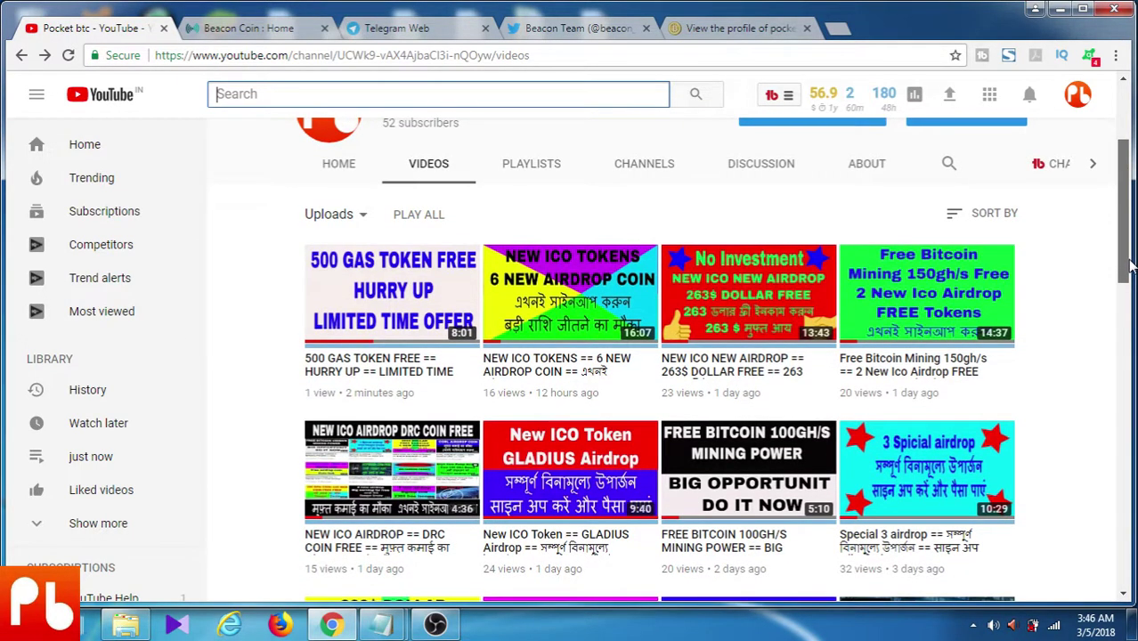